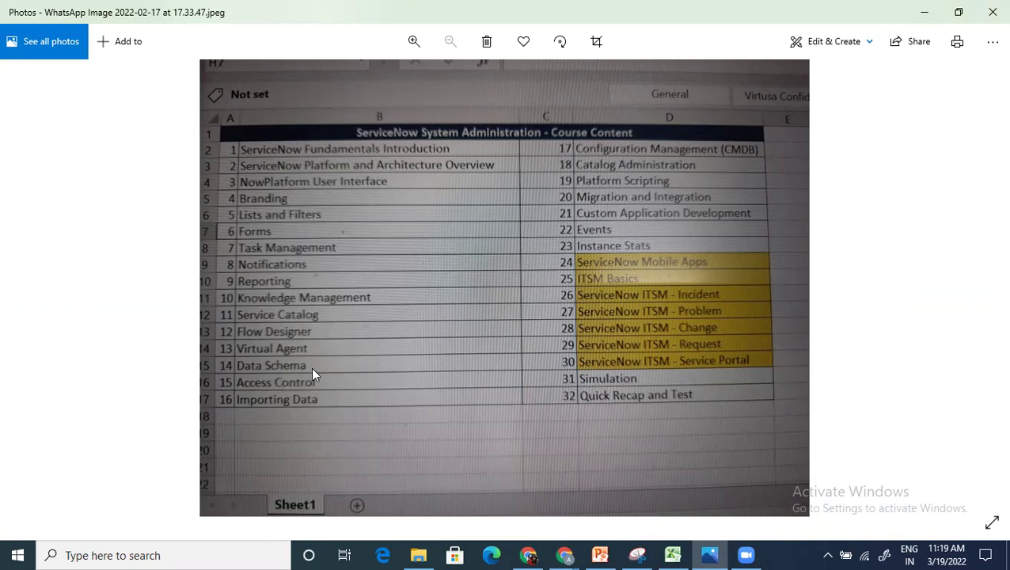
Step: Switch from the Photos viewer to the ServiceNow IT Agent dashboard in Chrome
key("alt+Tab")
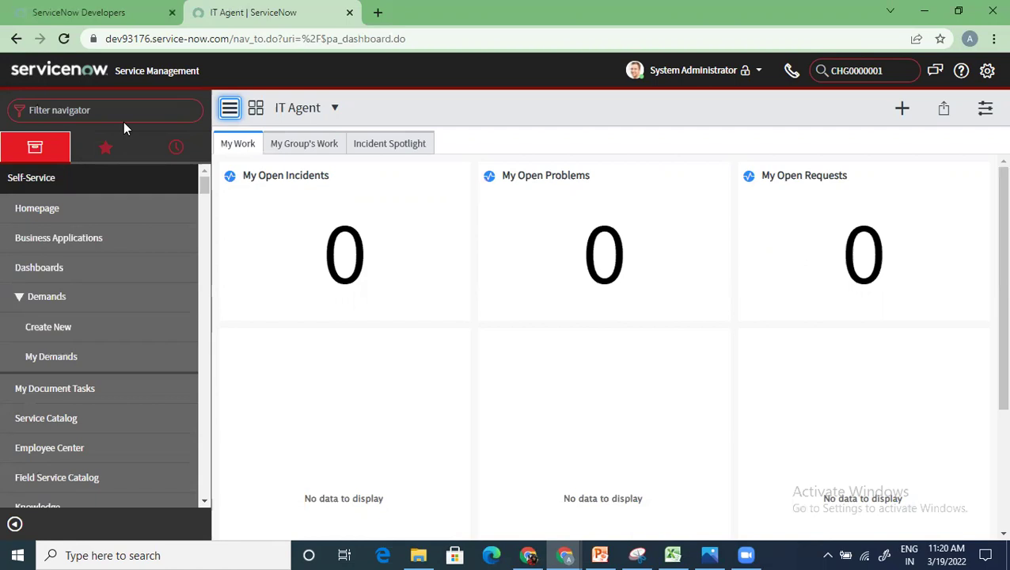
Step: Filter the navigator by 'incident' and open the Incident > All list
left_click(125, 115)
type("incident")
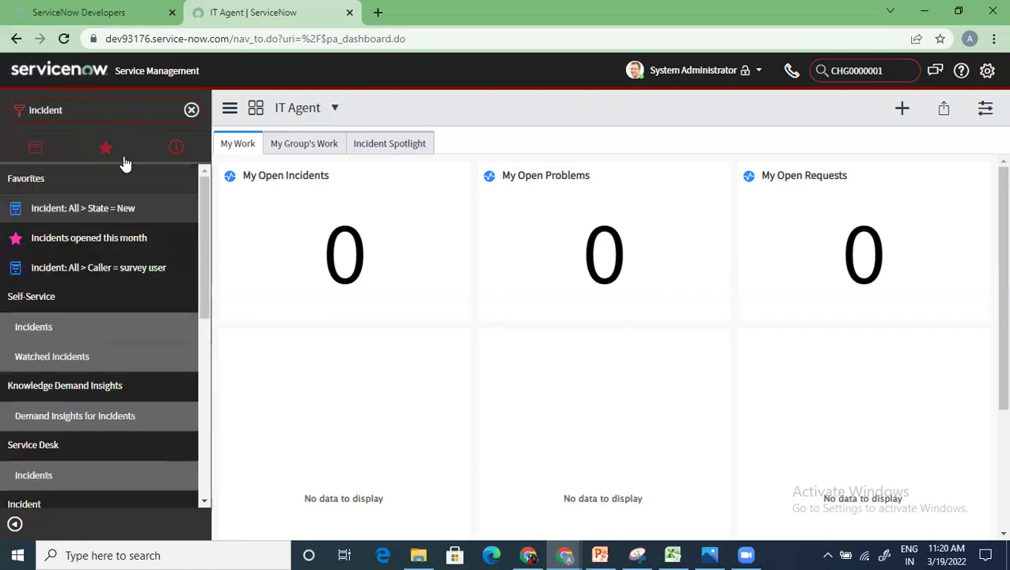
scroll(77, 356, "down", 5)
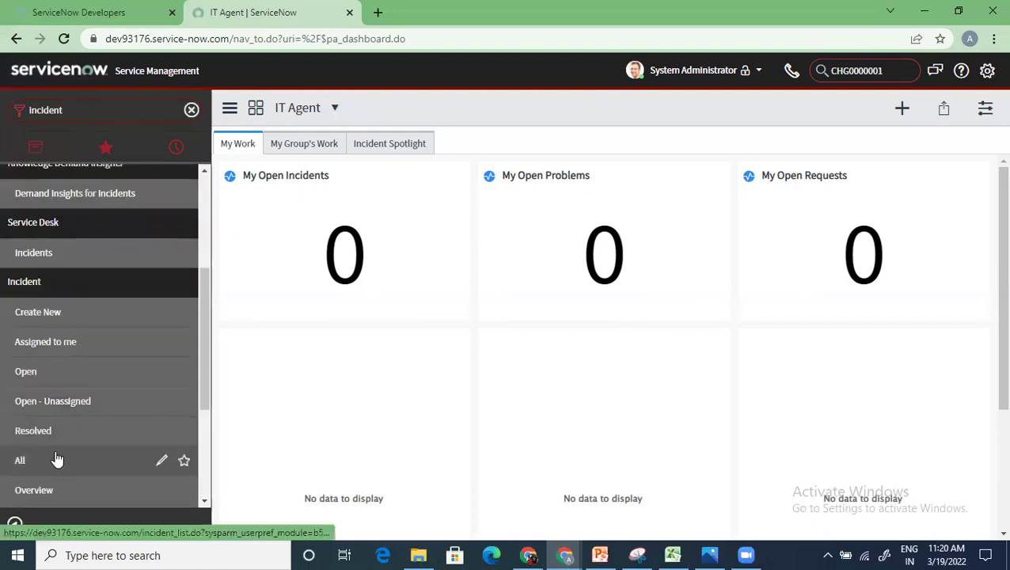
left_click(57, 459)
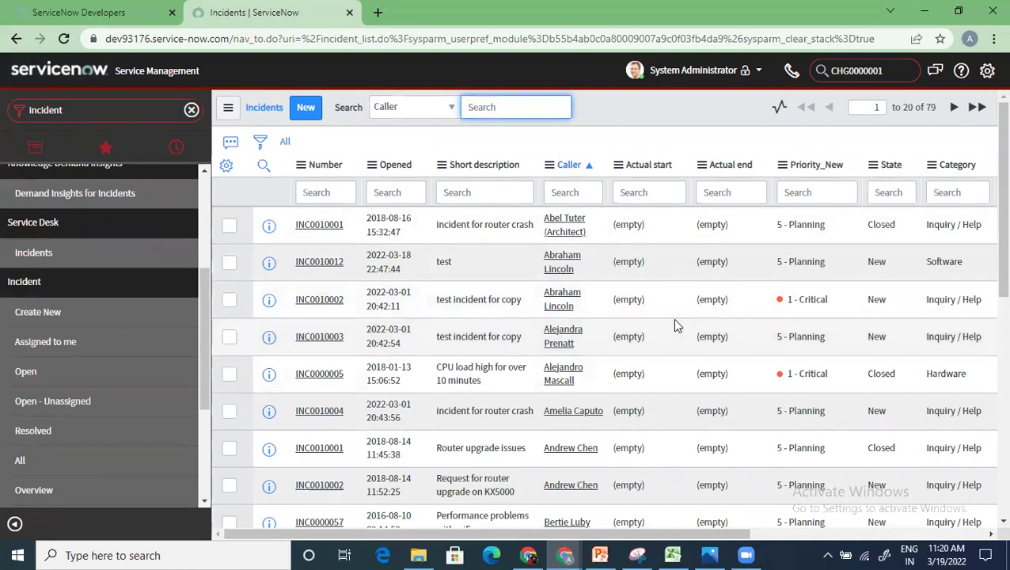
Step: Tick incidents INC0010001, INC0010012 and INC0010002, then switch to the Excel workbook
left_click(228, 225)
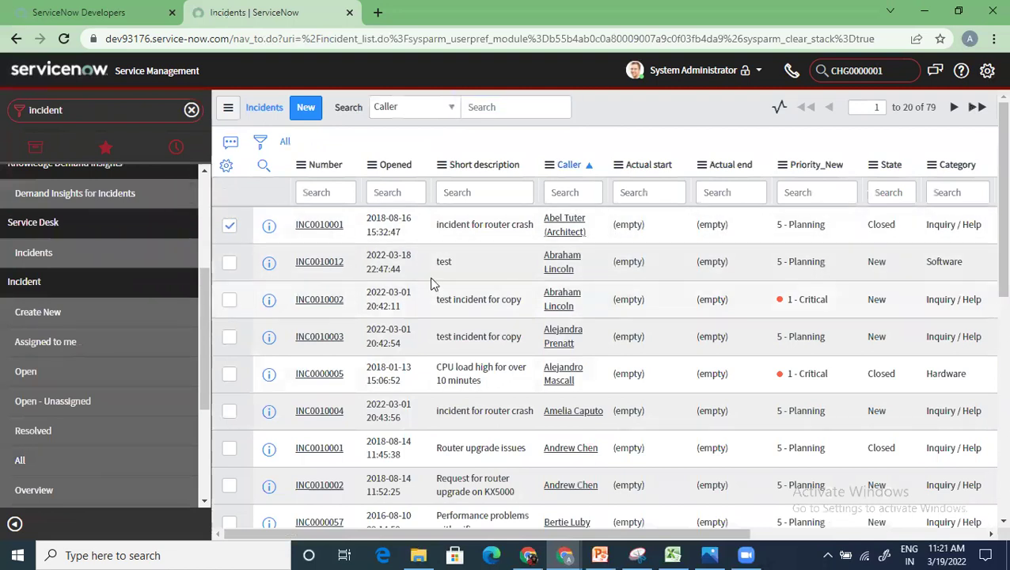
left_click(229, 266)
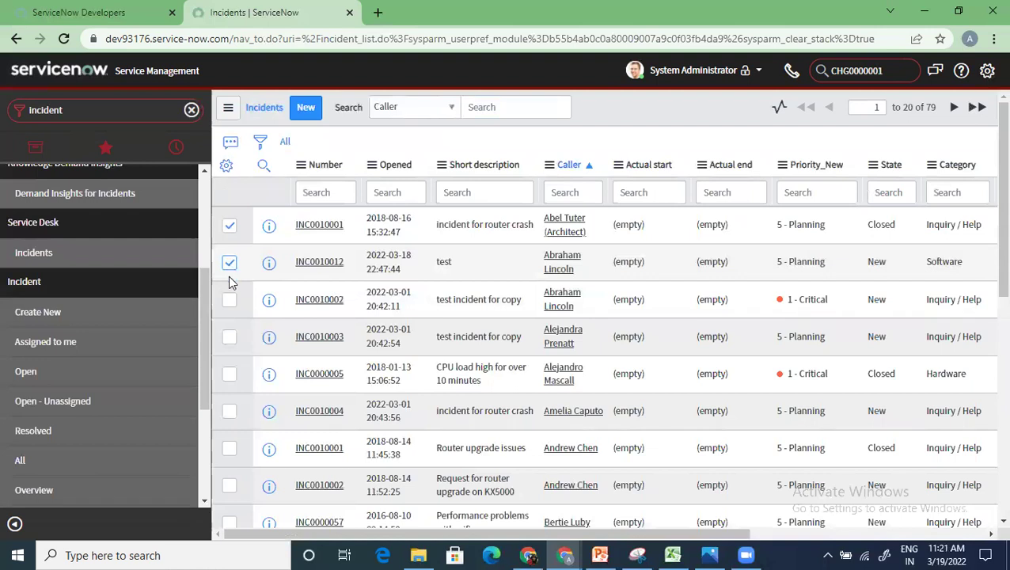
left_click(229, 301)
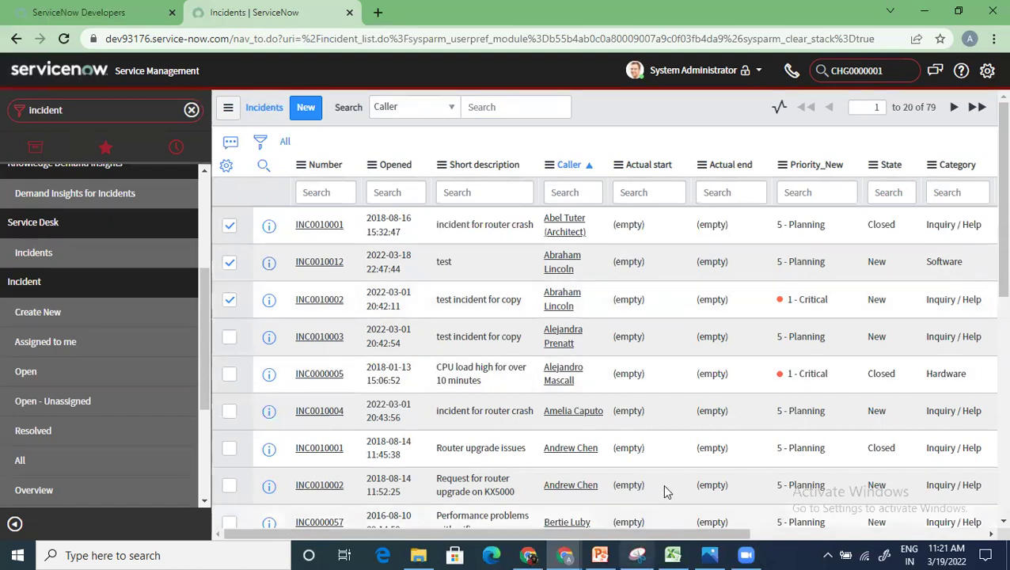
left_click(673, 554)
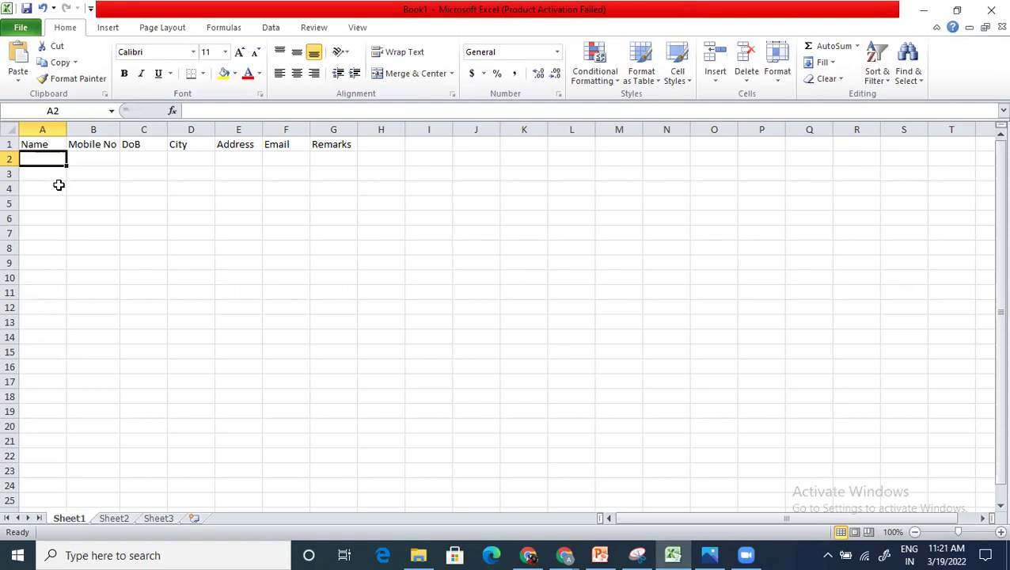
Step: Enter three sample names down cells A2:A4 under the Name header
left_click(49, 145)
left_click(89, 145)
left_click(28, 157)
type("ABC")
key("Return")
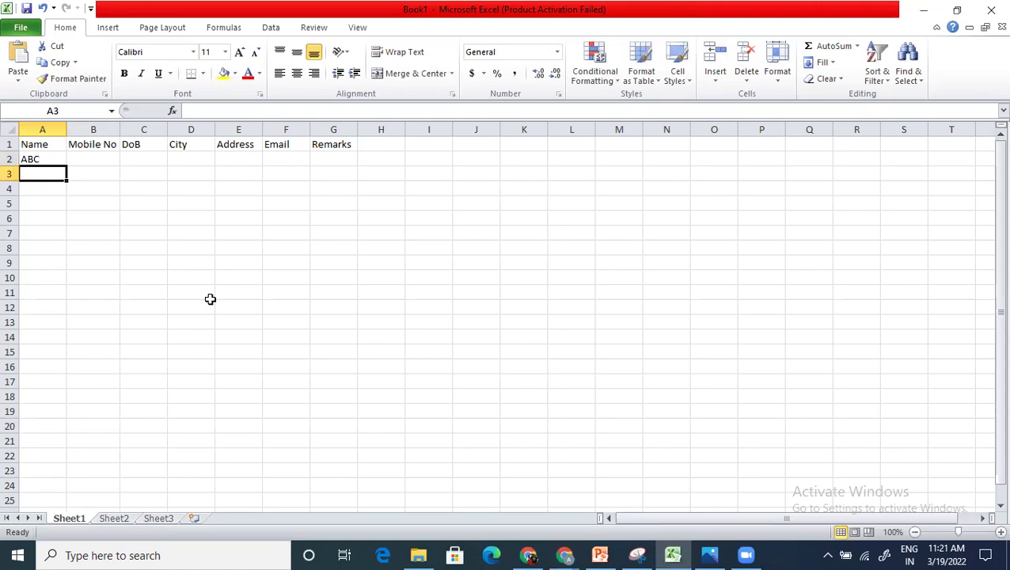
type("XYZ")
key("Return")
type("PQR")
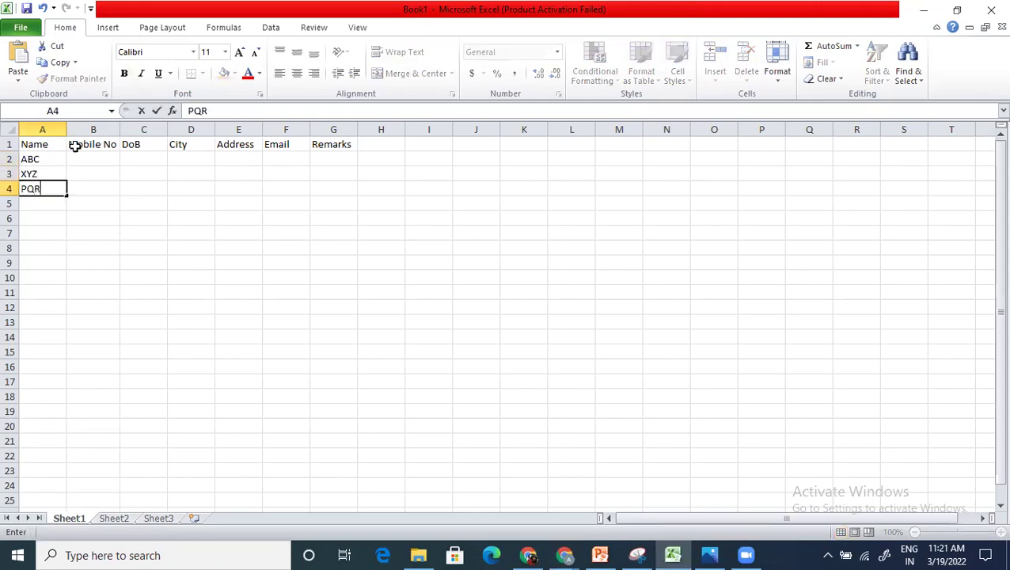
Step: Enter three sample mobile numbers in B2:B4
left_click(99, 162)
type("99999999")
left_click(107, 172)
type("8888888")
key("Return")
type("77777777")
key("Return")
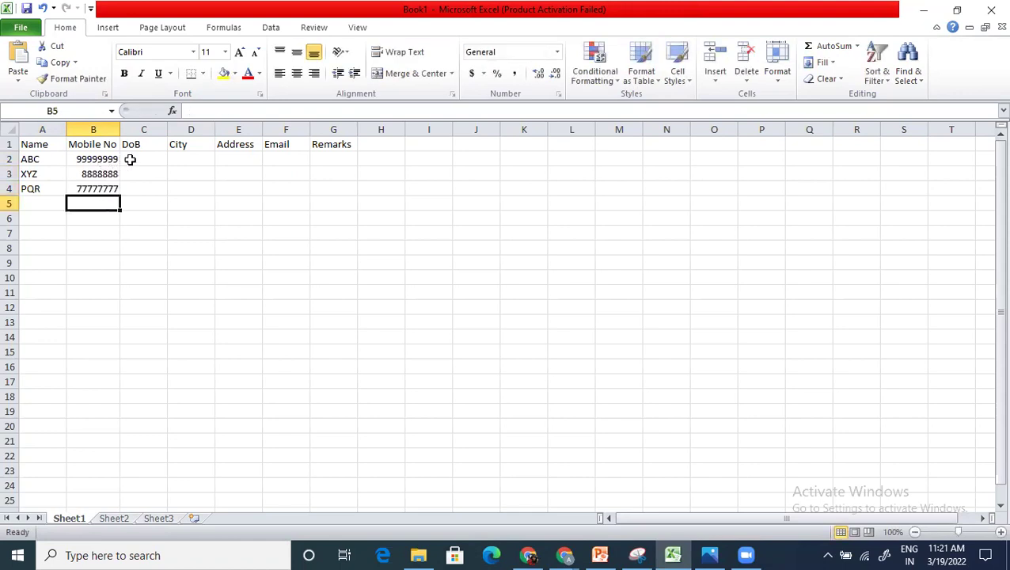
Step: Enter birth dates 1-Jan-90, 2-Feb-91 and 3-Feb-00 in C2:C4, fixing a typo in C3
left_click(132, 159)
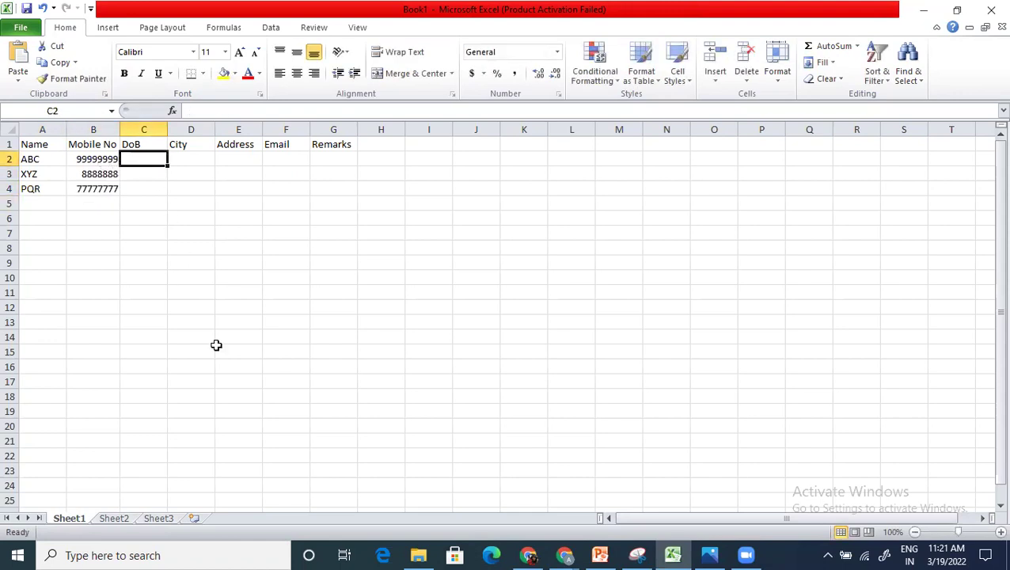
type("1-jan-")
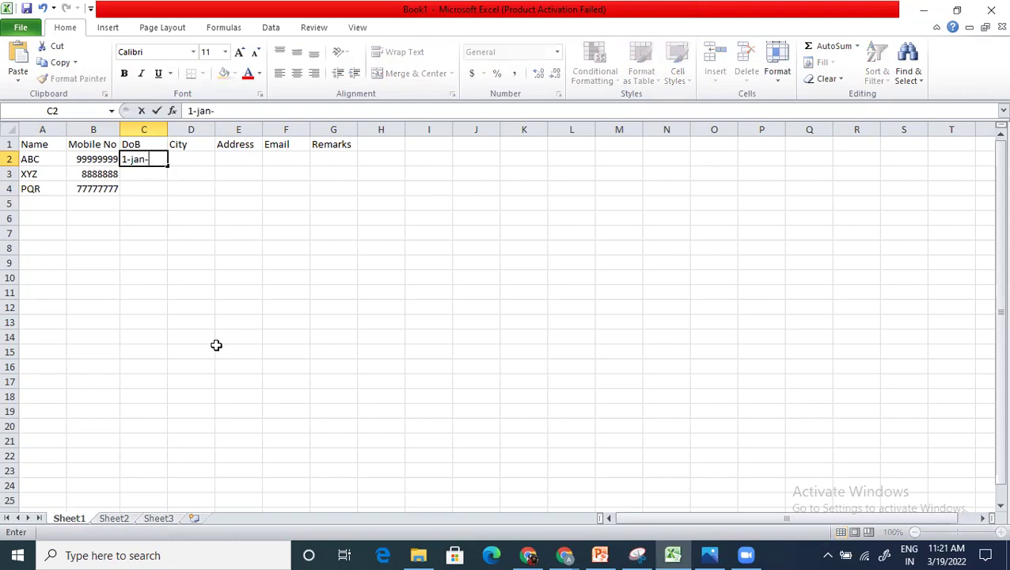
type("1990")
key("Return")
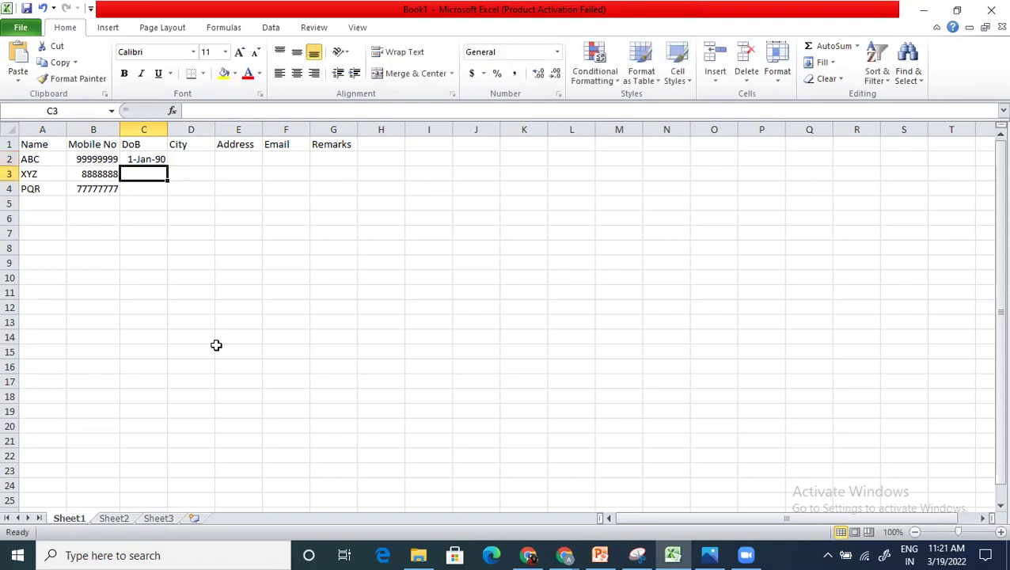
type("2-fb-110")
key("BackSpace")
key("BackSpace")
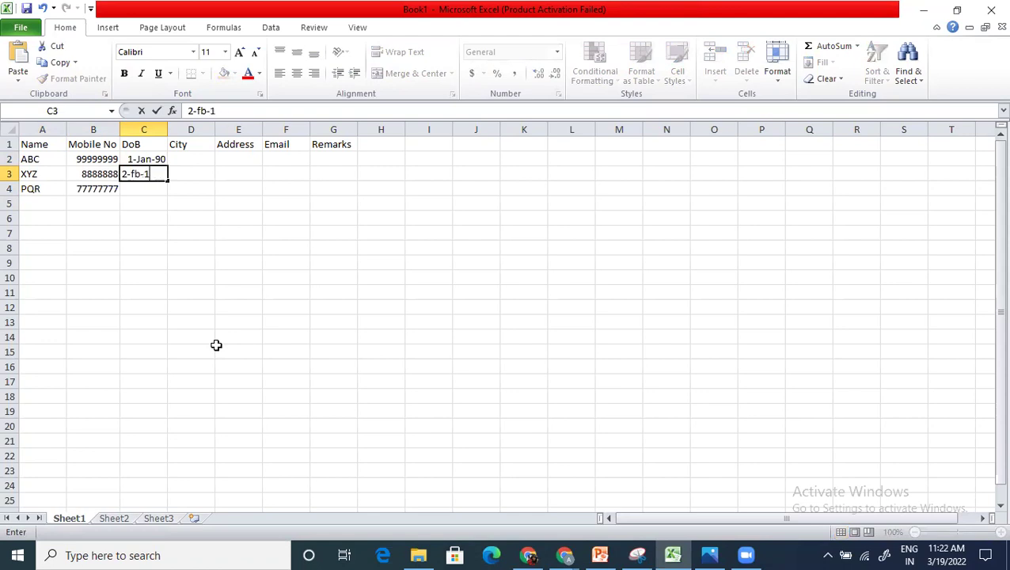
type("991")
left_click(137, 173)
type("e")
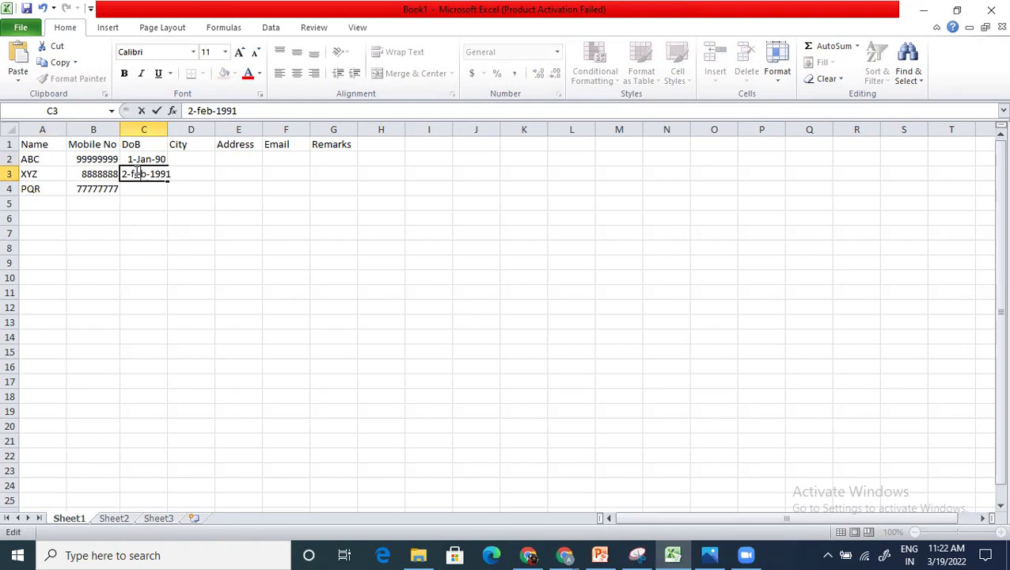
key("Return")
type("3-")
type("feb-20")
type("00")
key("Return")
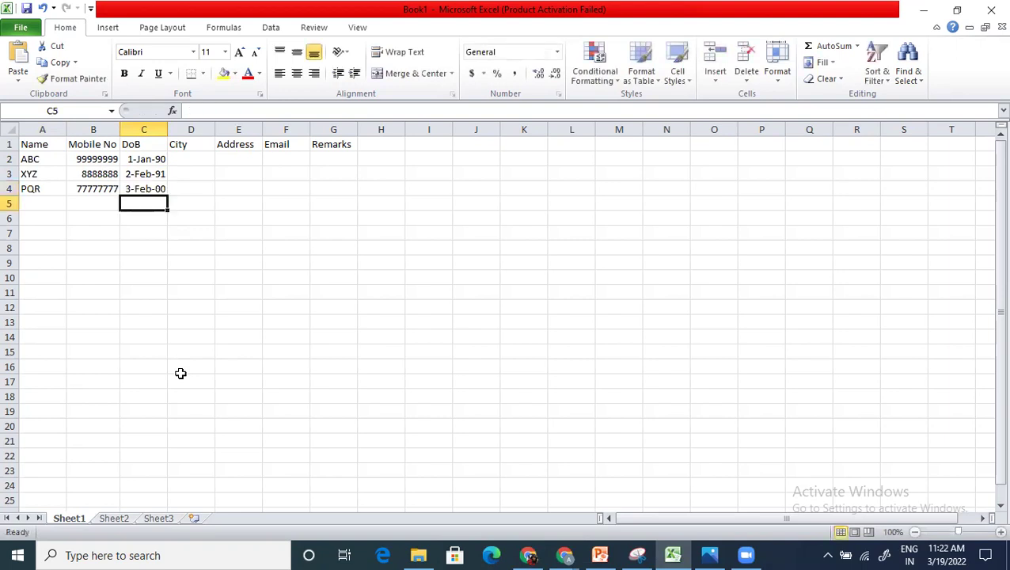
Step: Fit column C, enter cities Lucknow, Pune and Bangalore in D2:D4, and widen column D
double_click(168, 129)
left_click(187, 159)
type("Lucknow")
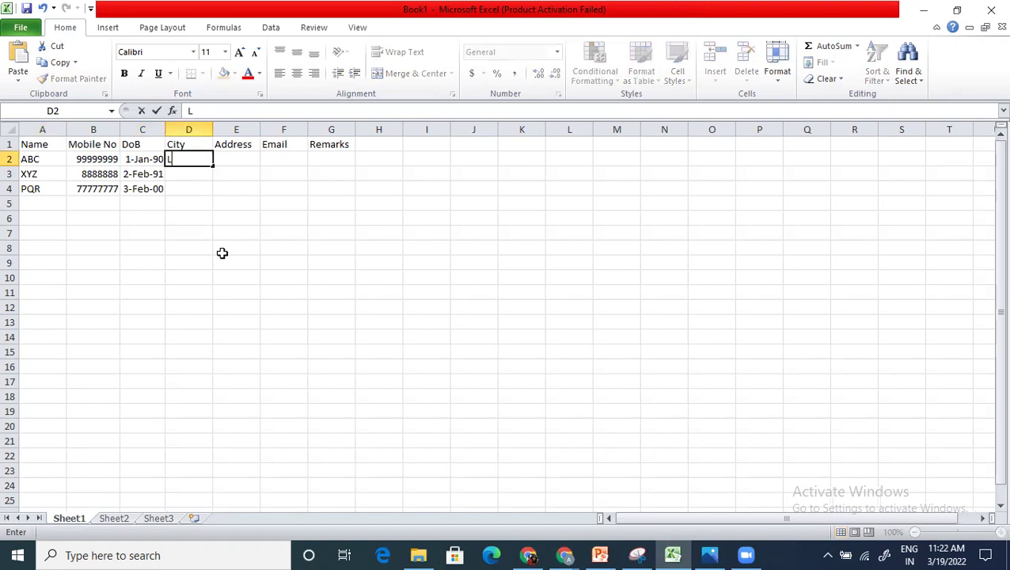
key("Return")
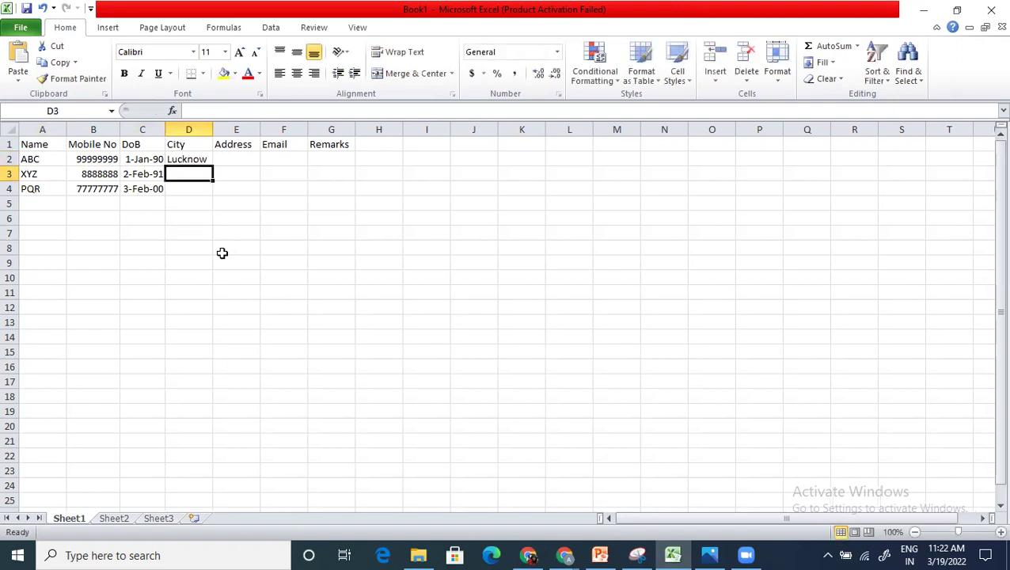
type("Pune")
key("Return")
type("Bangalore")
key("Return")
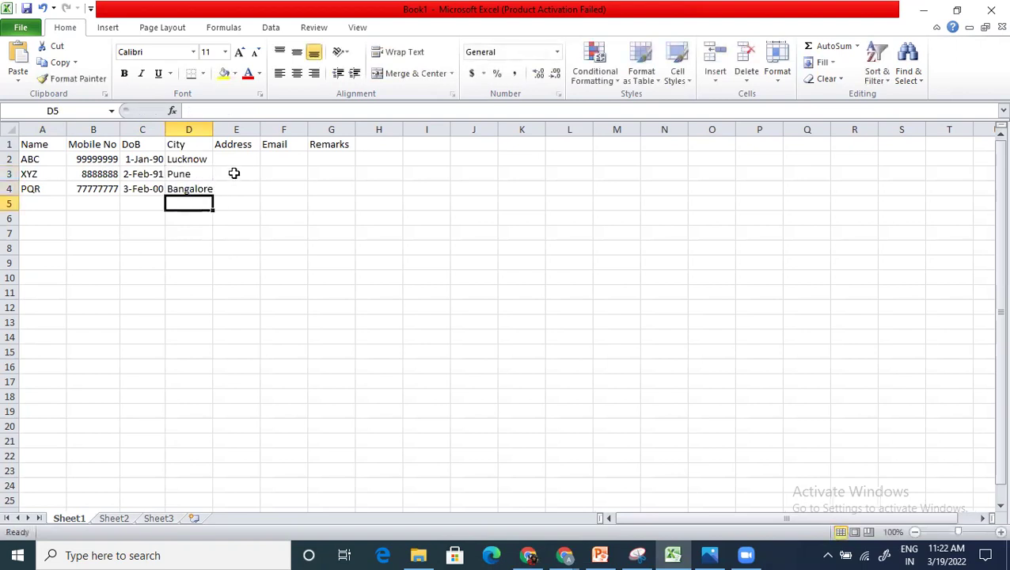
left_click_drag(210, 128, 216, 129)
Step: Enter three placeholder addresses in E2:E4 and the first e-mail address in F2
left_click(245, 162)
type("abcpqr")
key("Return")
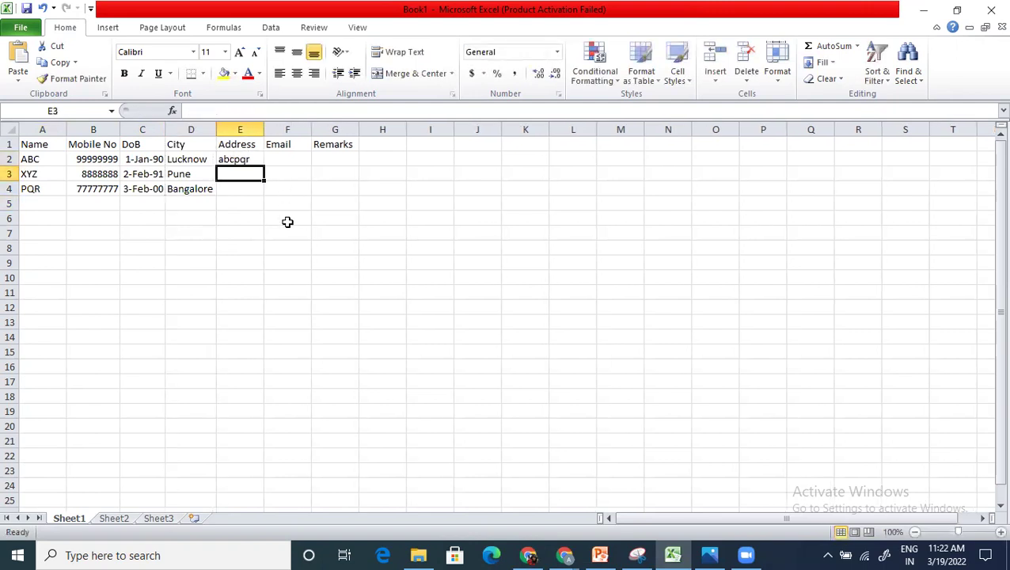
type("aihuhoijpo")
key("Return")
type("ihhoi")
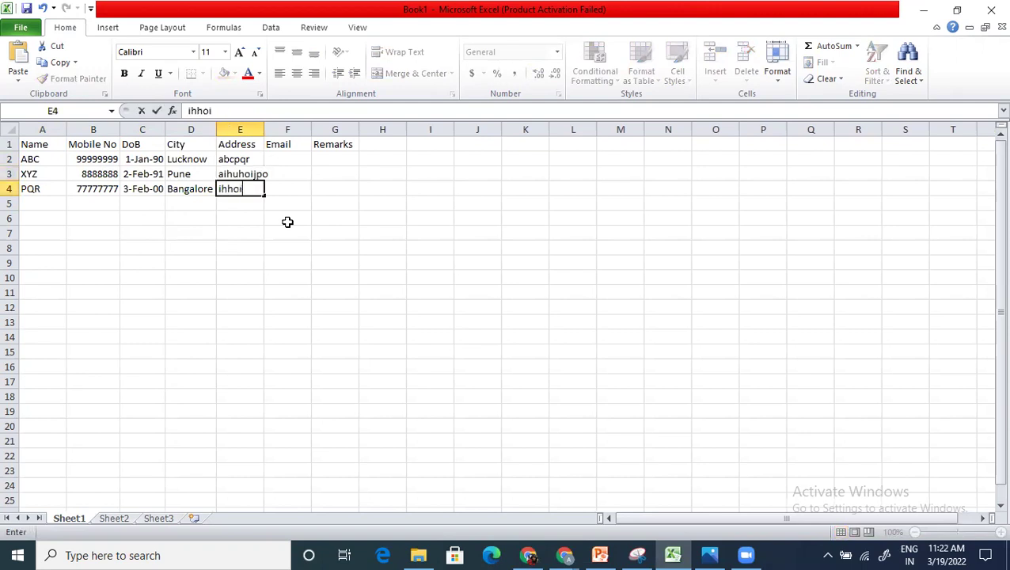
left_click(300, 159)
type("abc@xyz.com")
key("Return")
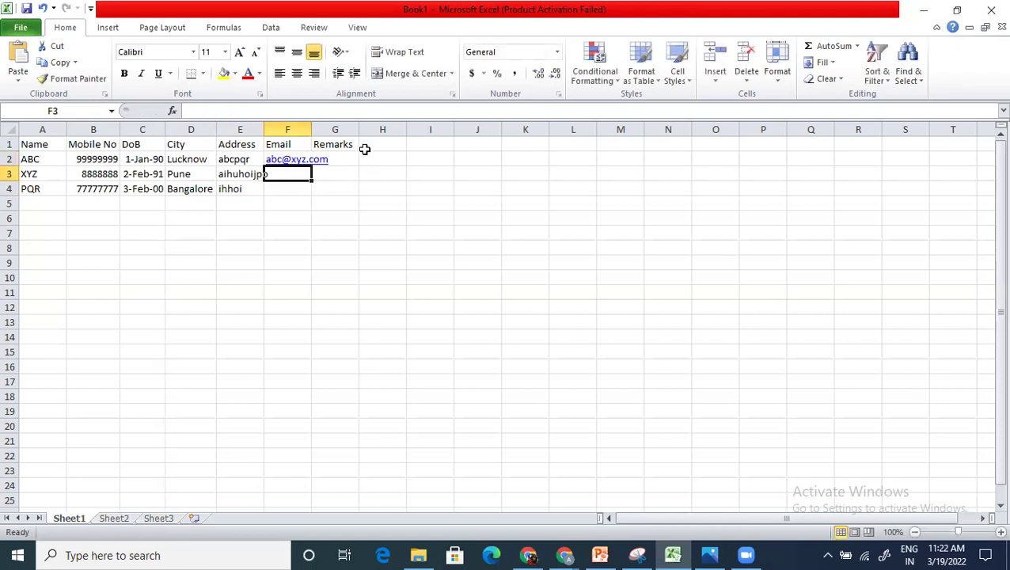
Step: Enter remarks test, test1 and test 3 in G2:G4
left_click(336, 158)
type("test")
key("Return")
type("test1")
key("Return")
type("test 3")
key("Return")
Step: Fill F3 and F4 with the second and third e-mail addresses
left_click(287, 174)
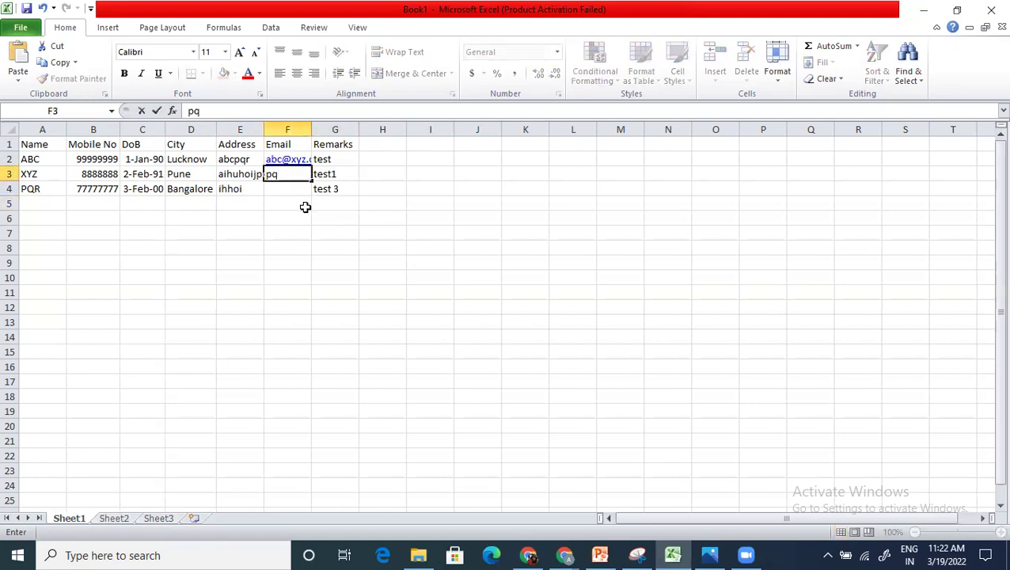
key("Return")
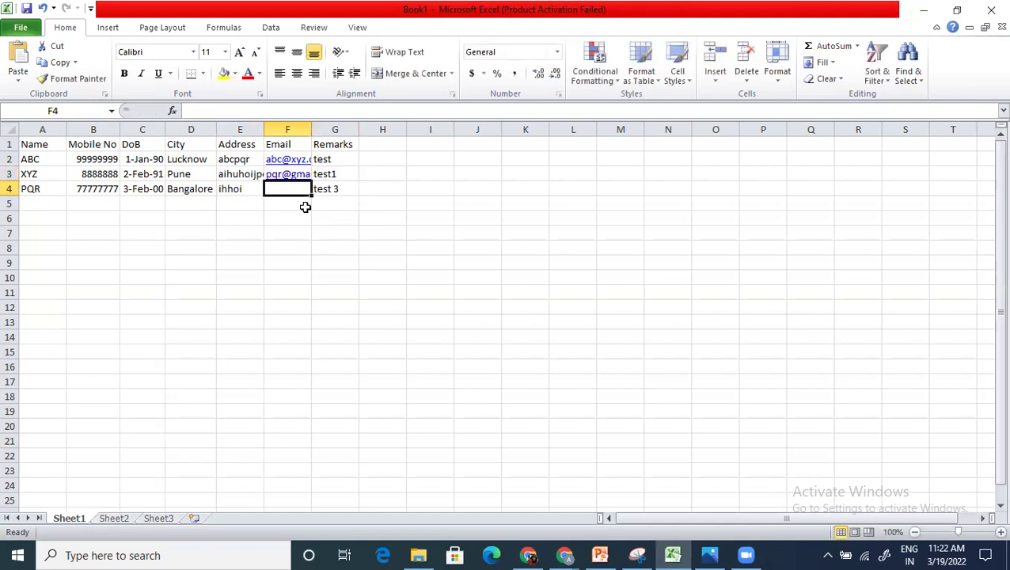
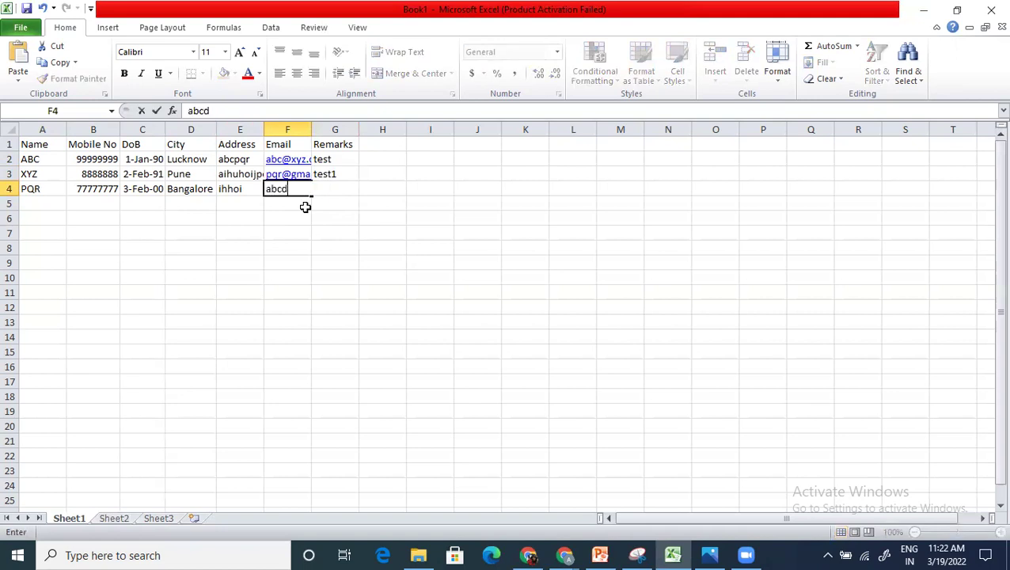
key("Return")
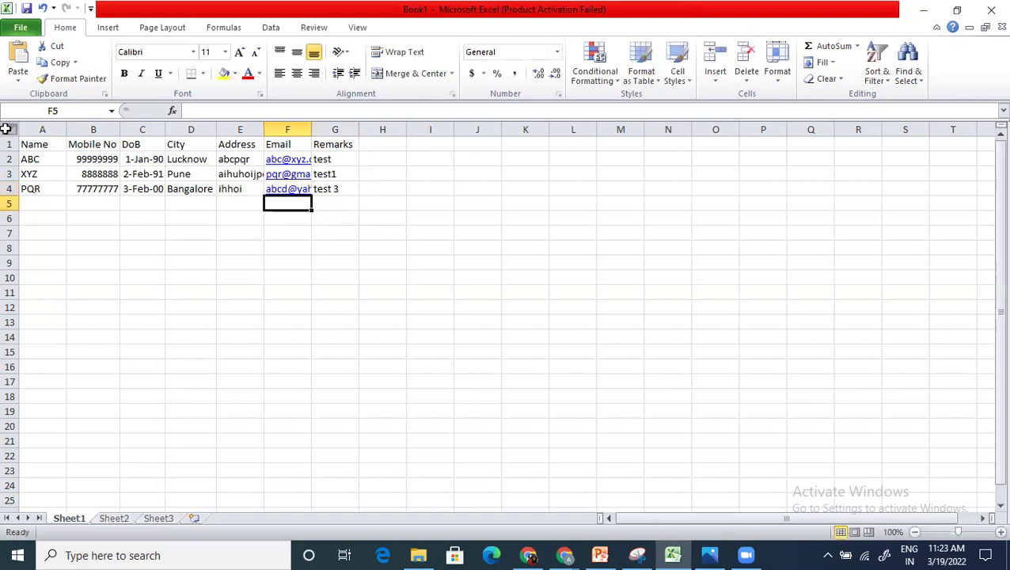
left_click(9, 129)
Step: Autofit all columns and add a 'Fields' header in cell I1
left_click_drag(66, 126, 67, 127)
double_click(66, 127)
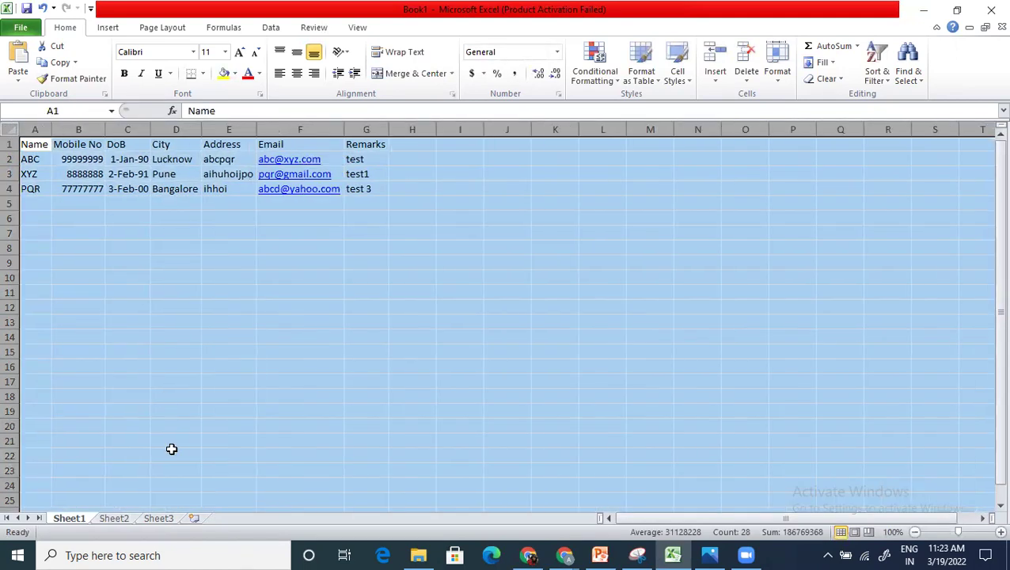
left_click(176, 339)
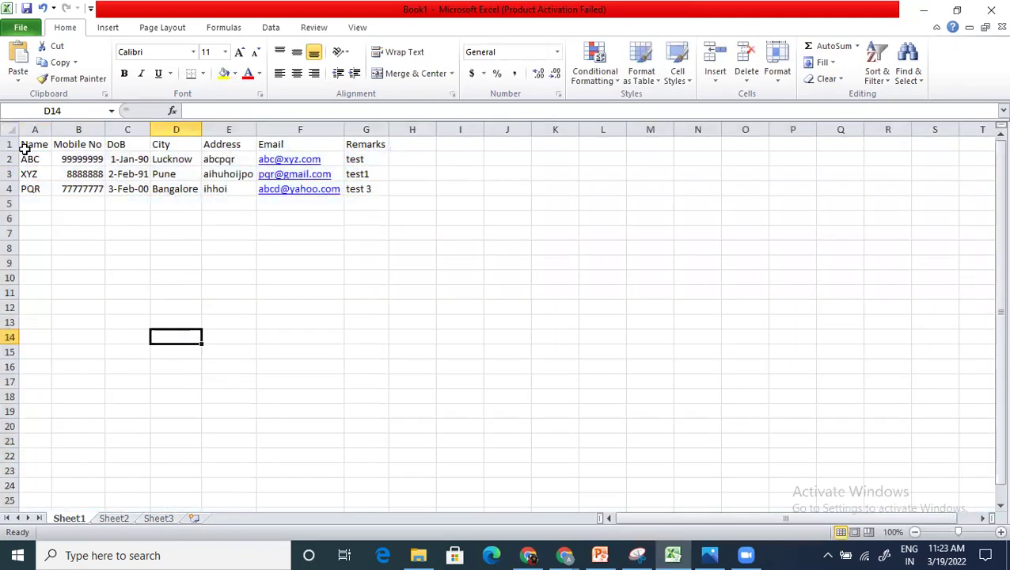
left_click_drag(31, 145, 382, 148)
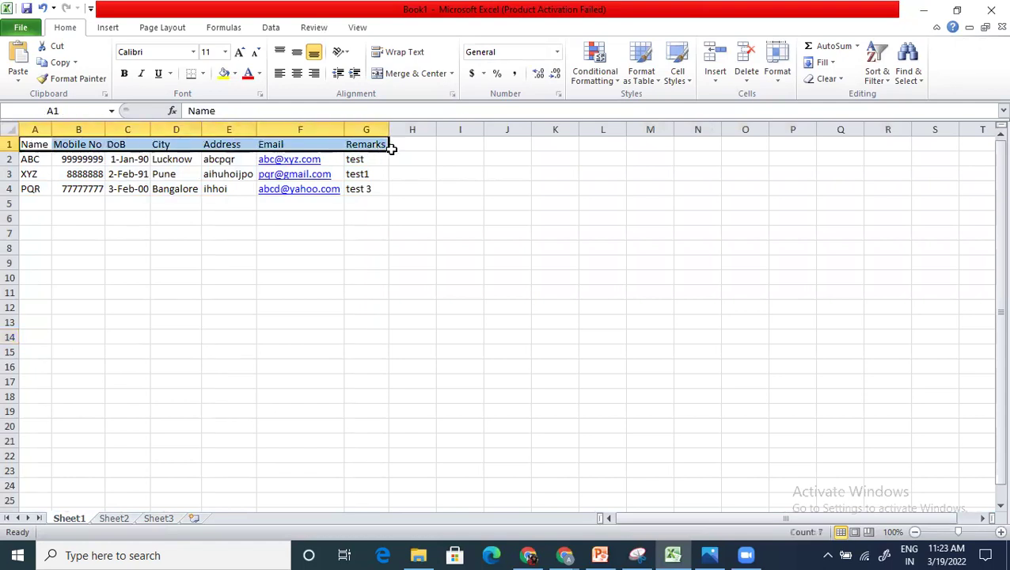
left_click(442, 147)
type("Fields")
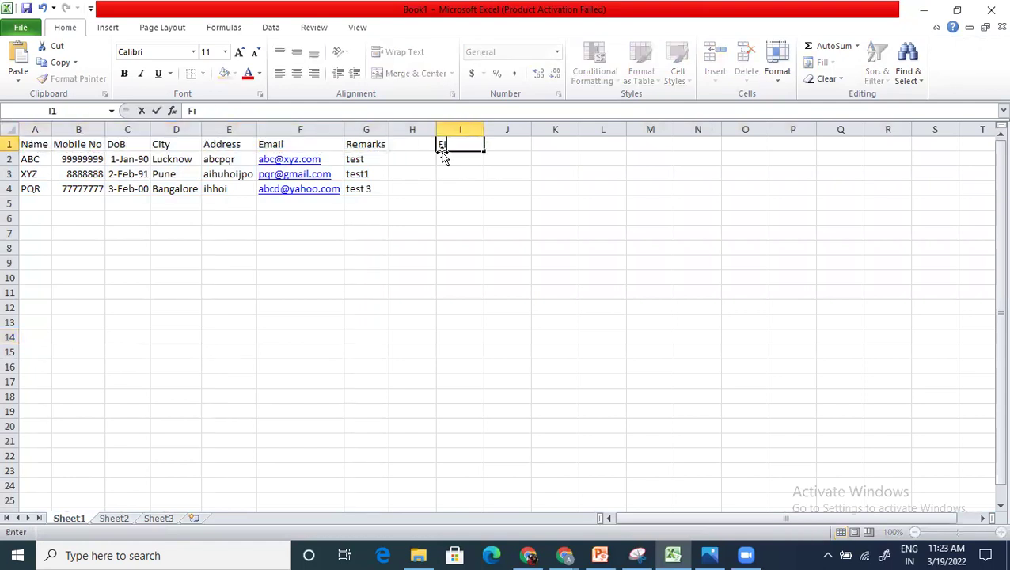
key("Return")
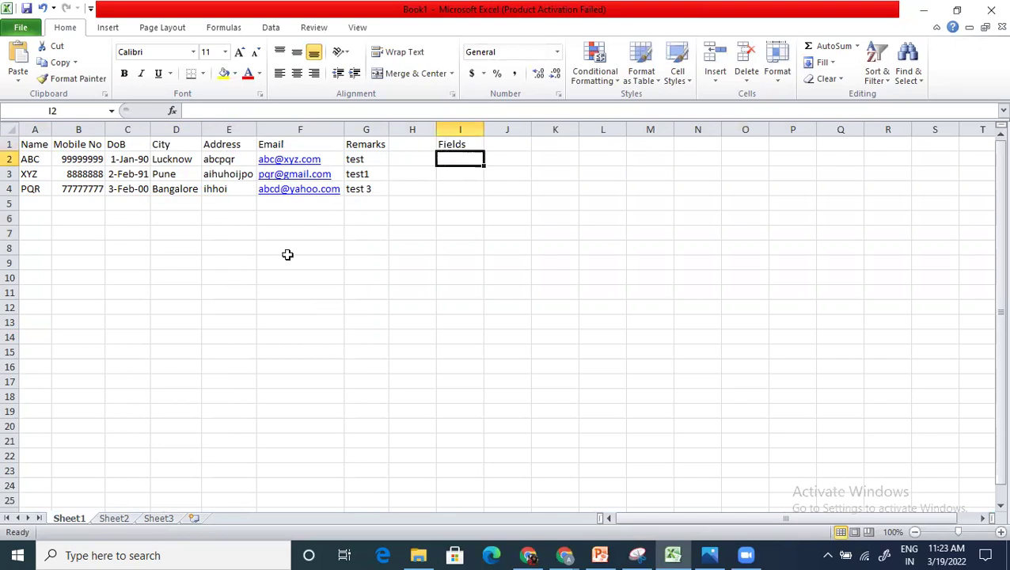
Step: Fill I2:I4 with Record 1, Record 2 and Record 3, then return to ServiceNow
left_click(35, 159)
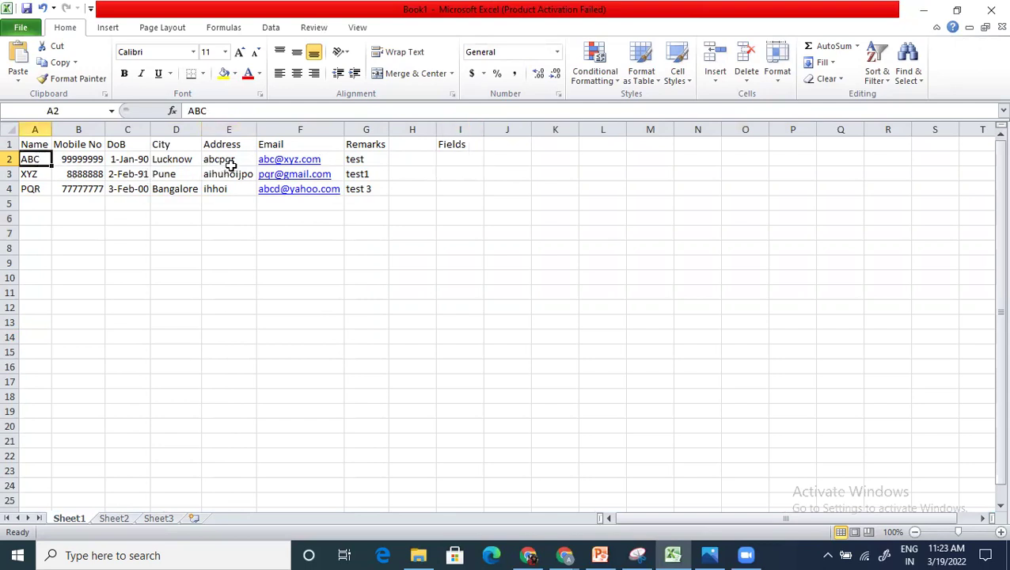
left_click(229, 161)
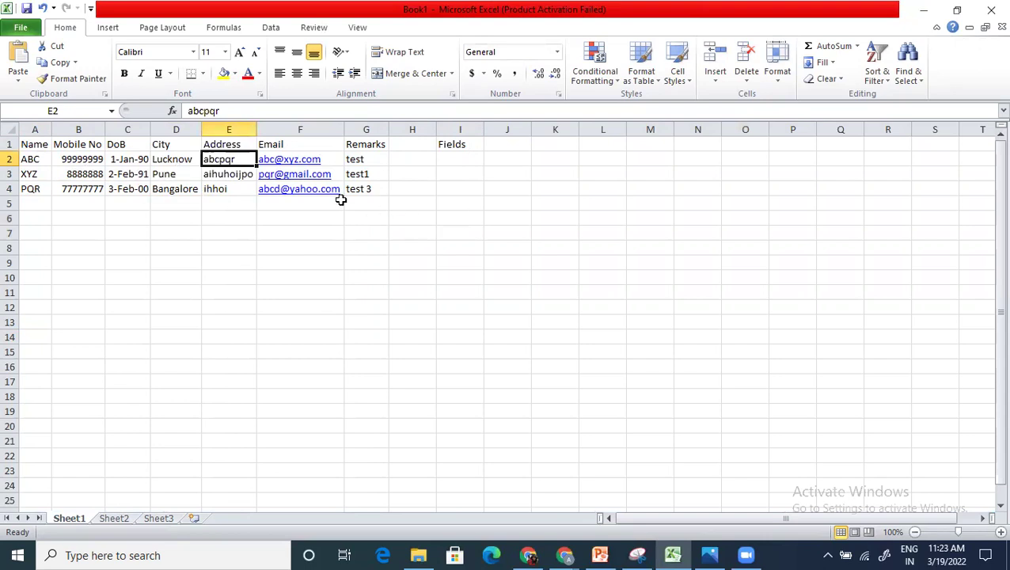
left_click(11, 159)
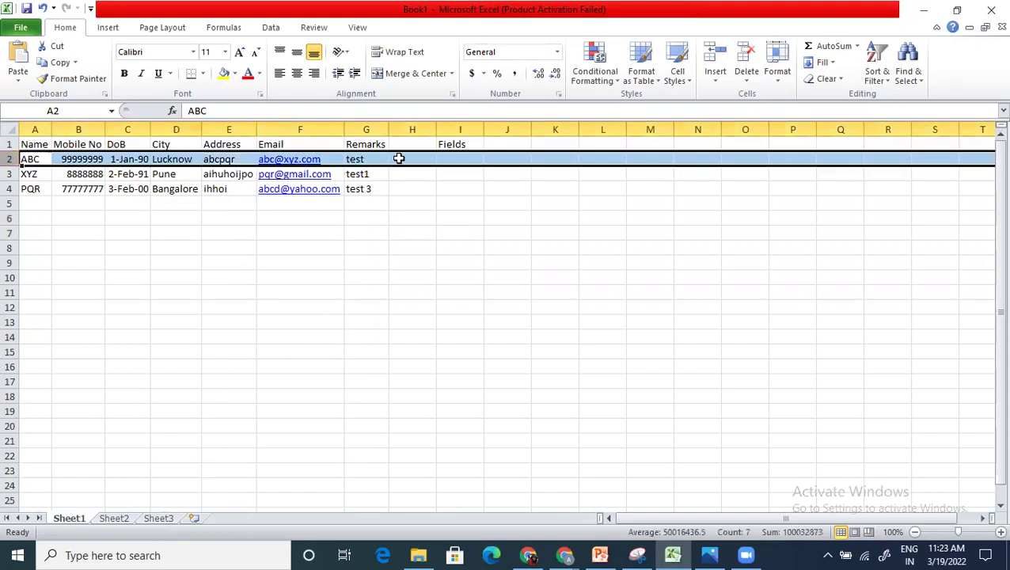
left_click(453, 159)
type("Record 1")
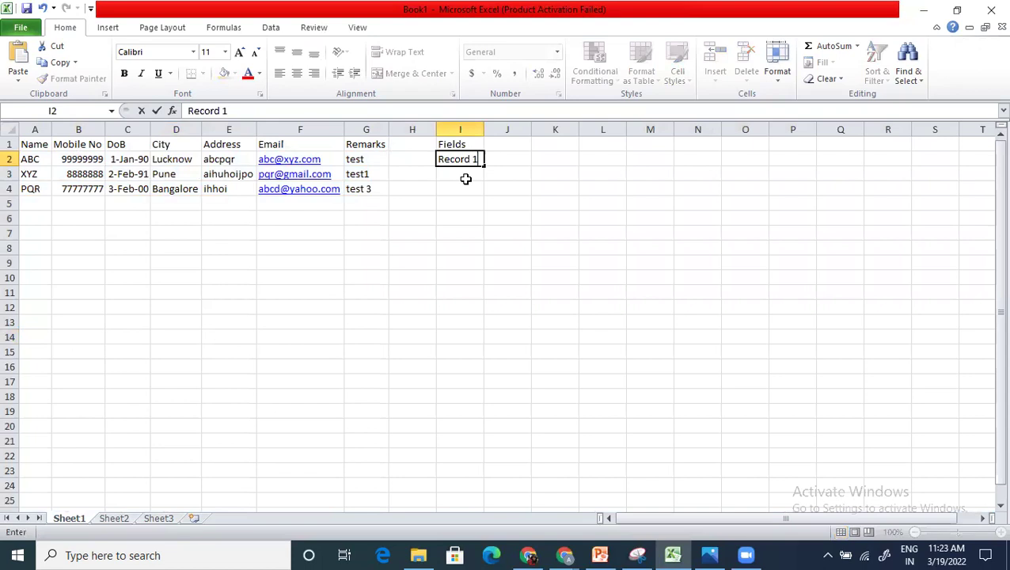
key("Return")
type("Record 2")
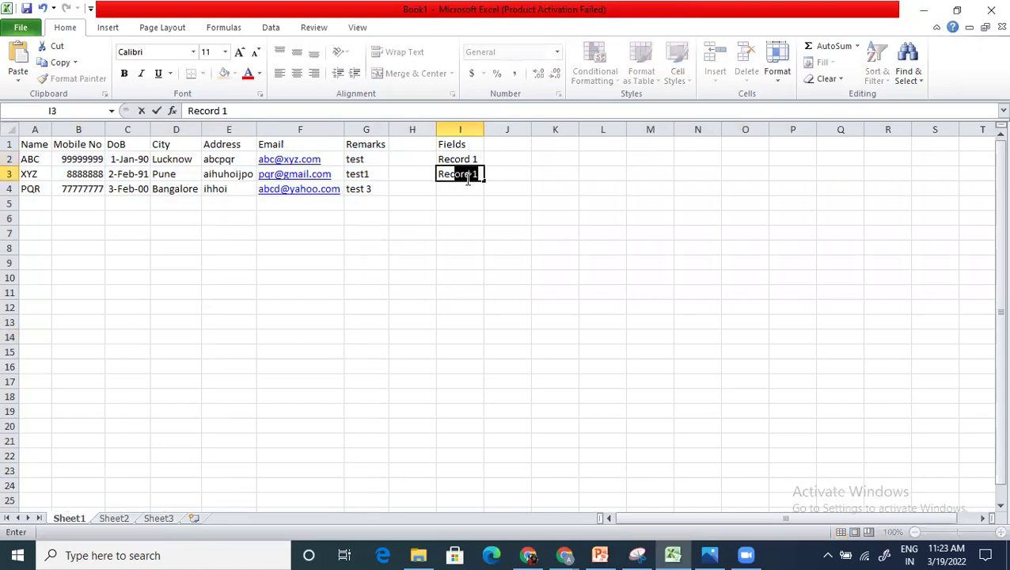
key("Return")
type("Record 3")
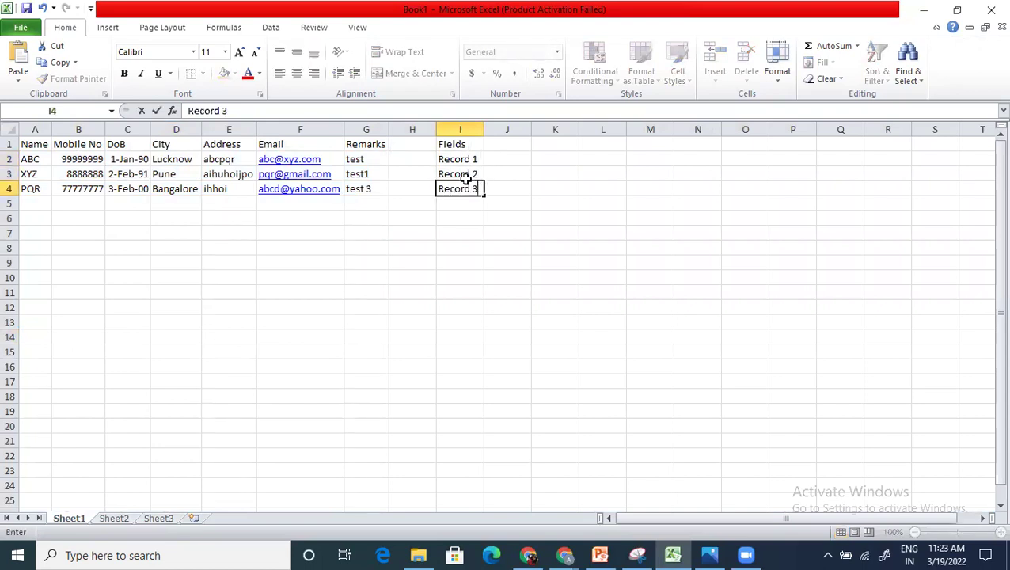
key("Return")
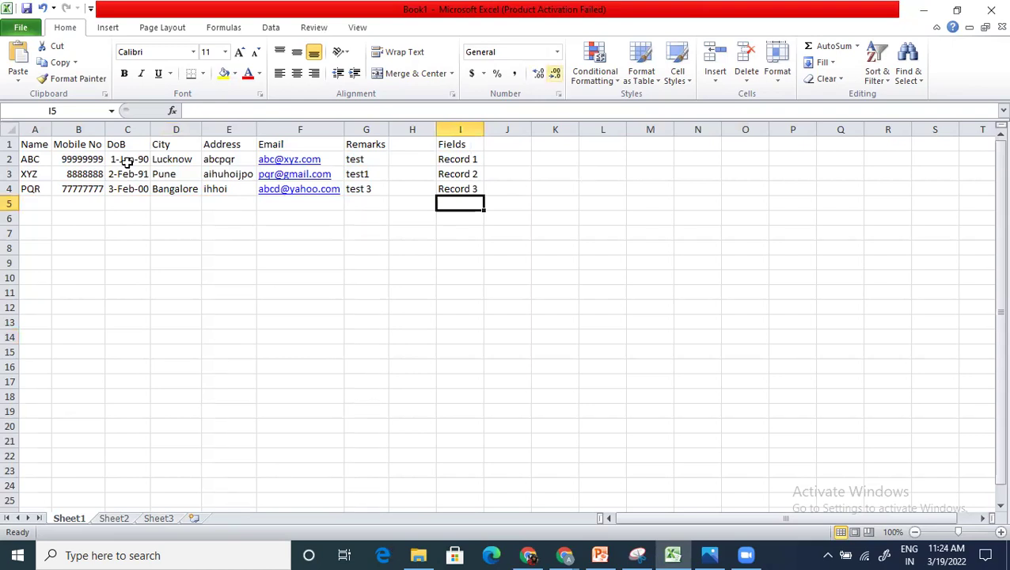
key("alt+Tab")
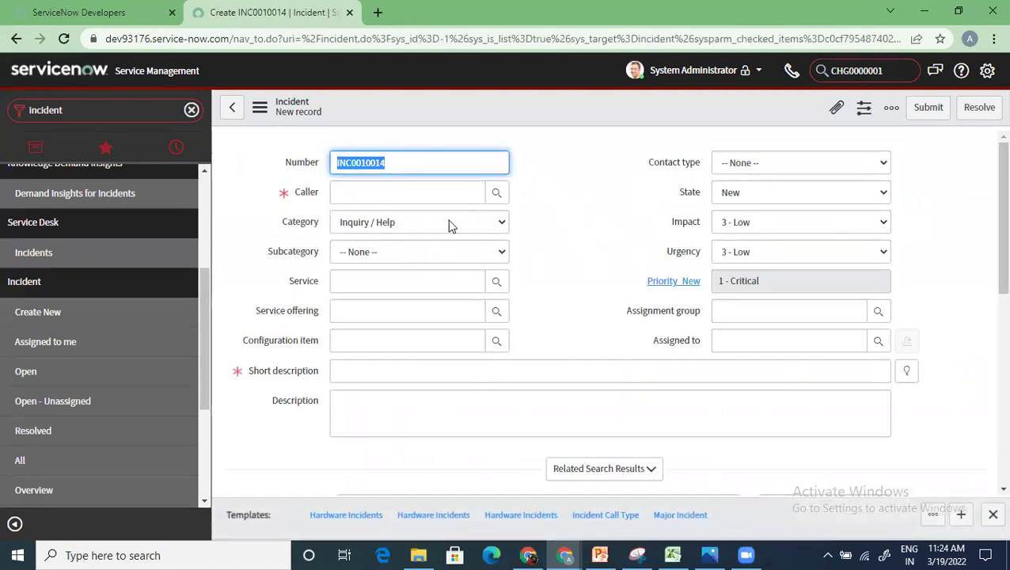
Step: Pick a recent caller, set short description 'test 19mar' and submit incident INC0010014
left_click(378, 197)
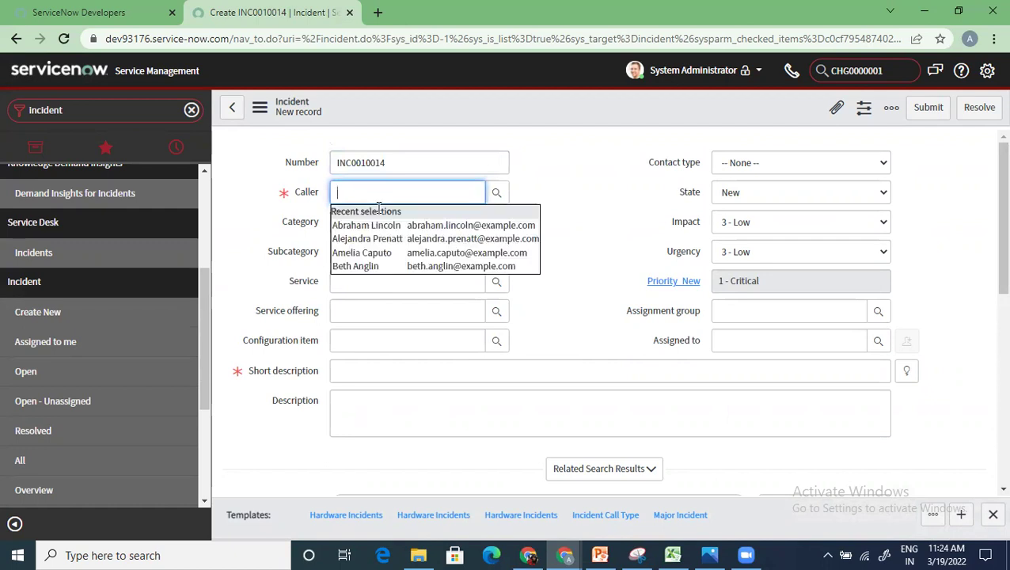
left_click(379, 221)
left_click(346, 367)
type("te")
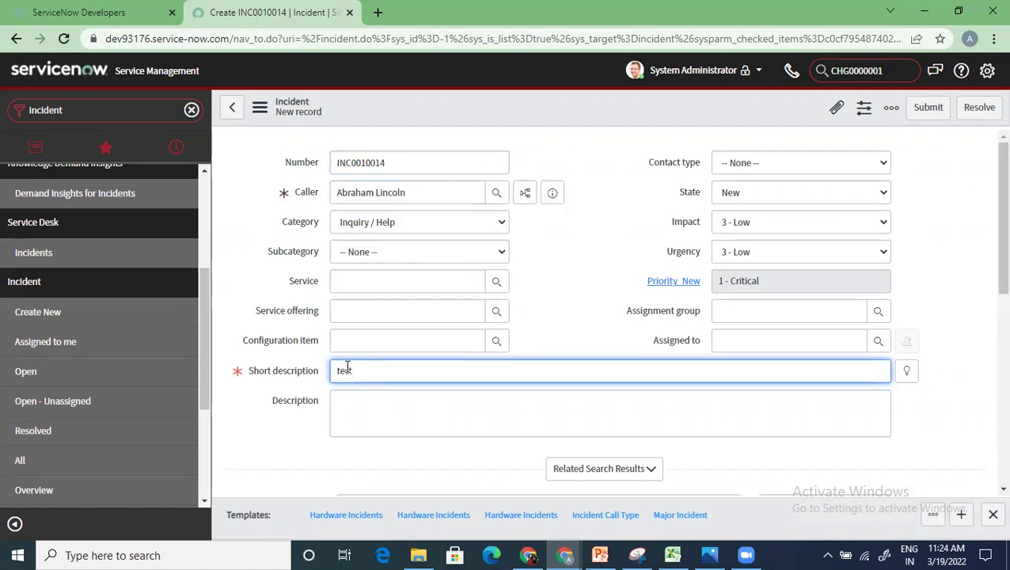
type("st 19mar")
left_click(928, 107)
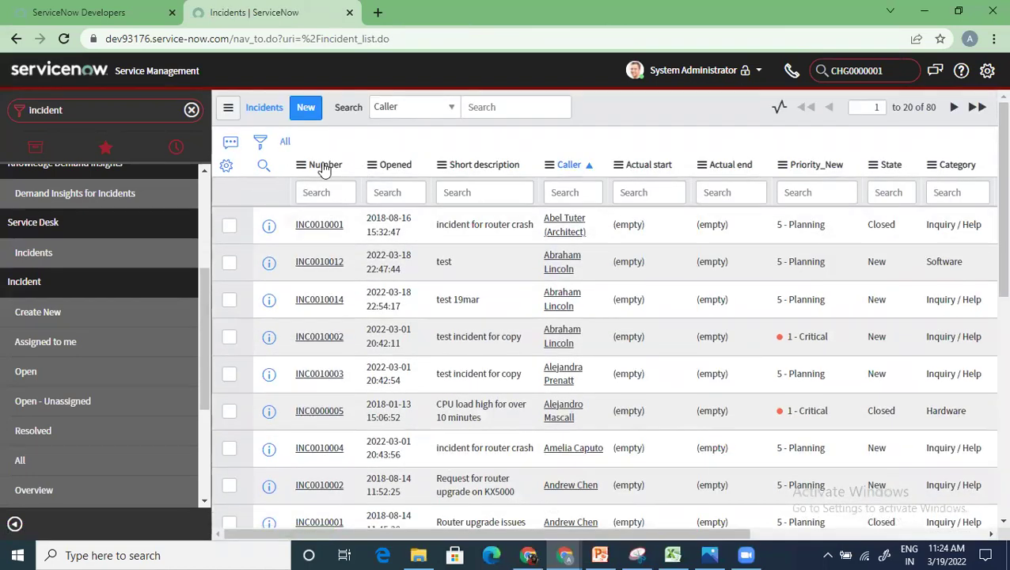
Step: Sort the incidents by Number, newest first, and briefly open INC0010014
left_click(323, 168)
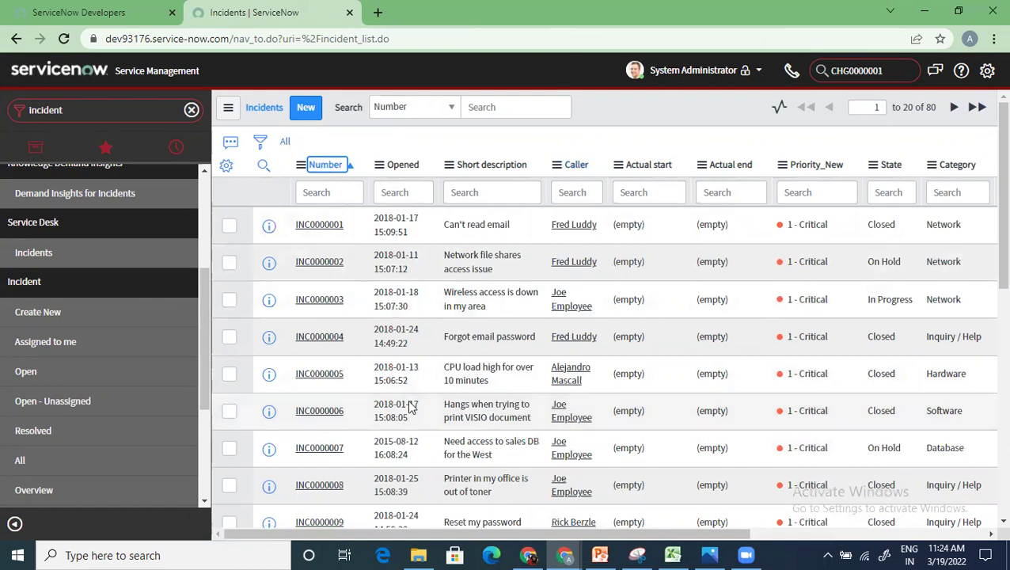
left_click(324, 166)
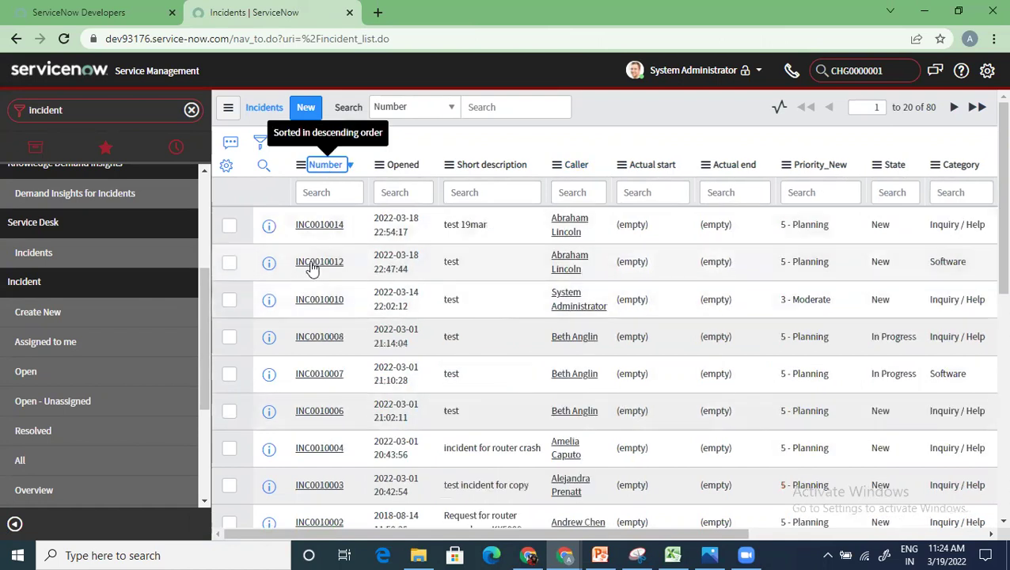
left_click(312, 235)
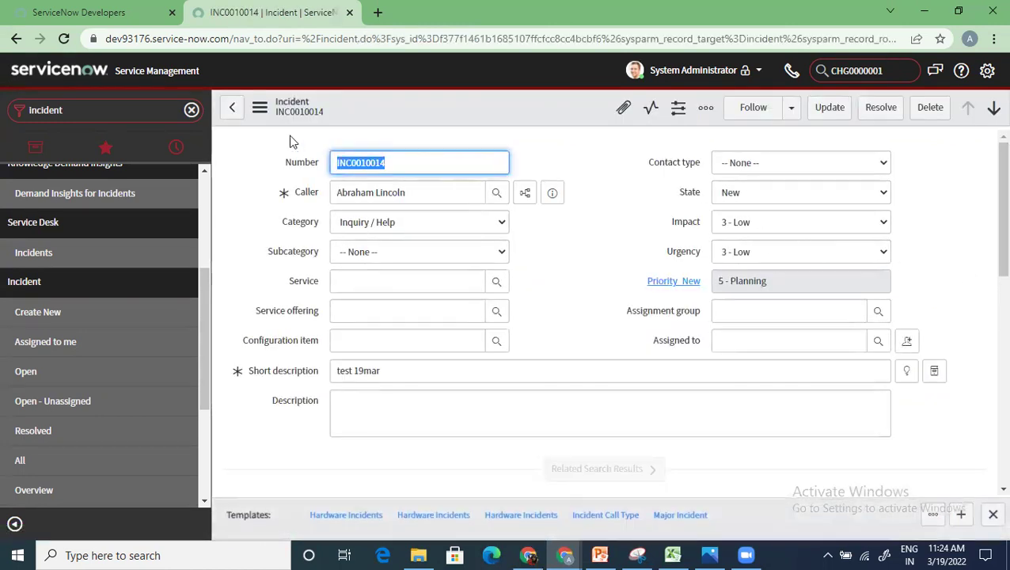
left_click(232, 107)
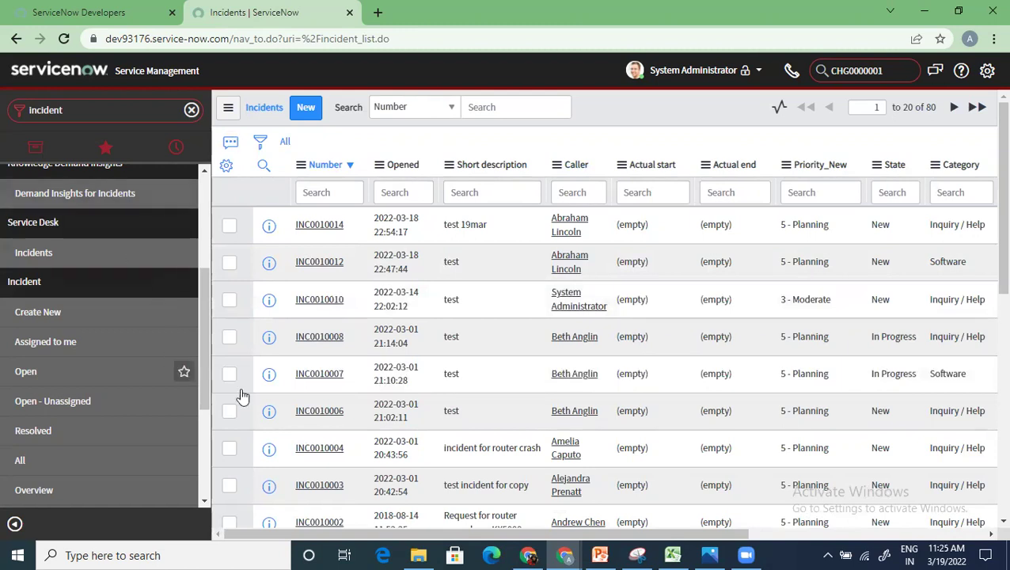
Step: Reopen incident INC0010014 and load its related lists
left_click(333, 229)
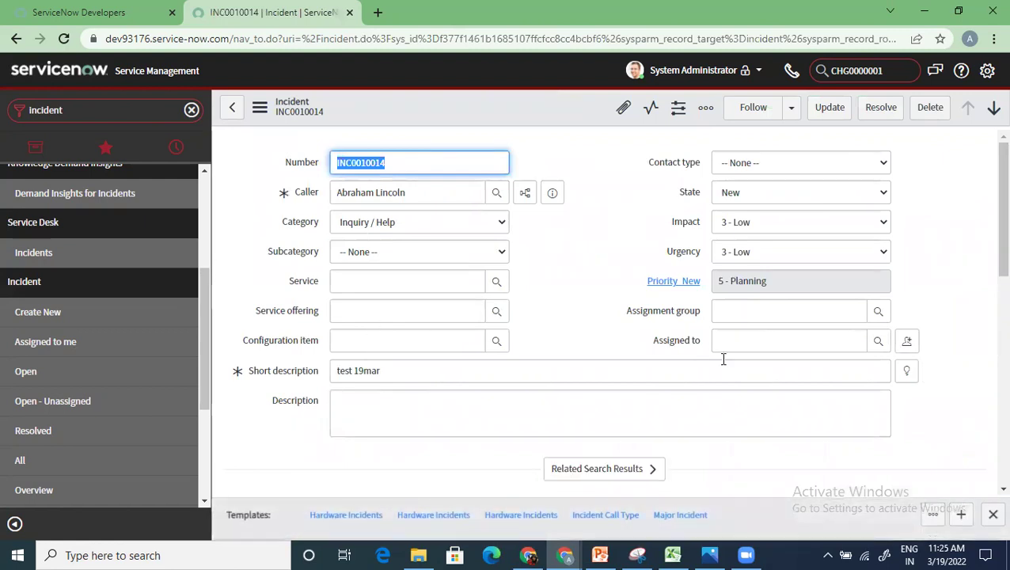
scroll(723, 356, "down", 4)
scroll(689, 389, "up", 5)
scroll(655, 360, "down", 7)
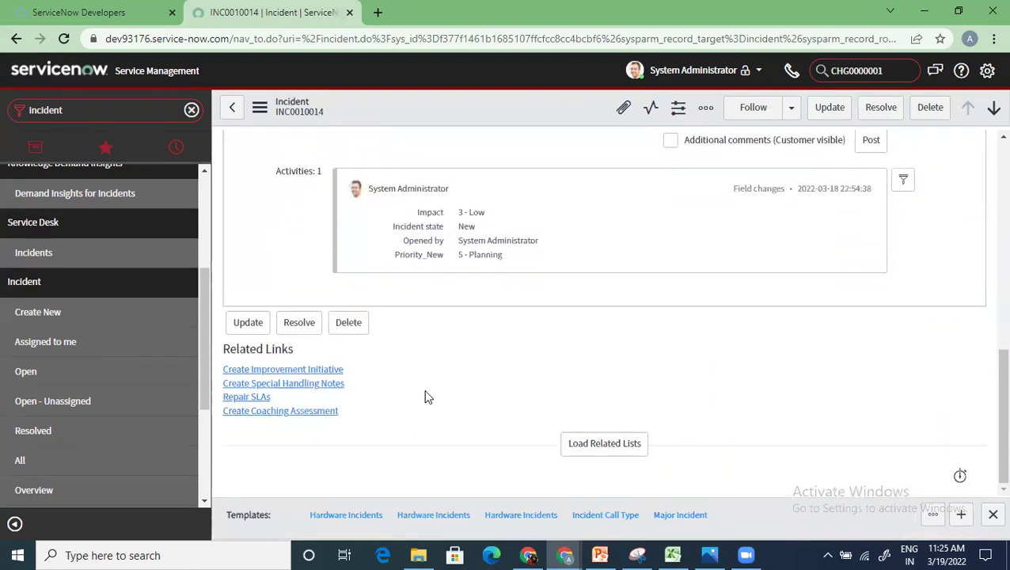
left_click(581, 446)
scroll(504, 376, "down", 2)
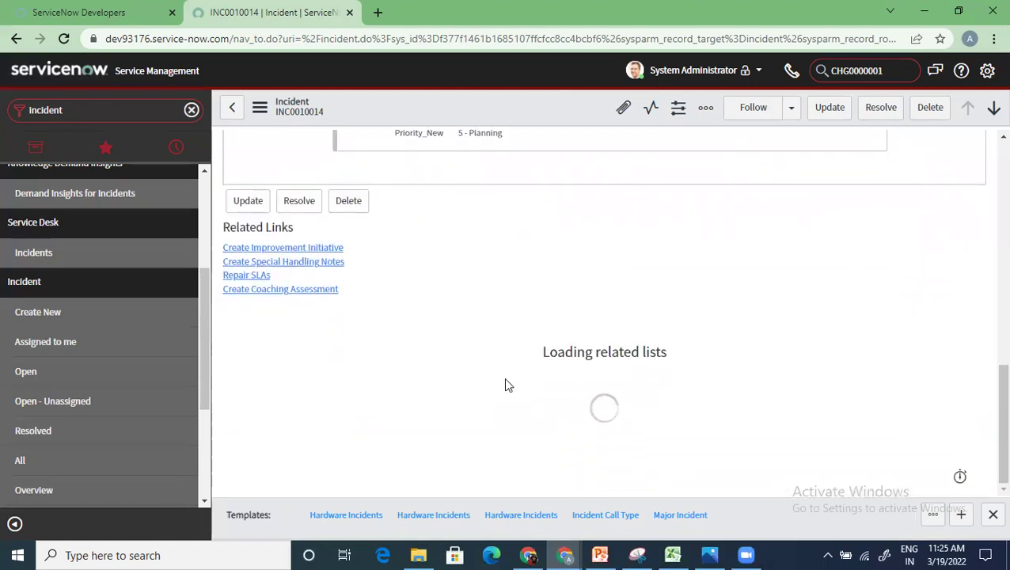
scroll(505, 380, "up", 5)
scroll(505, 386, "up", 4)
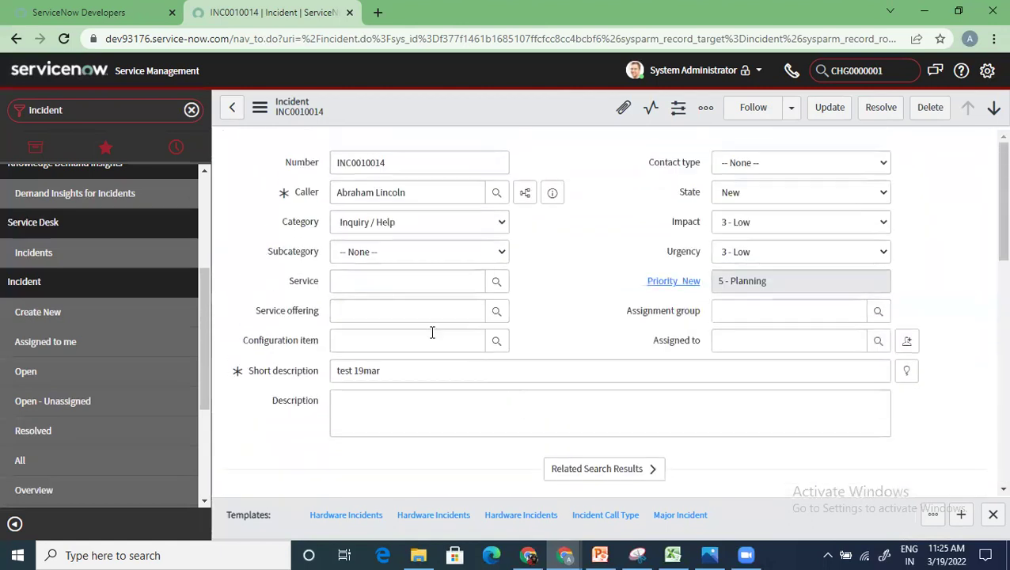
Step: Filter the navigator by 'tables', then try 'dictionary' instead
left_click(192, 112)
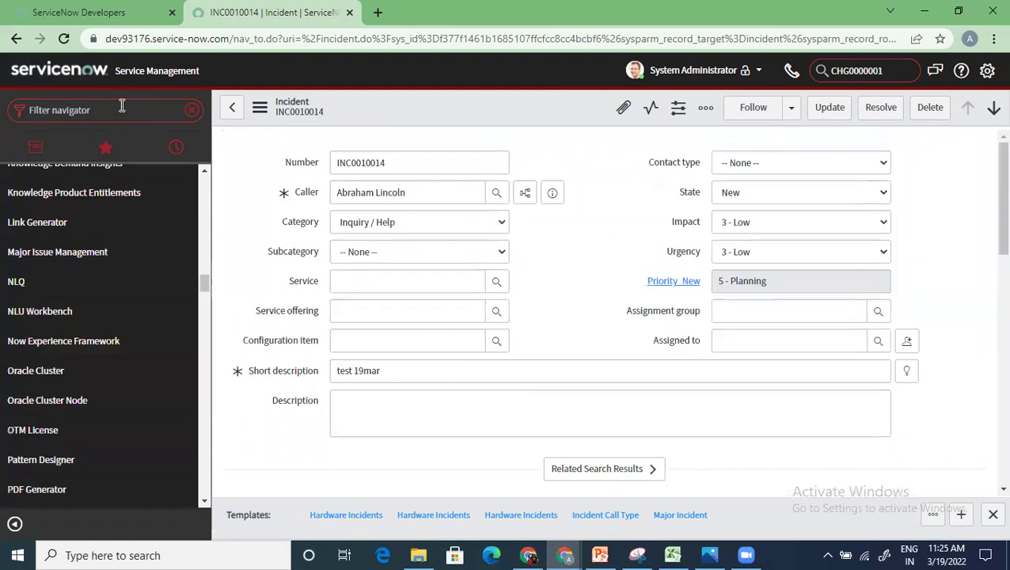
type("tables")
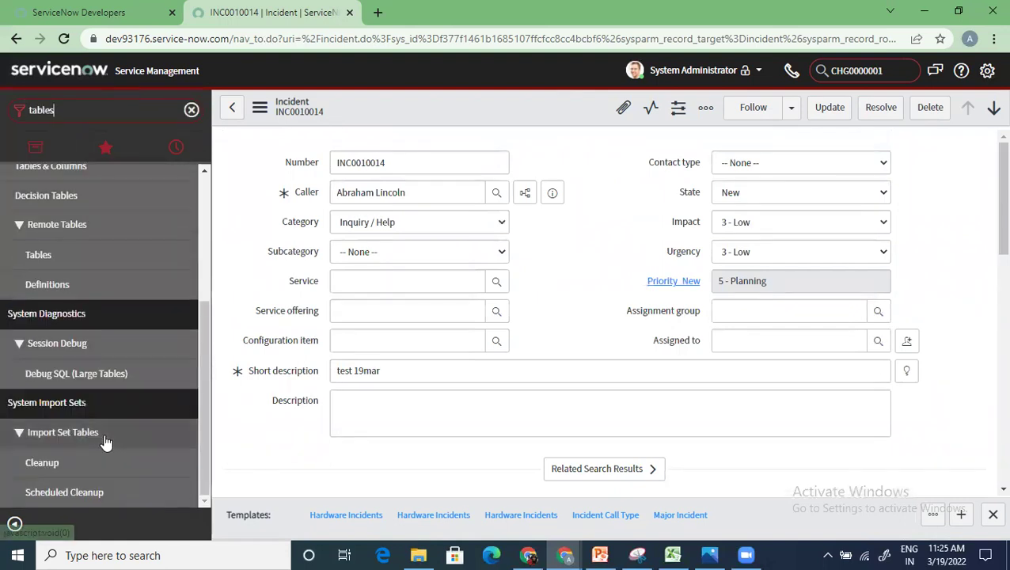
scroll(106, 442, "up", 3)
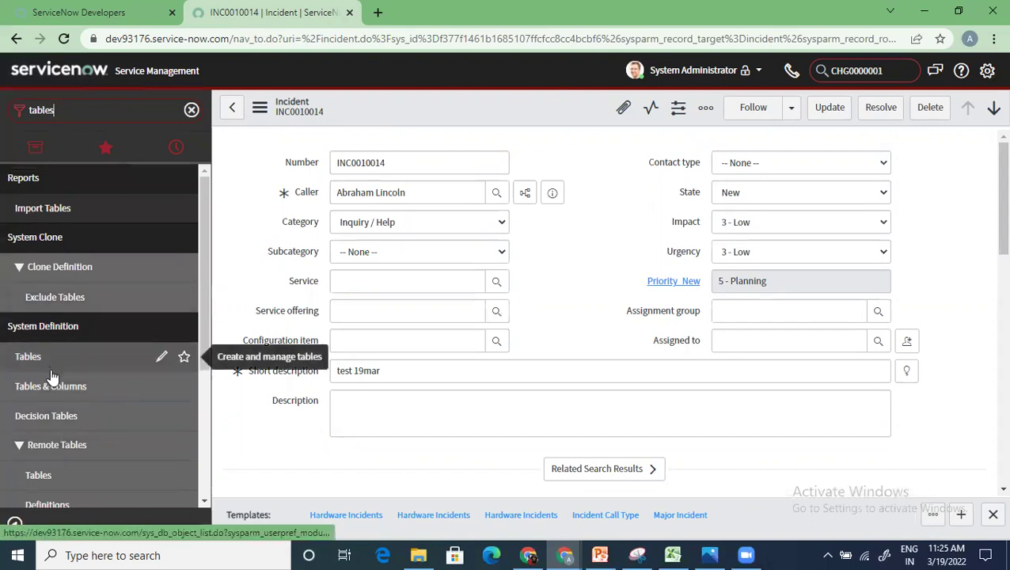
scroll(50, 392, "down", 3)
scroll(51, 396, "up", 3)
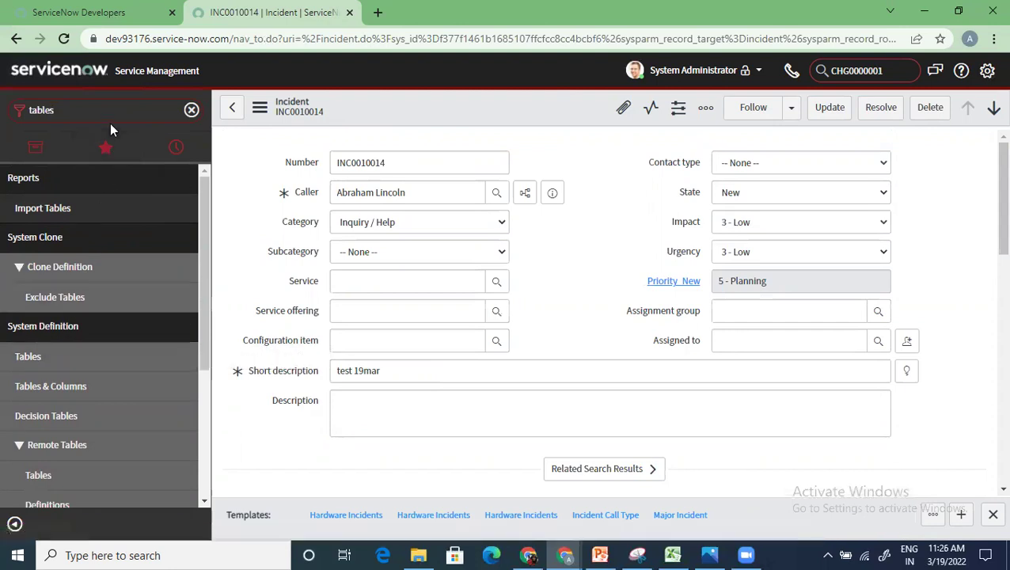
key("BackSpace")
key("BackSpace")
key("BackSpace")
key("BackSpace")
key("BackSpace")
key("BackSpace")
type("d")
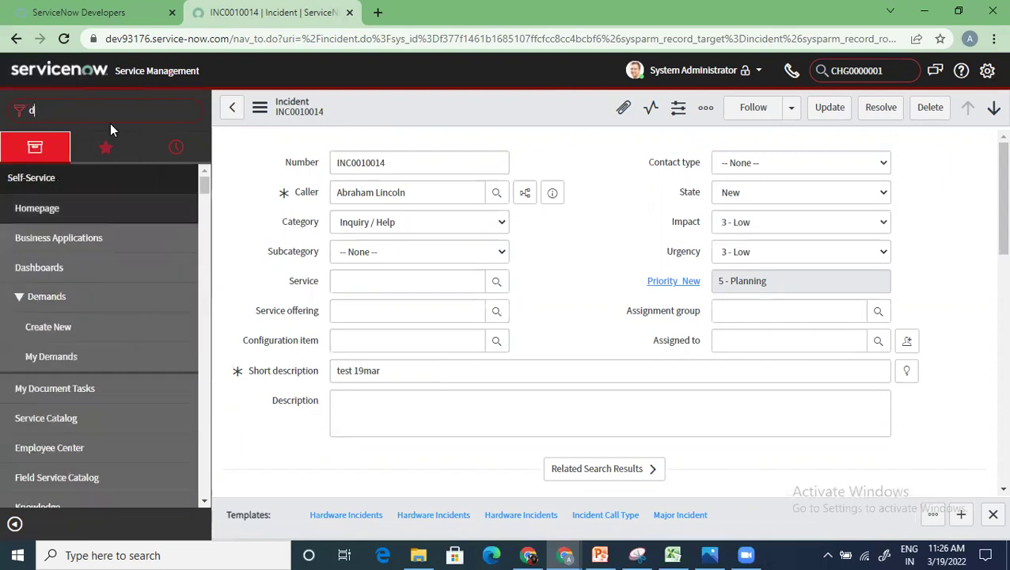
type("ictionary")
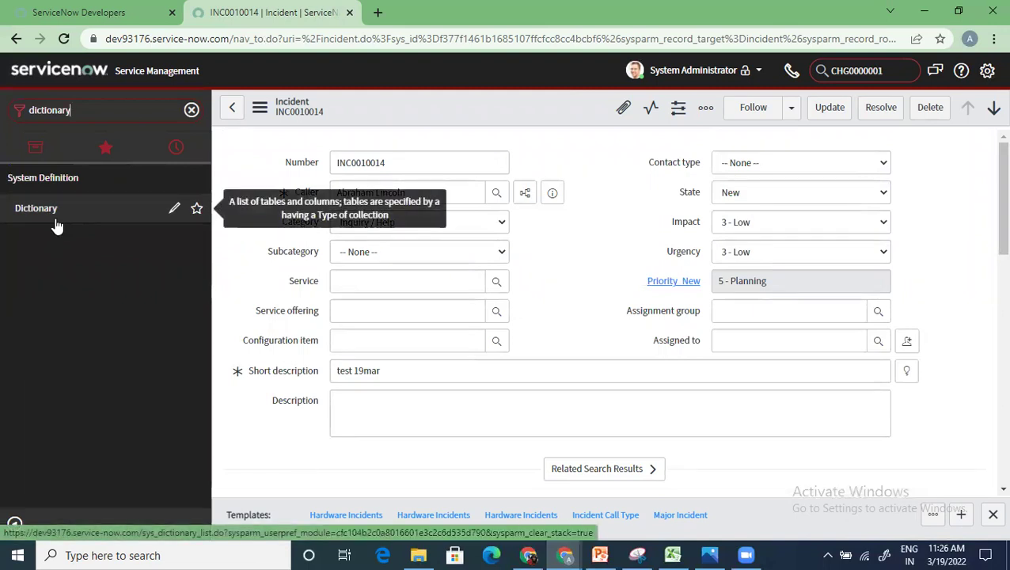
Step: Refilter the navigator by 'tables' and open System Definition > Tables
left_click(192, 115)
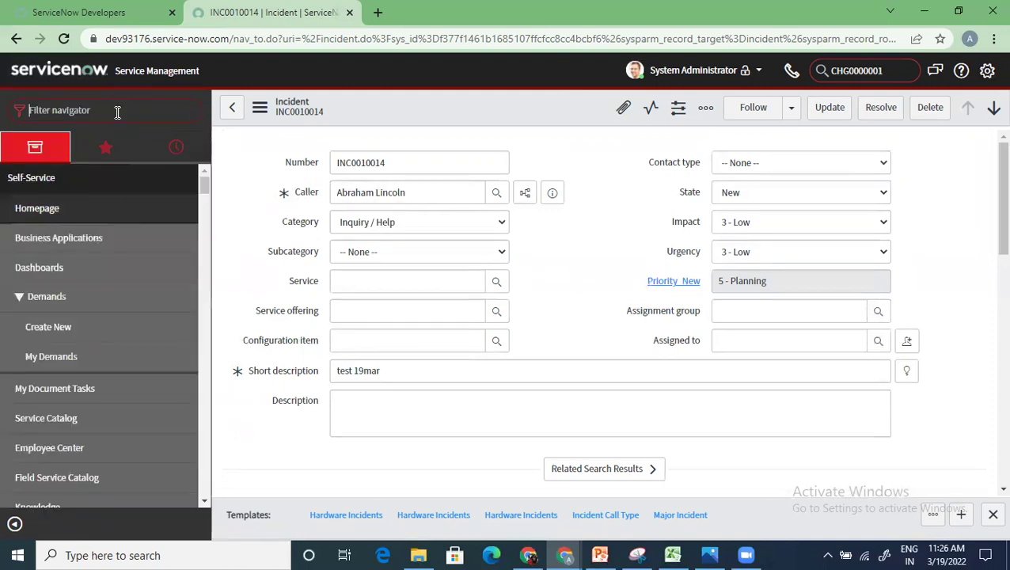
left_click(118, 112)
type("tables")
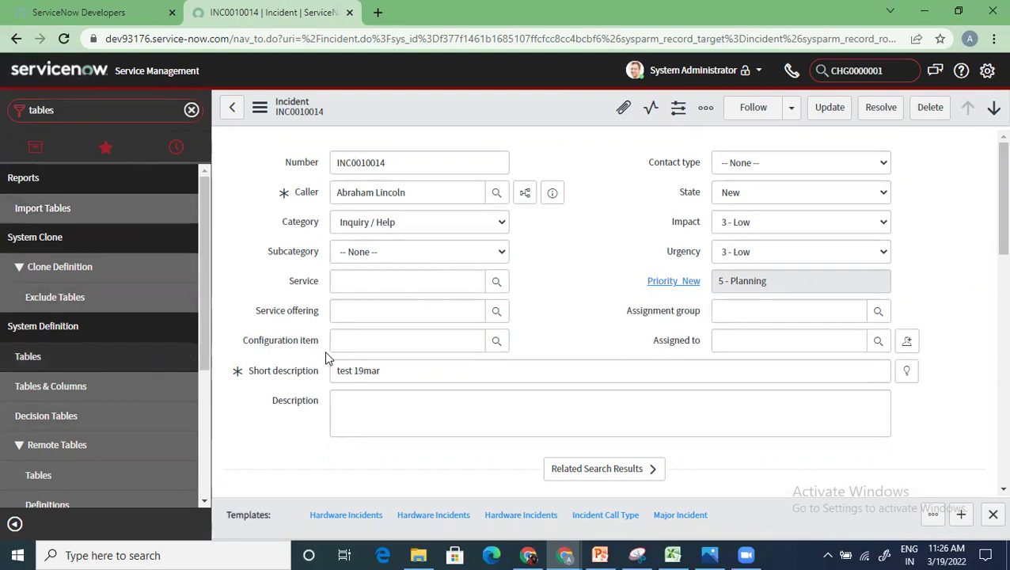
left_click(111, 358)
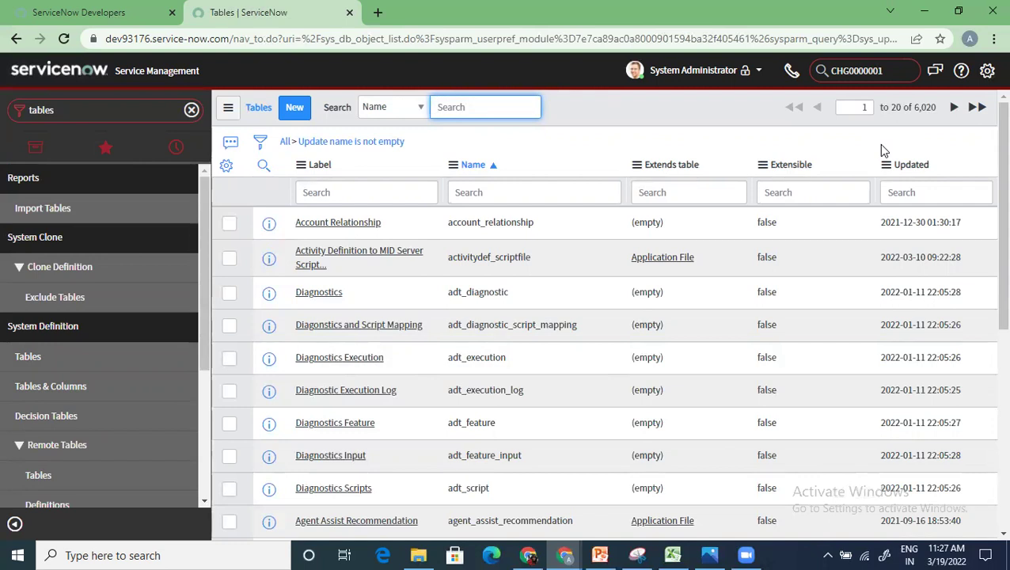
Step: Filter the Tables list to tables extending *task and highlight the change_request name
scroll(539, 320, "down", 3)
scroll(539, 320, "down", 1)
scroll(475, 322, "up", 5)
left_click(695, 199)
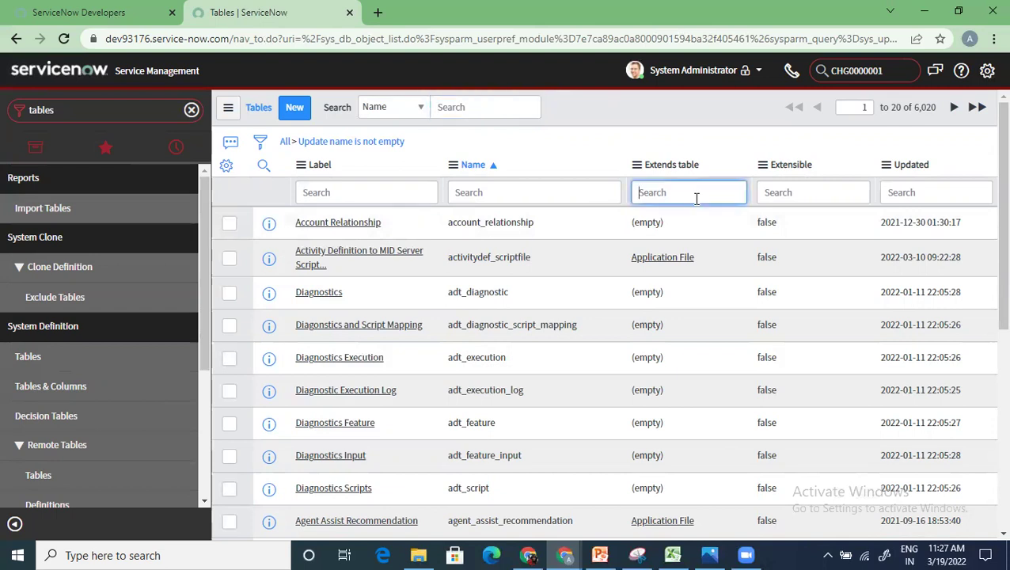
type("*task")
key("Return")
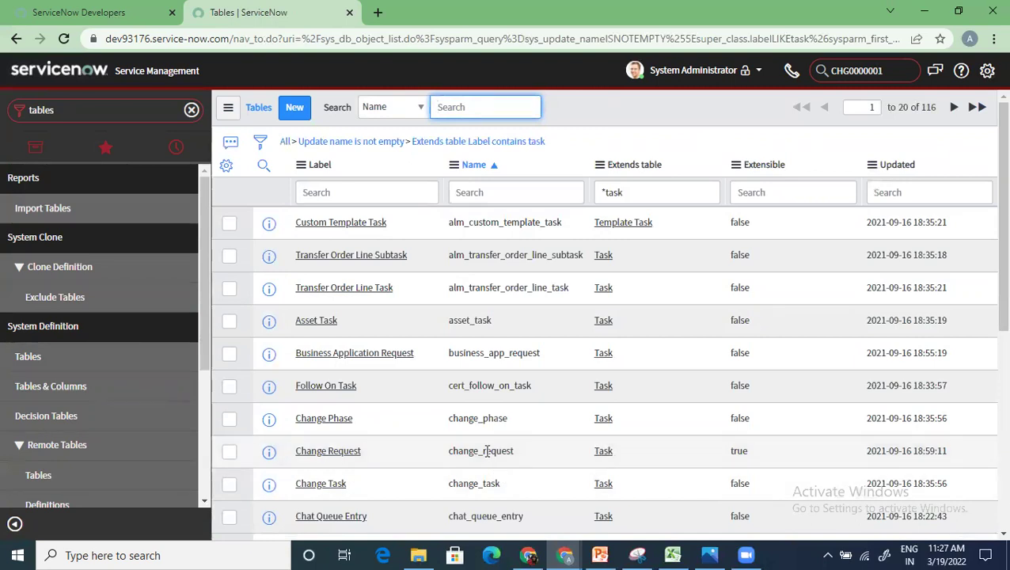
left_click_drag(516, 451, 433, 452)
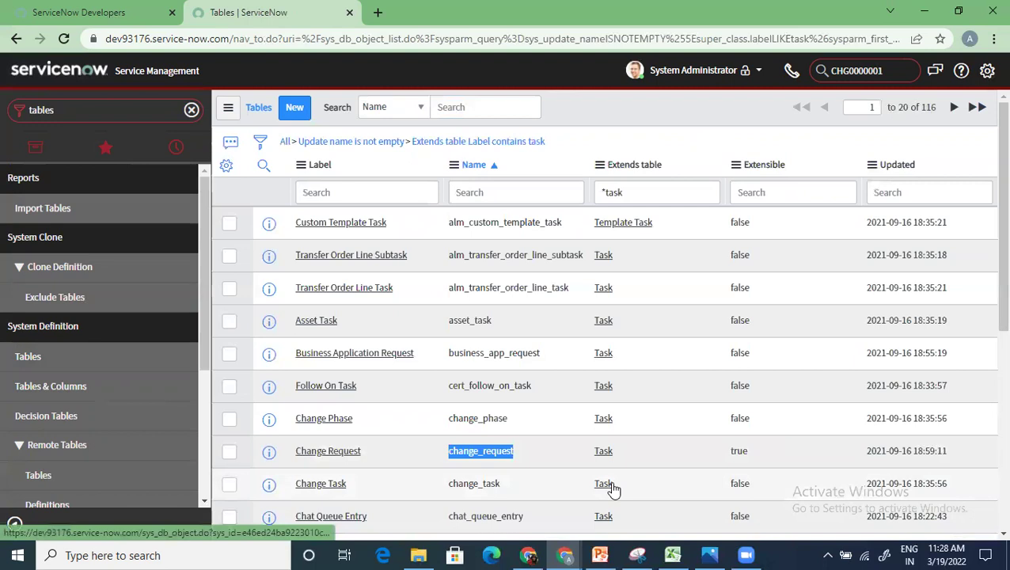
Step: Filter table names by *incident, then problem, then request, and start a new Table record
left_click(479, 191)
type("*incident")
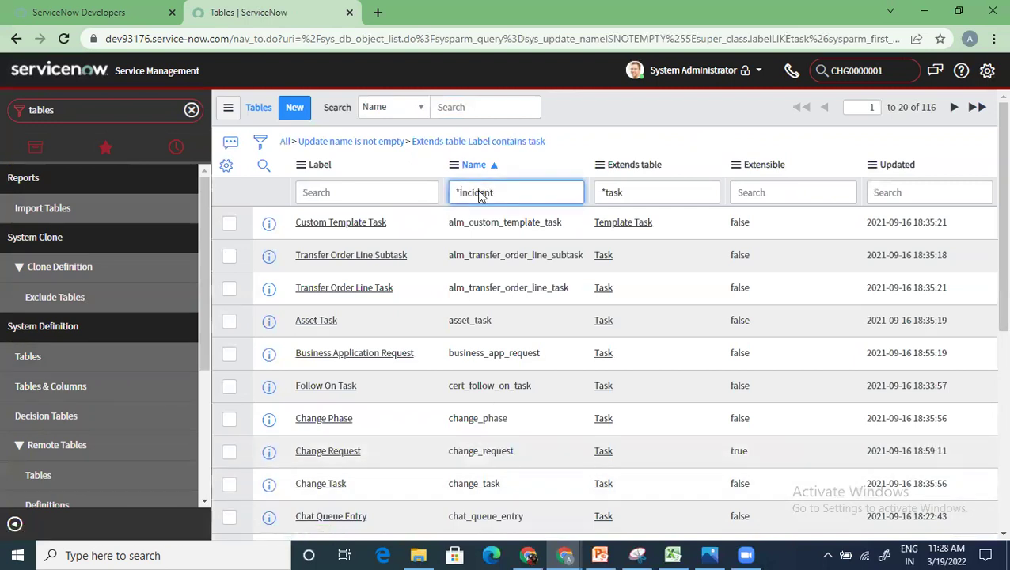
key("Return")
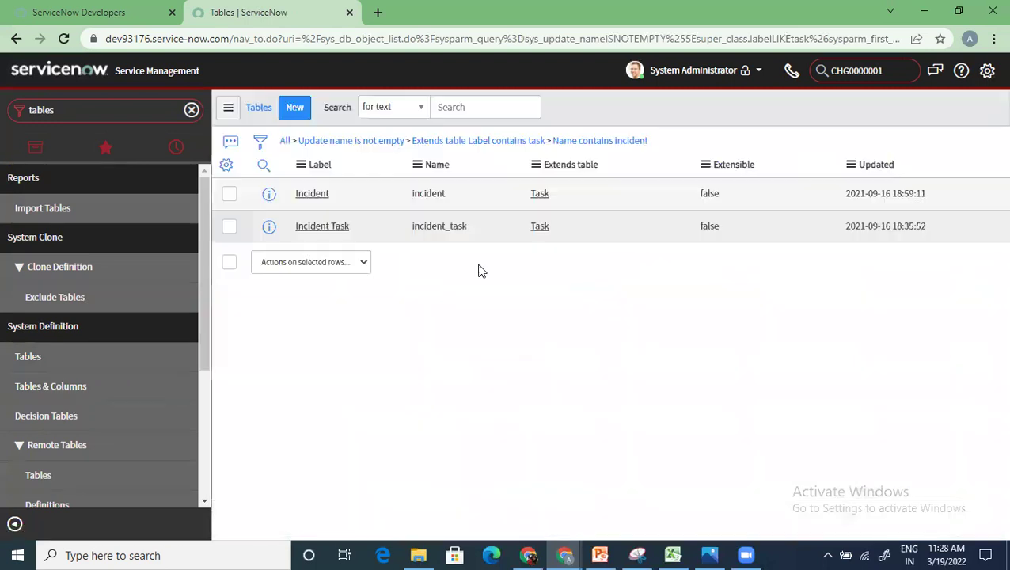
left_click(498, 186)
key("BackSpace")
key("BackSpace")
key("BackSpace")
key("BackSpace")
key("BackSpace")
key("BackSpace")
key("BackSpace")
key("BackSpace")
type("problem")
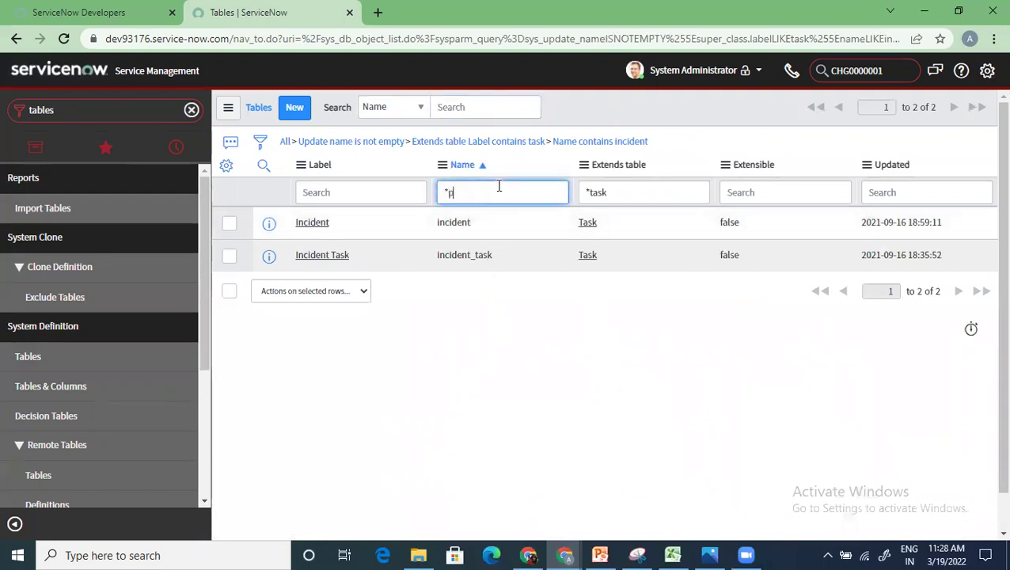
key("Return")
left_click(498, 186)
key("BackSpace")
key("BackSpace")
key("BackSpace")
key("BackSpace")
key("BackSpace")
key("BackSpace")
key("BackSpace")
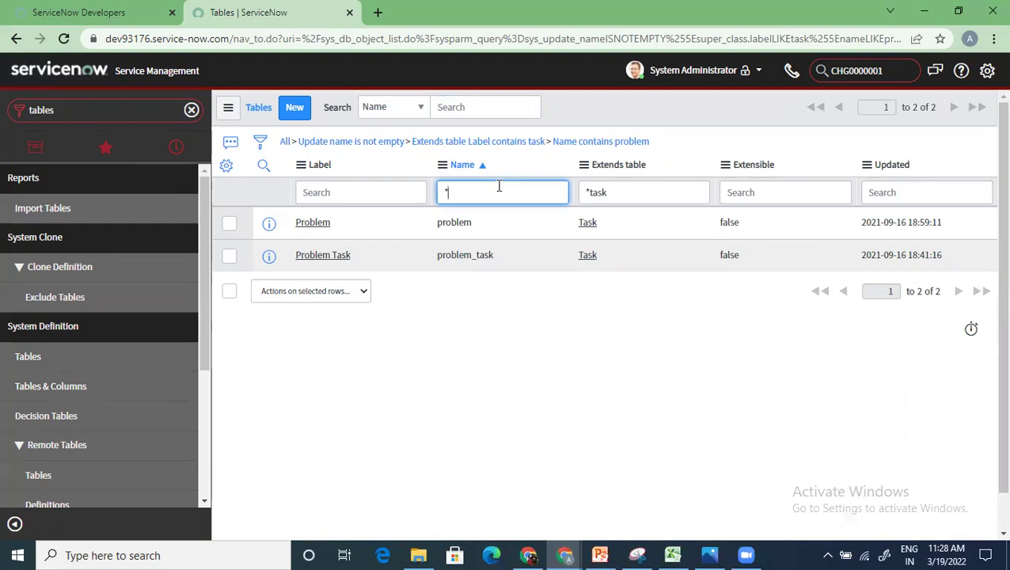
type("request")
key("Return")
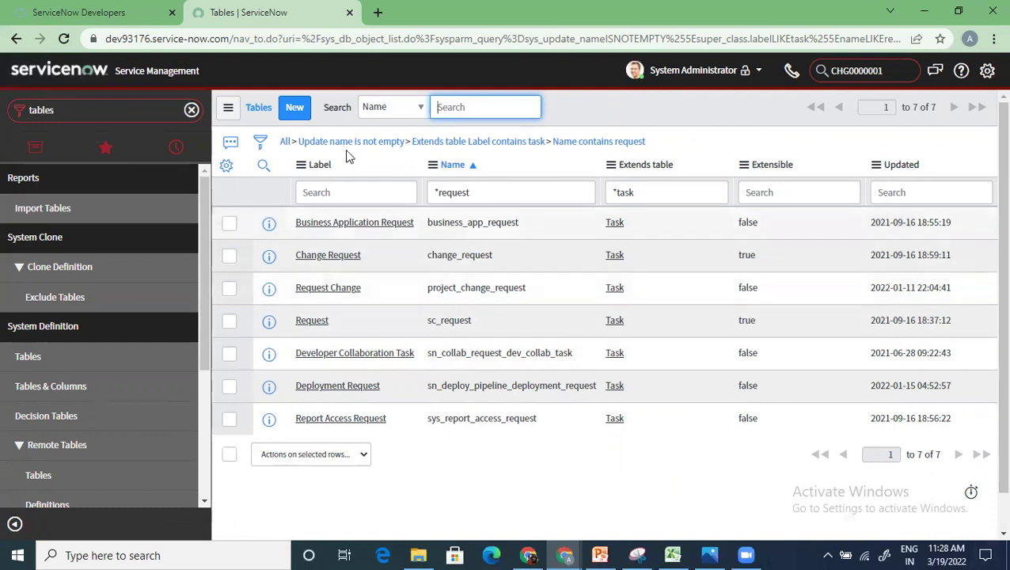
left_click(297, 108)
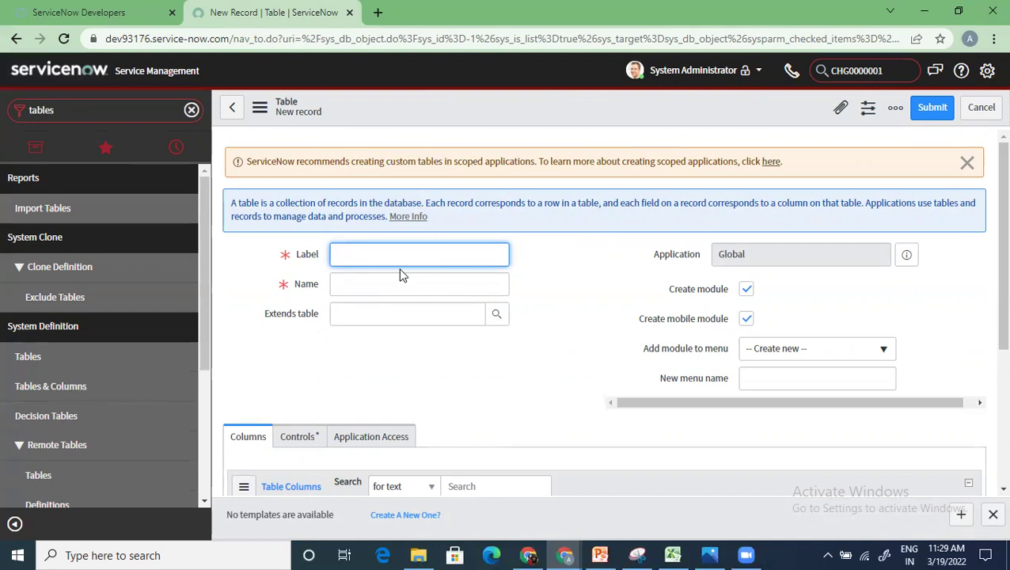
Step: Enter the table label 'training' so the name auto-fills to u_training, then select its u prefix
type("training")
left_click(396, 286)
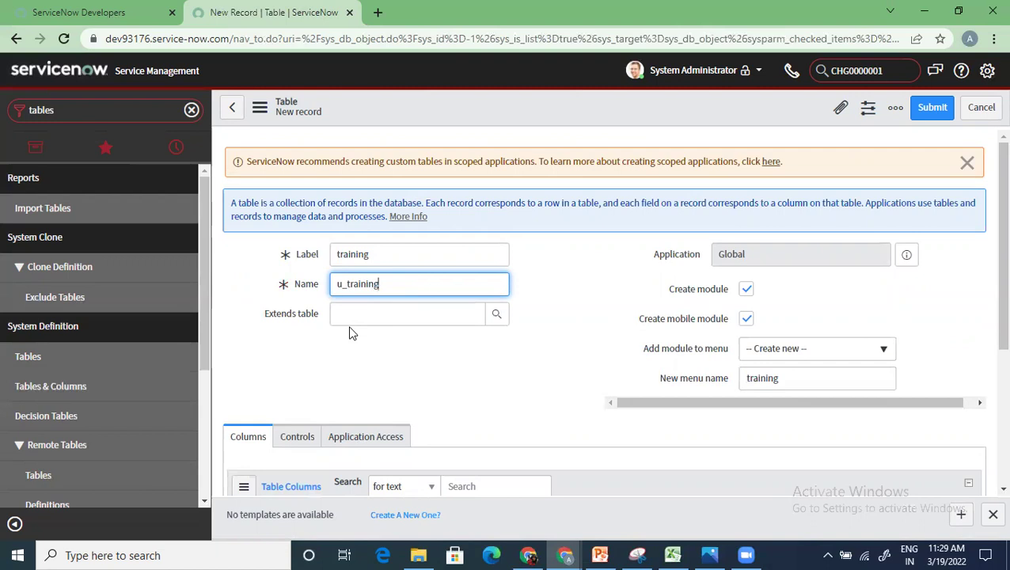
left_click_drag(345, 285, 325, 284)
left_click(782, 353)
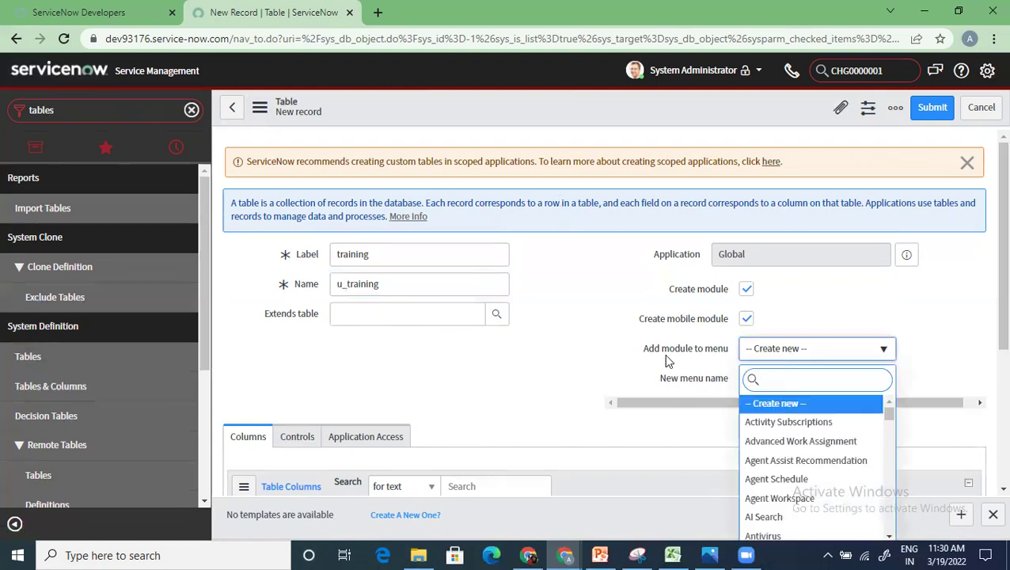
scroll(829, 474, "down", 1)
scroll(829, 474, "down", 3)
scroll(827, 478, "down", 3)
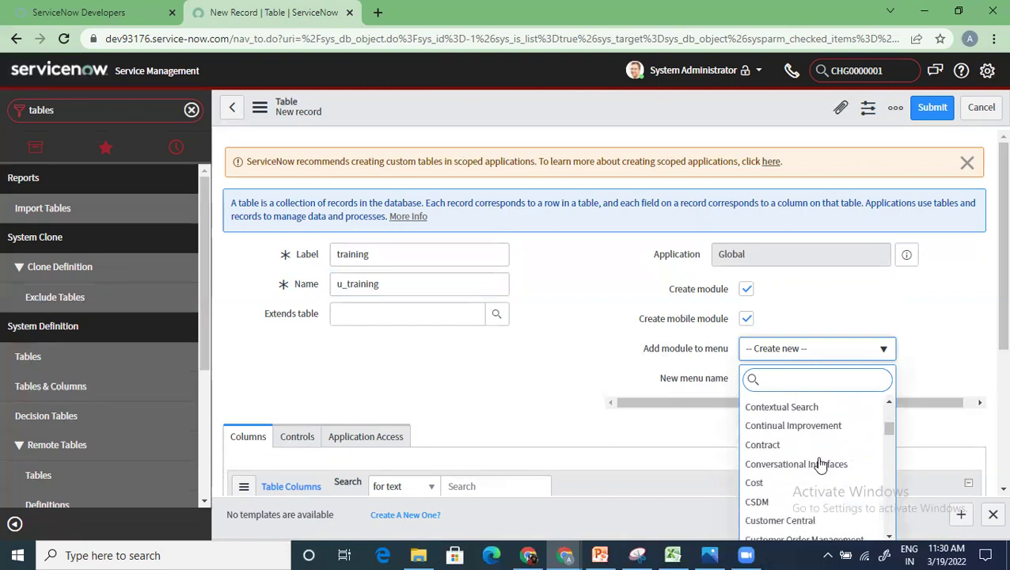
left_click(623, 375)
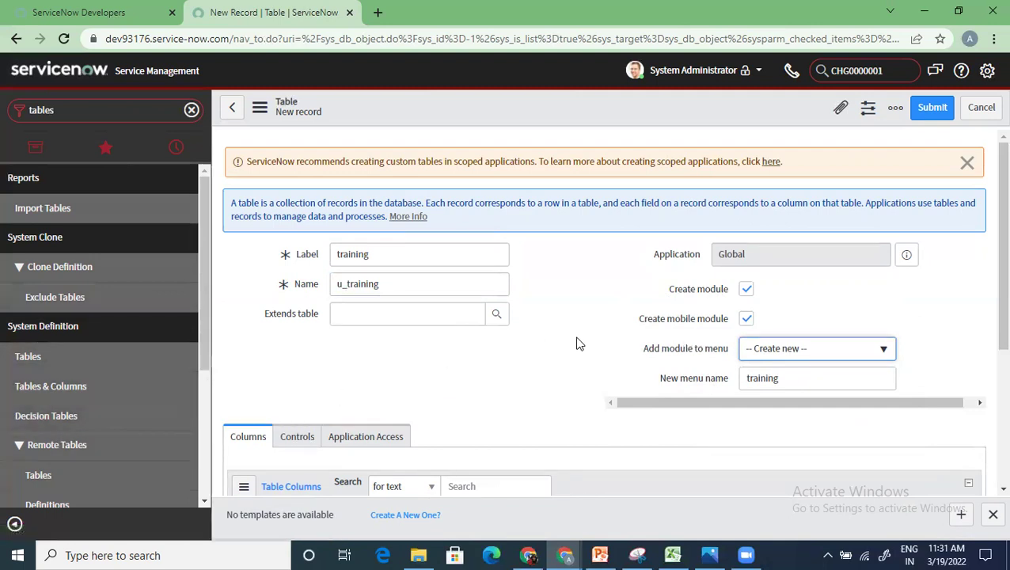
scroll(554, 356, "down", 3)
scroll(532, 383, "up", 2)
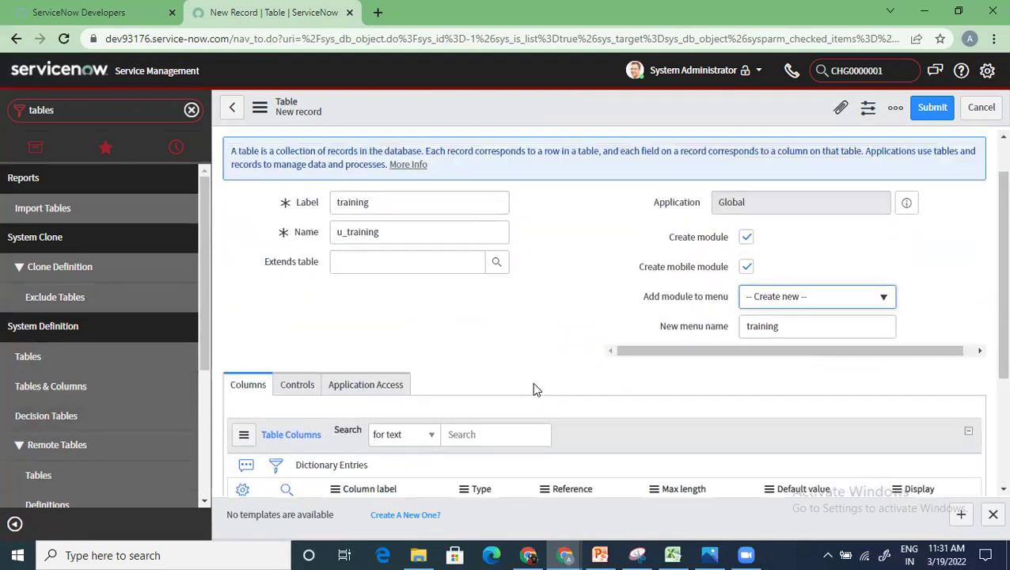
scroll(533, 388, "up", 2)
scroll(261, 420, "down", 3)
scroll(301, 357, "up", 2)
scroll(287, 410, "down", 2)
scroll(248, 410, "up", 2)
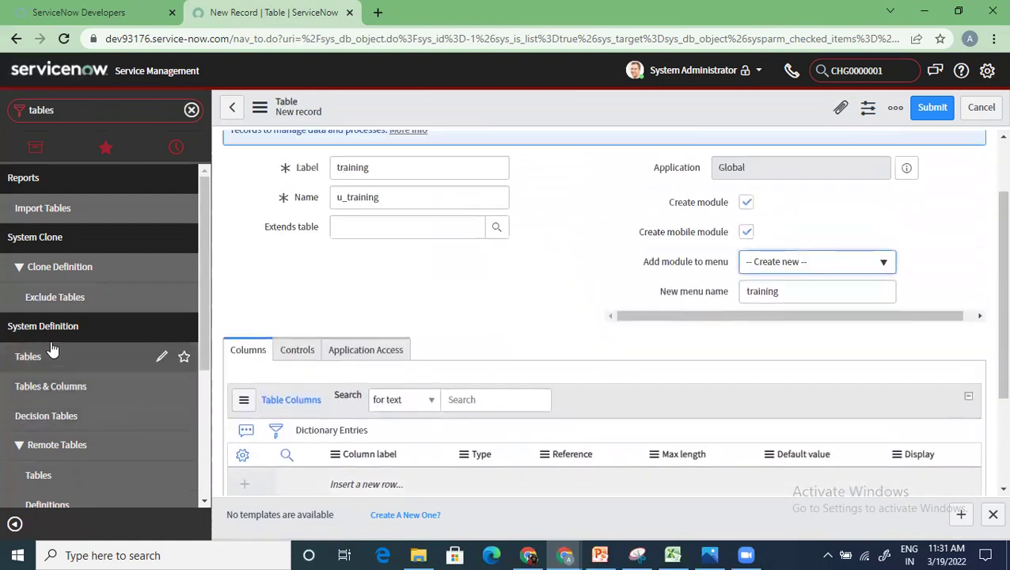
Step: Discard the unsaved training table and filter the tables list by name *incident
left_click(55, 356)
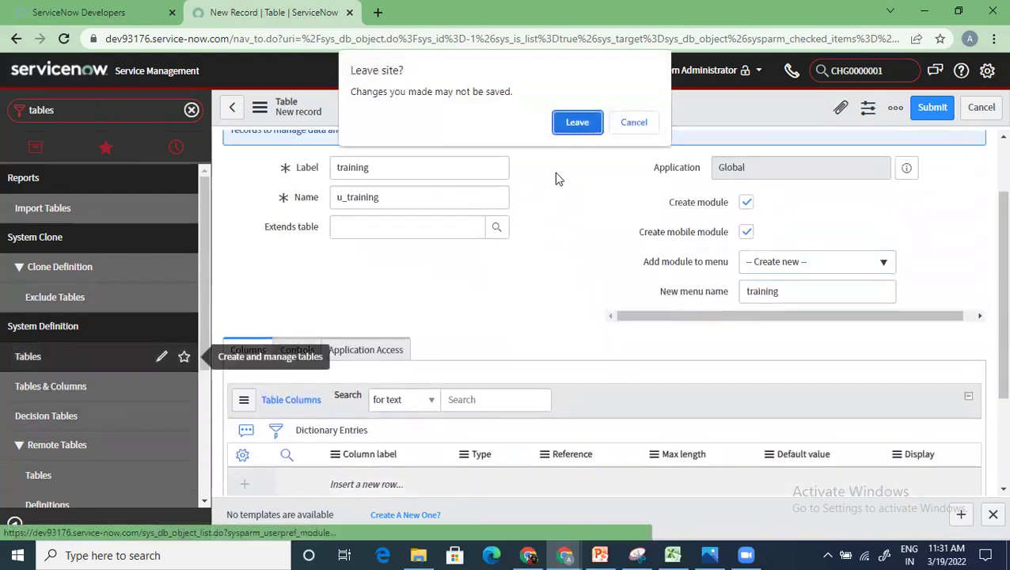
left_click(580, 125)
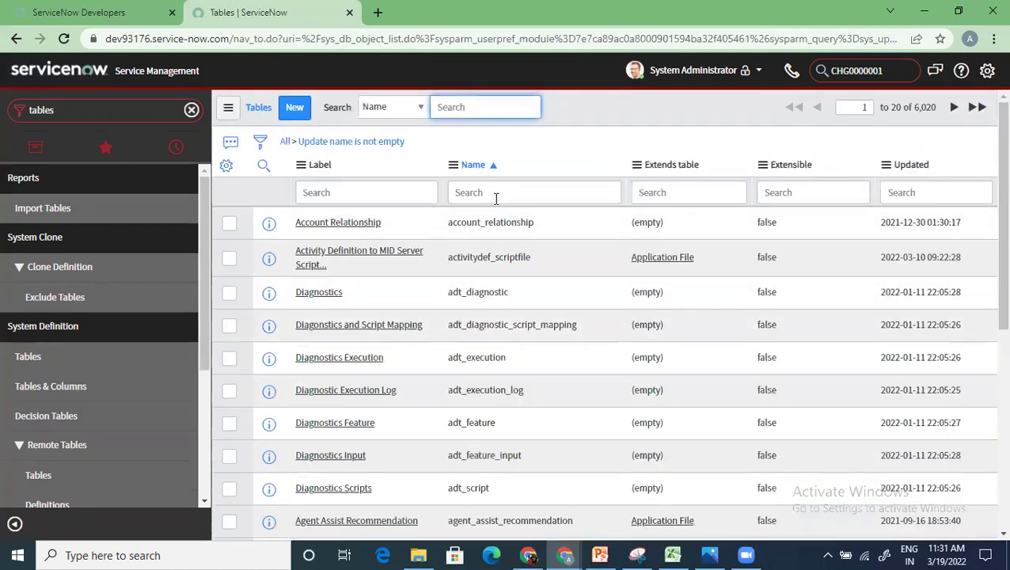
left_click(477, 193)
type("*incident")
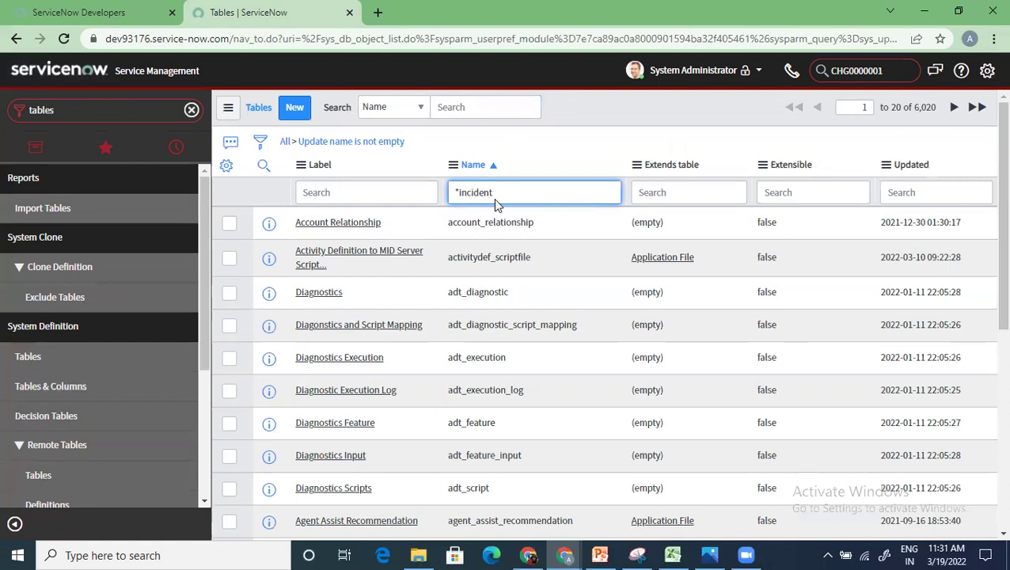
key("Return")
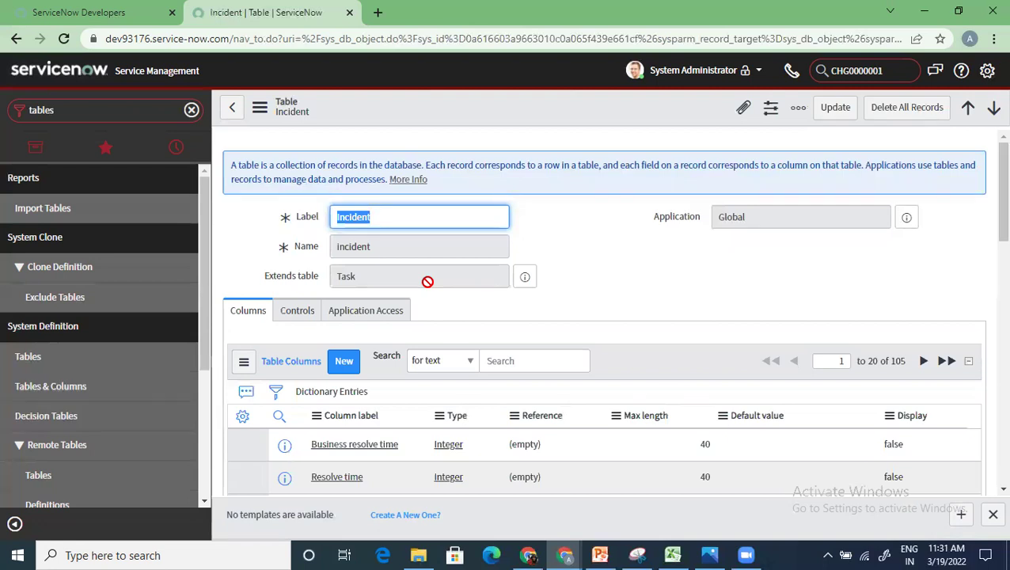
Step: Browse the Incident table's columns, then show its Controls settings
scroll(418, 426, "down", 1)
scroll(417, 425, "down", 3)
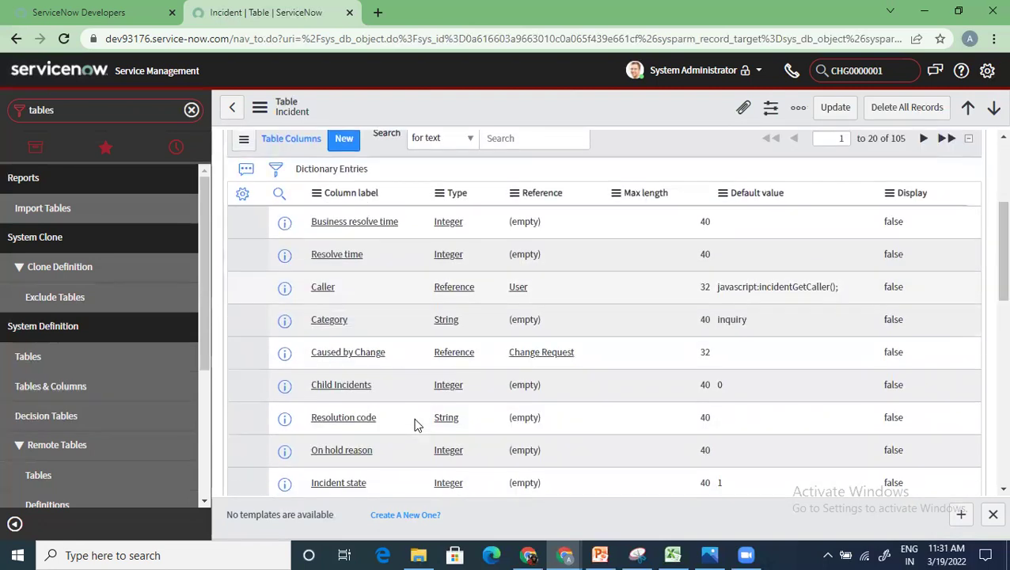
scroll(417, 425, "down", 4)
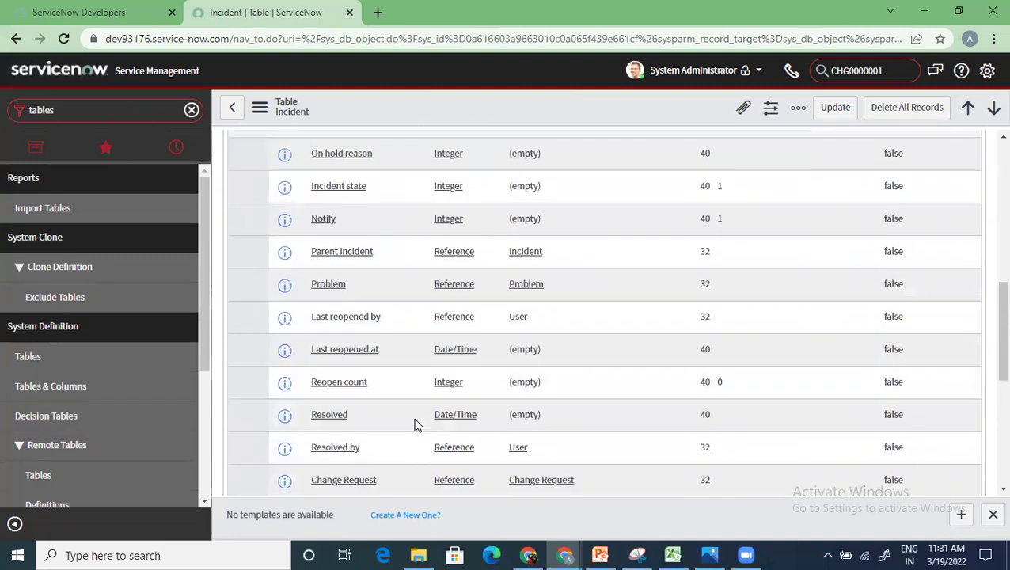
scroll(417, 426, "down", 3)
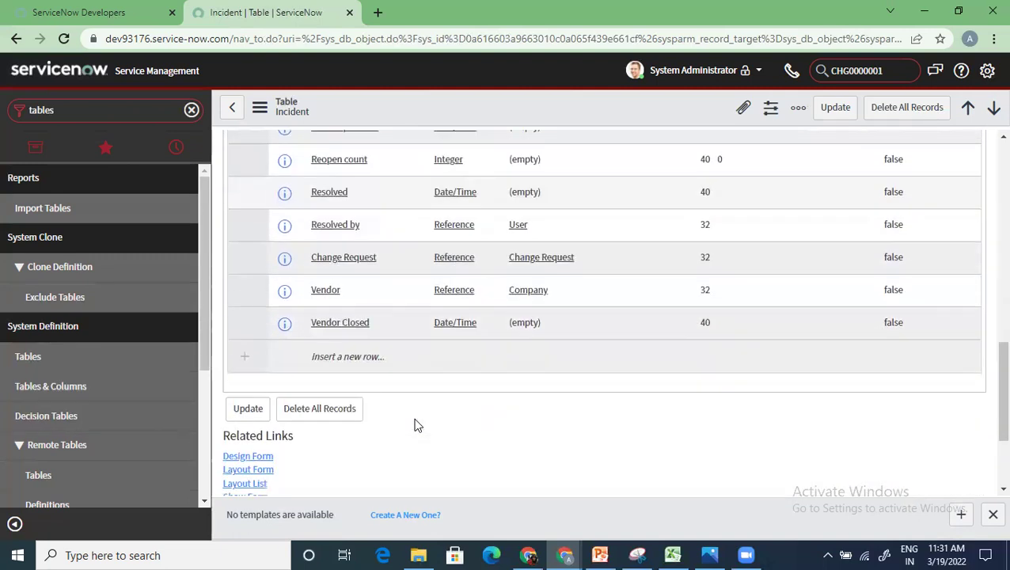
scroll(417, 425, "up", 10)
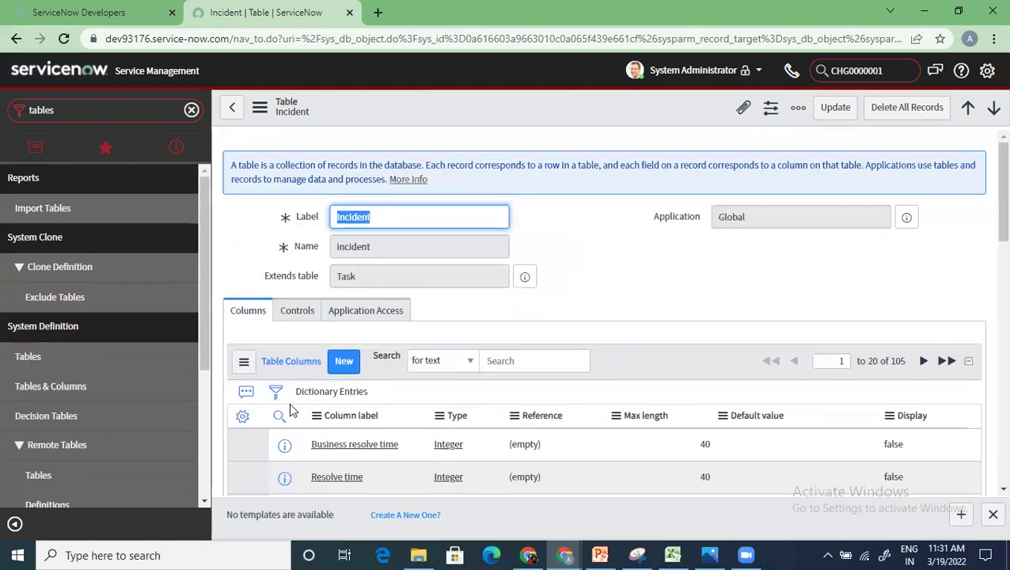
scroll(333, 440, "down", 2)
scroll(333, 440, "up", 2)
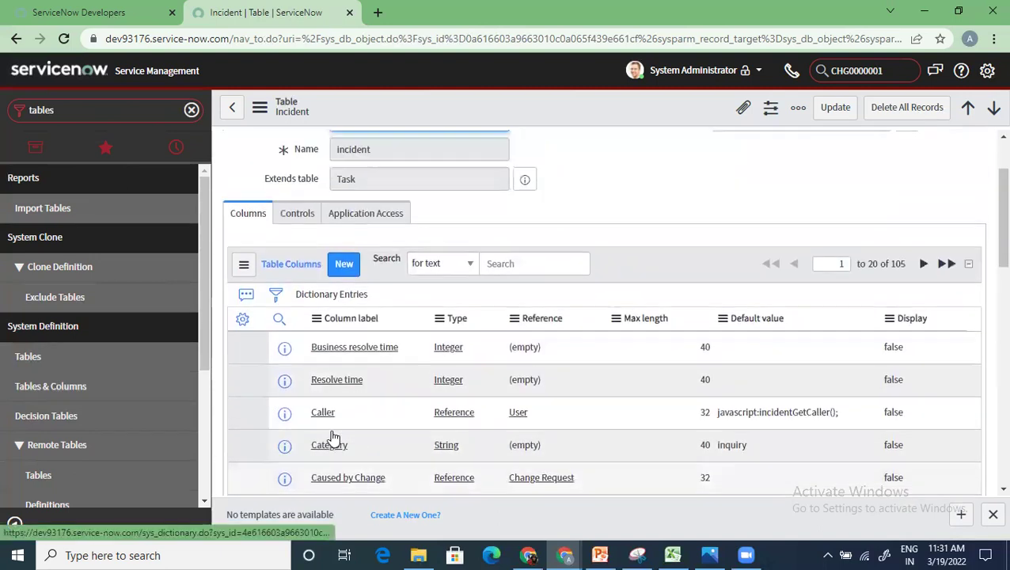
left_click(307, 316)
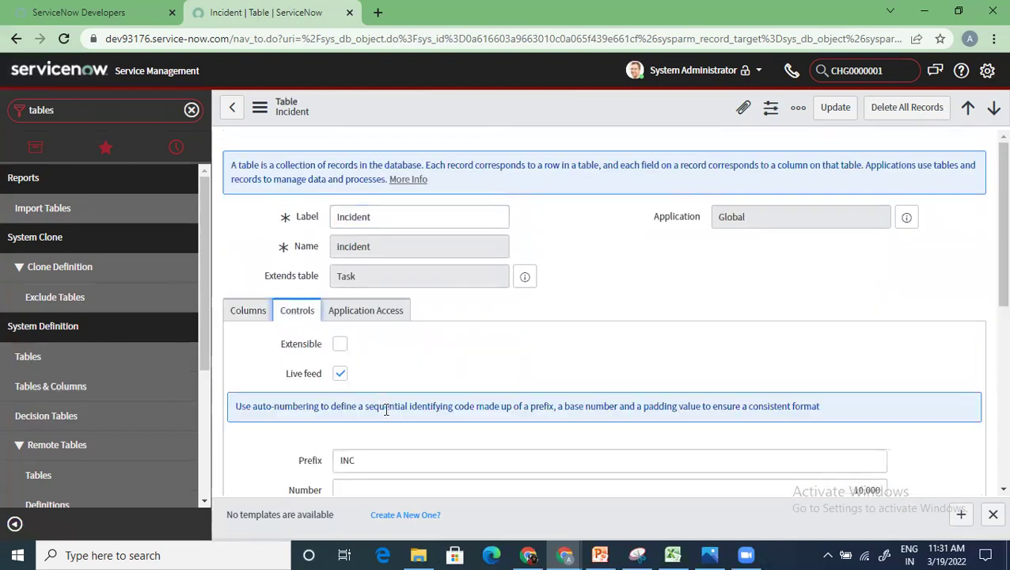
Step: Review the INC prefix and 7-digit numbering, then load the Incident table's related lists
scroll(385, 411, "down", 3)
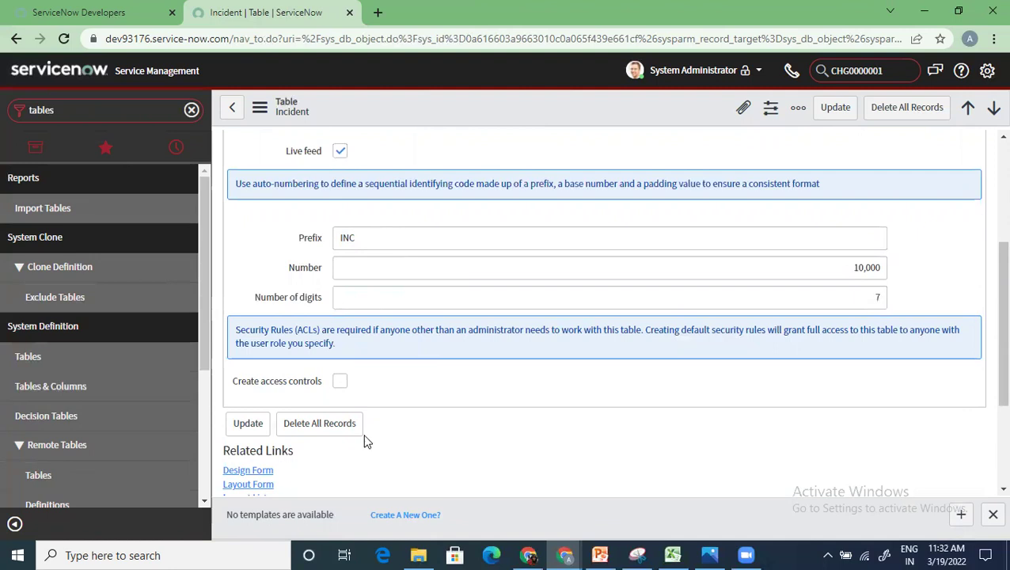
scroll(364, 441, "down", 2)
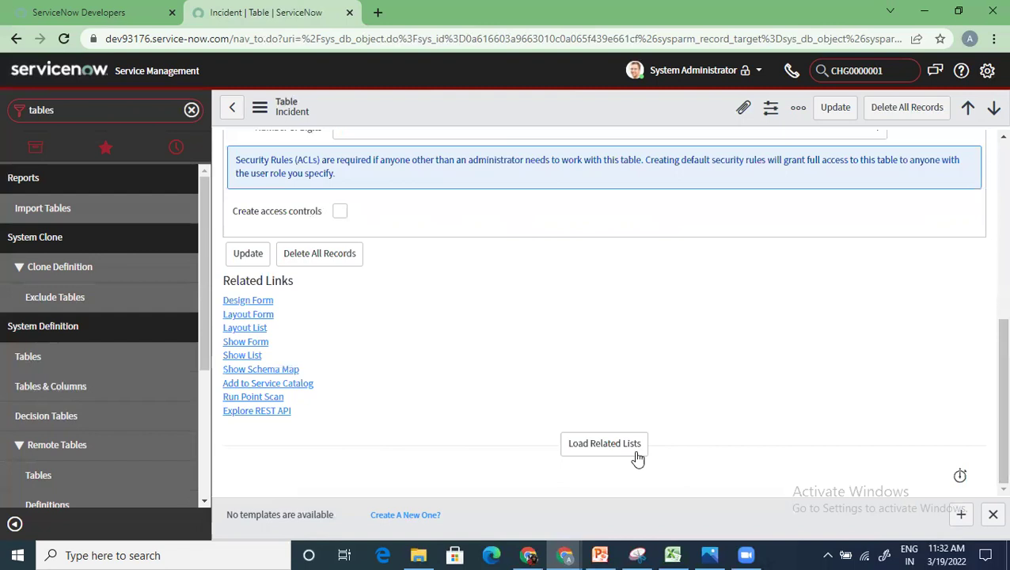
left_click(637, 455)
scroll(325, 405, "up", 5)
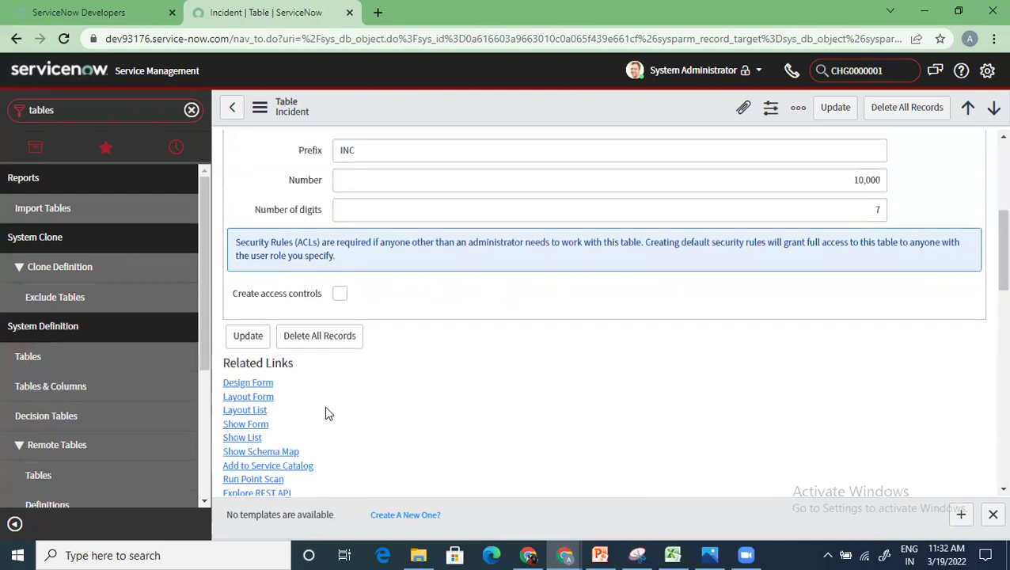
Step: On Application Access, keep the Incident table accessible from All application scopes
left_click(380, 311)
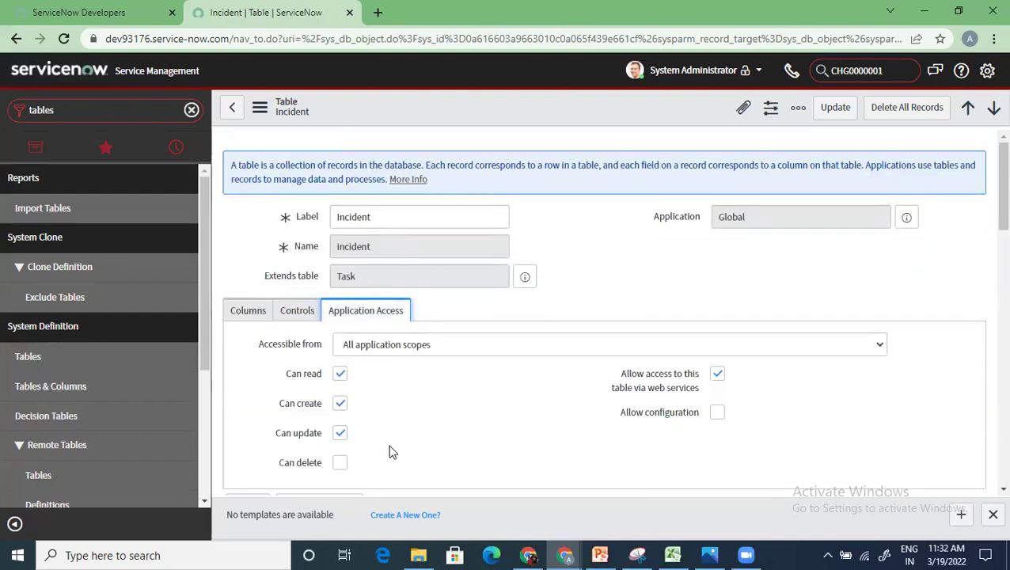
scroll(388, 451, "down", 1)
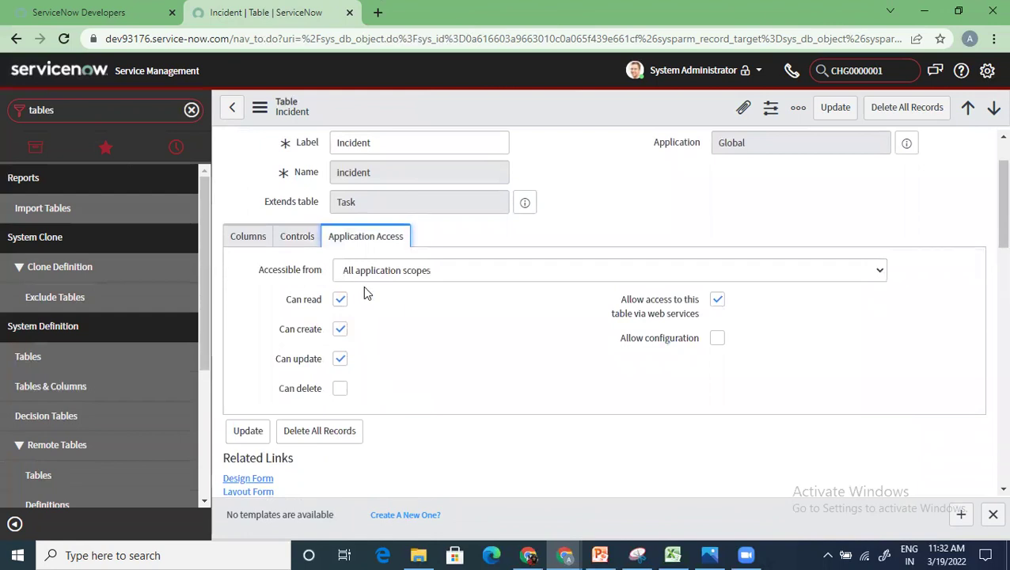
left_click(510, 275)
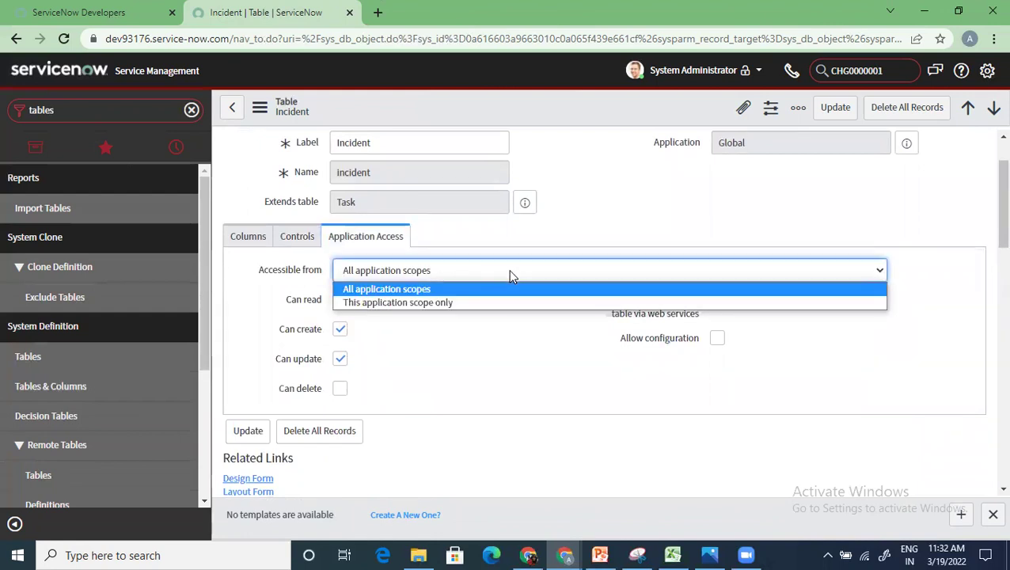
left_click(477, 373)
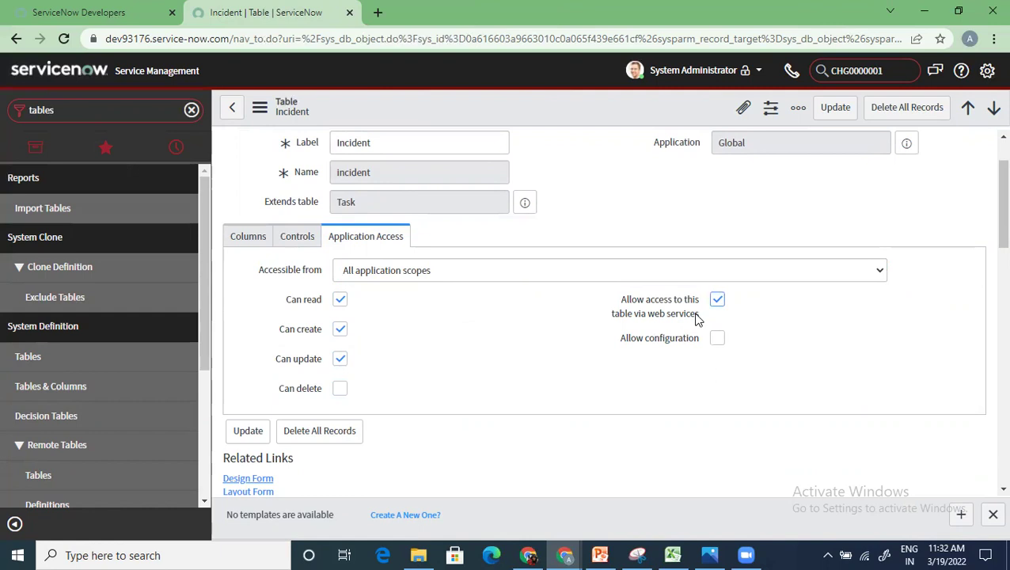
mouse_move(699, 318)
Step: Return to the form top and browse the 105 Table Columns, including Caller, Category and Resolve time
scroll(322, 349, "down", 6)
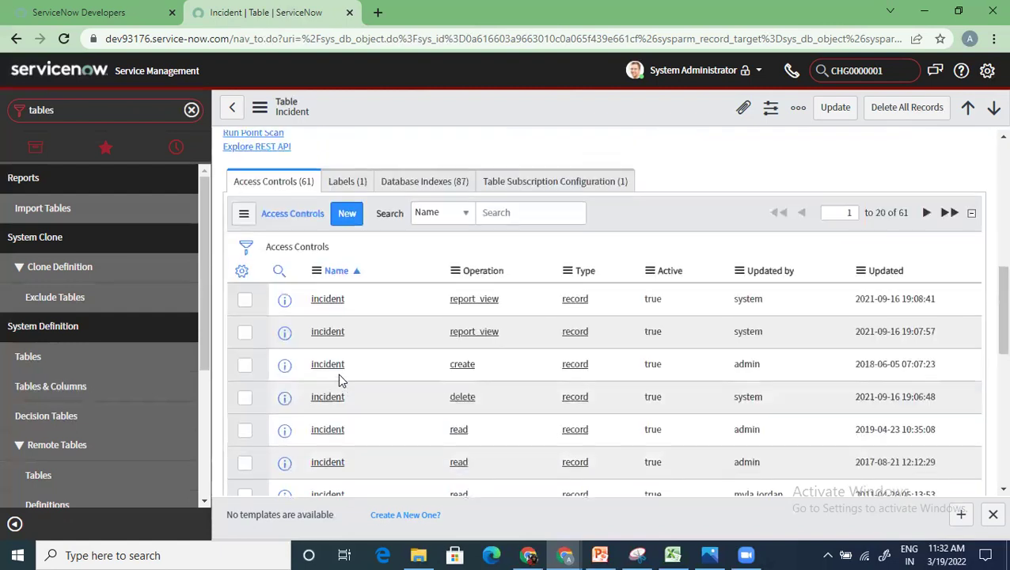
scroll(340, 378, "up", 1)
scroll(339, 378, "up", 2)
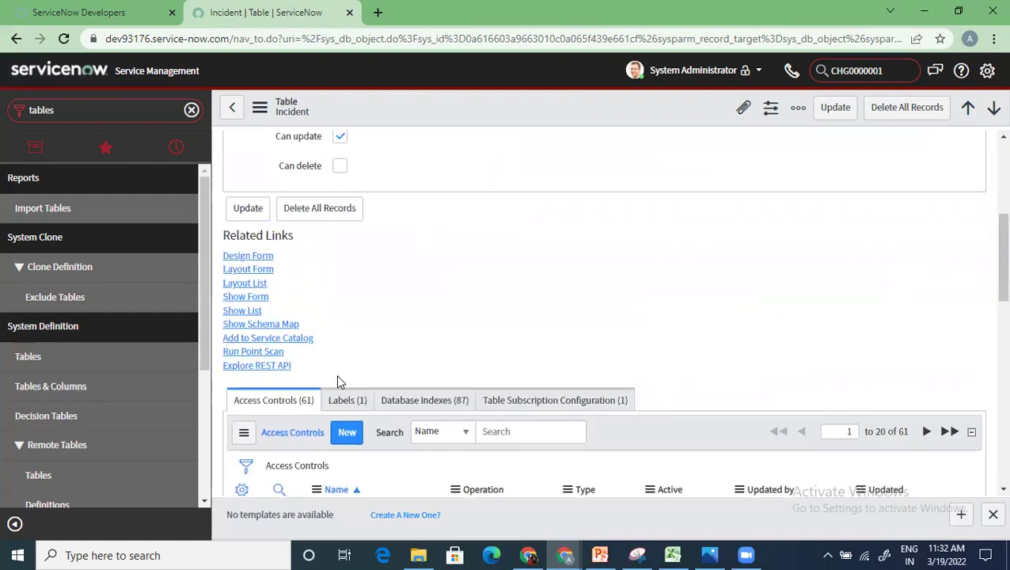
scroll(338, 379, "up", 4)
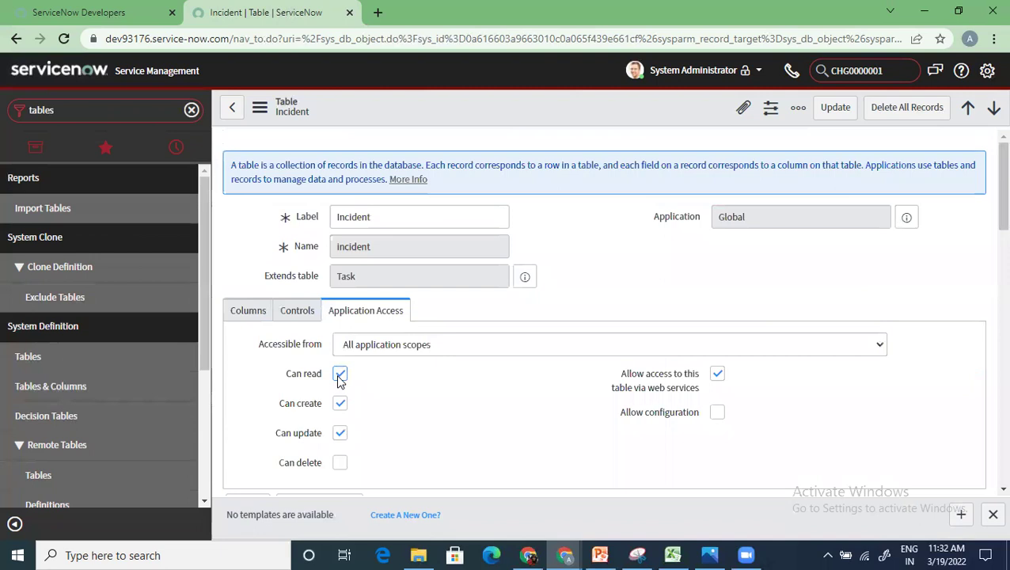
left_click(242, 315)
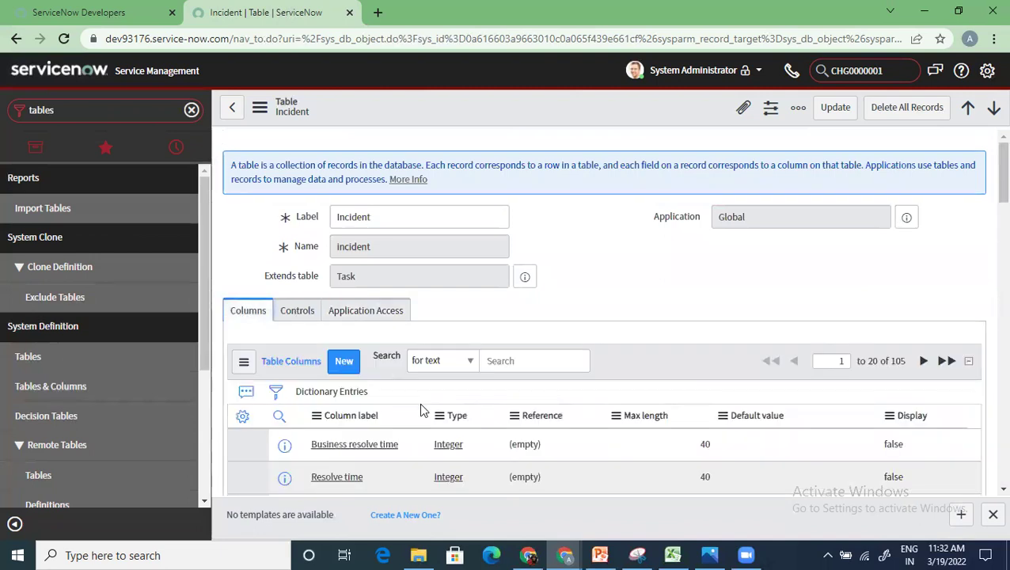
scroll(349, 399, "down", 3)
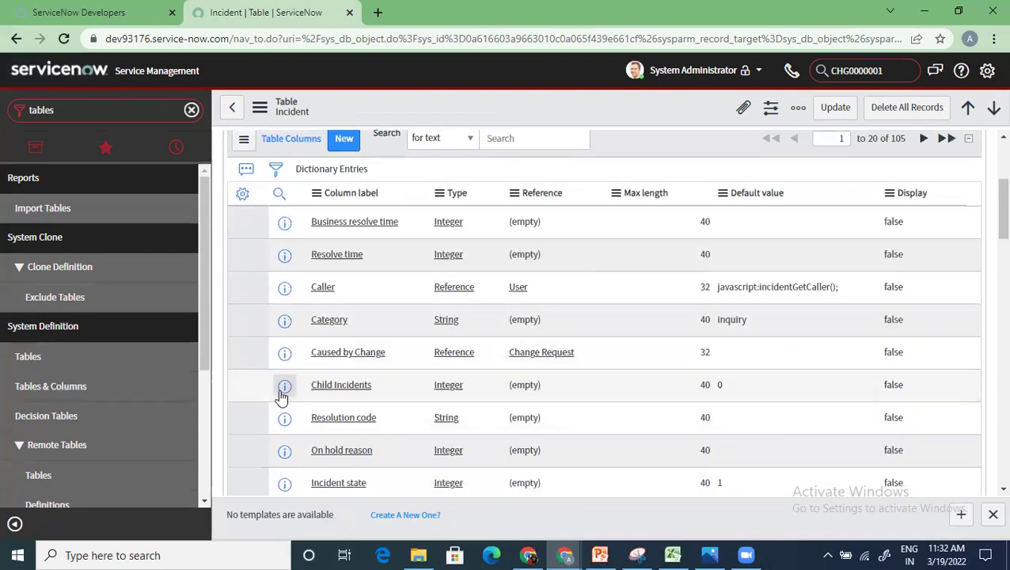
scroll(356, 388, "down", 2)
scroll(348, 380, "up", 3)
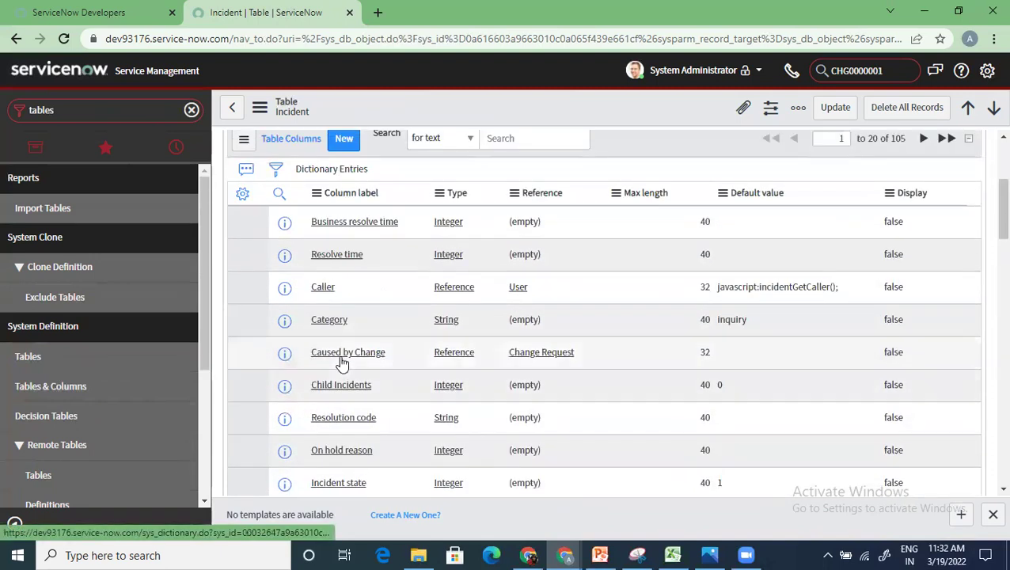
scroll(342, 352, "up", 1)
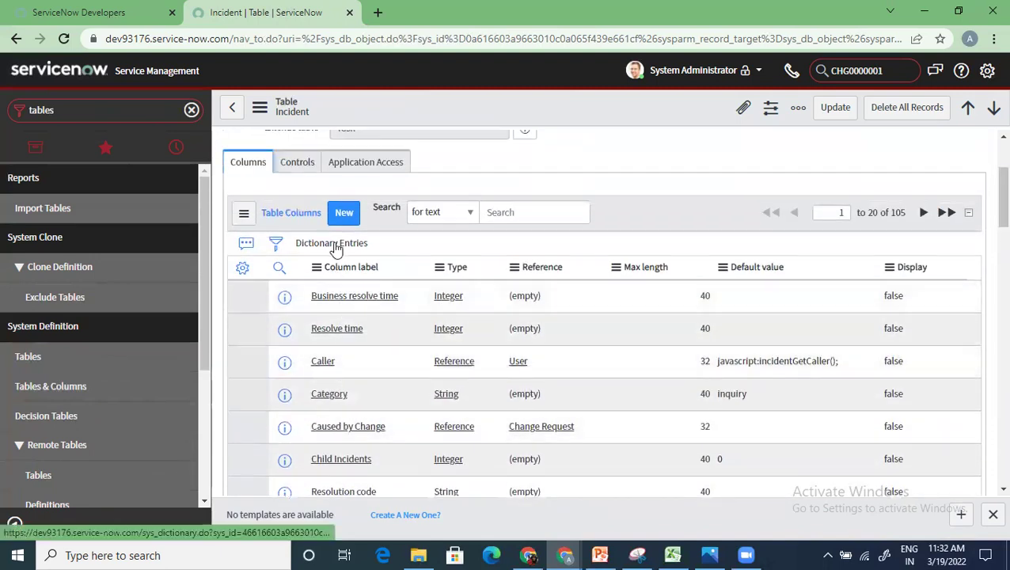
scroll(411, 467, "up", 2)
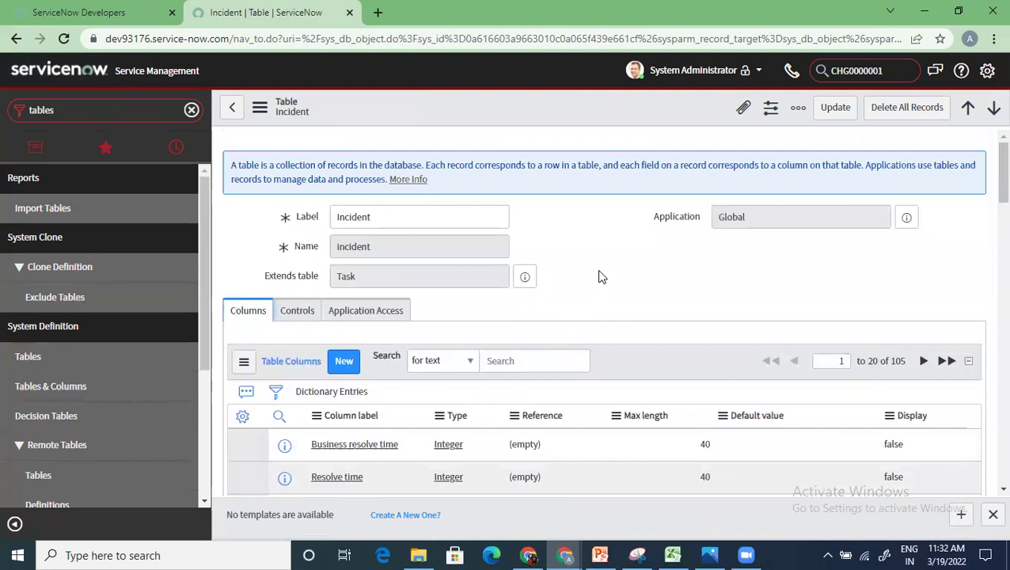
Step: Preview the parent Task table from Extends table and open its record in a new tab
left_click(528, 277)
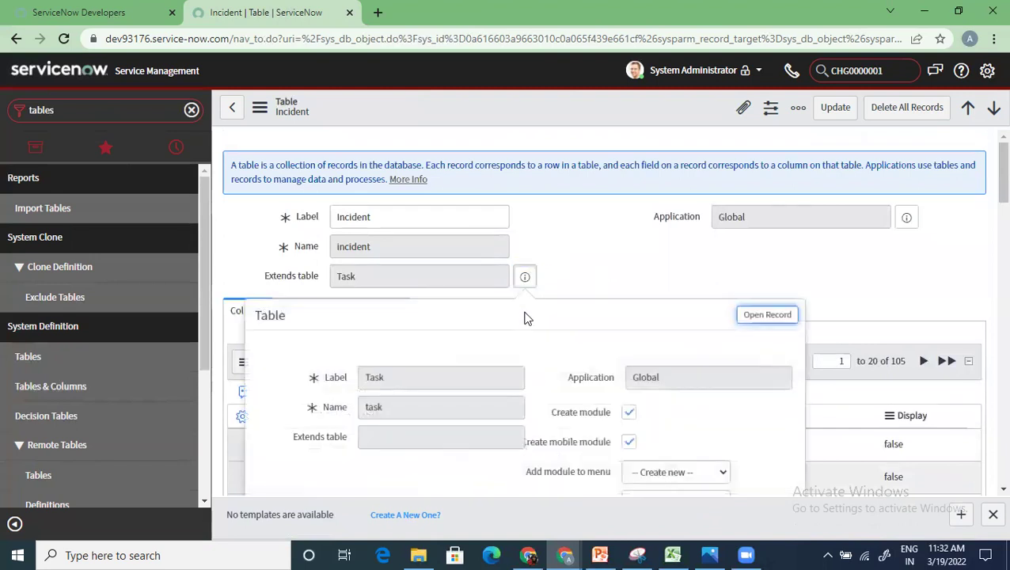
left_click(684, 256)
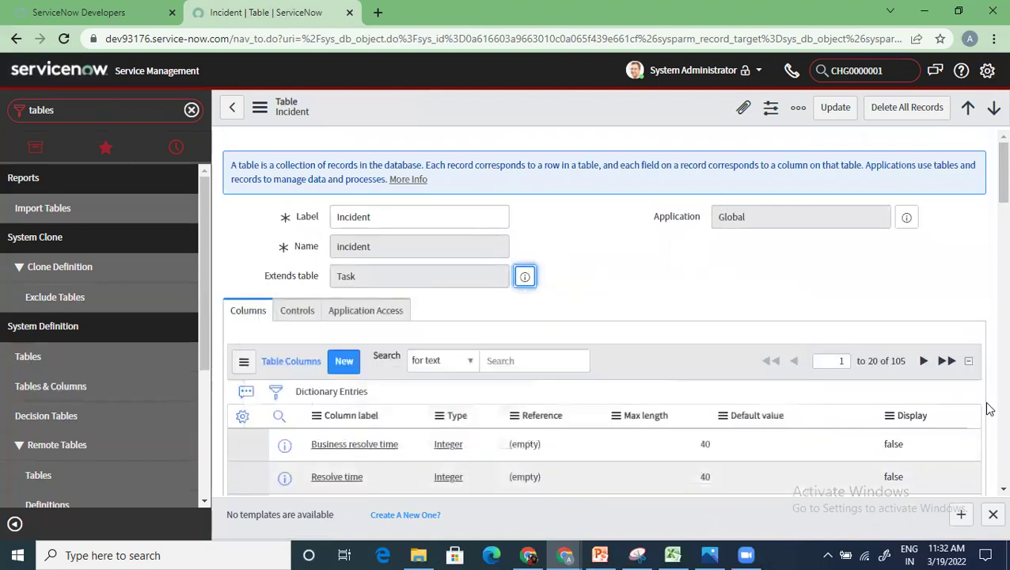
left_click(526, 278)
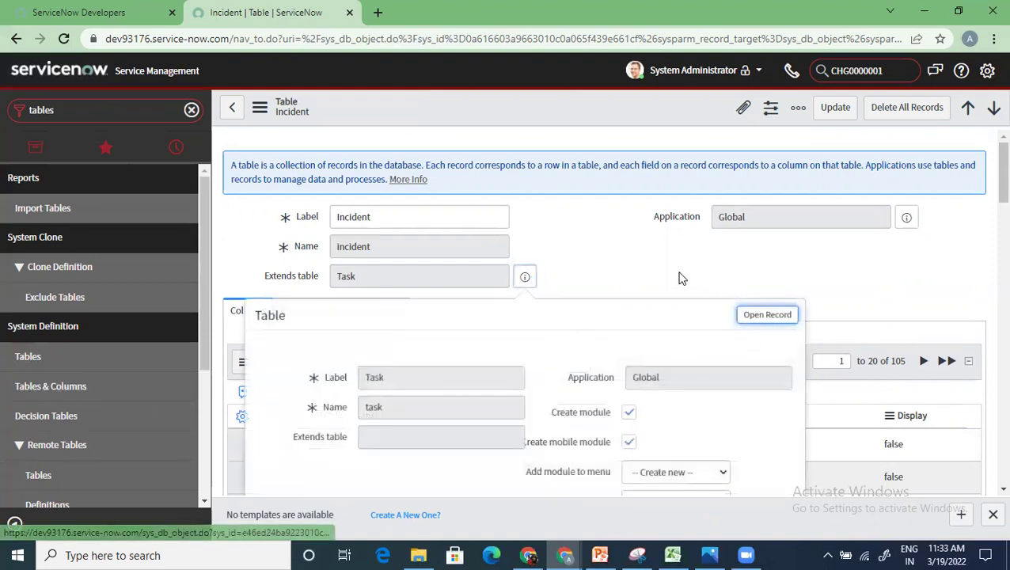
left_click(757, 317, "ctrl")
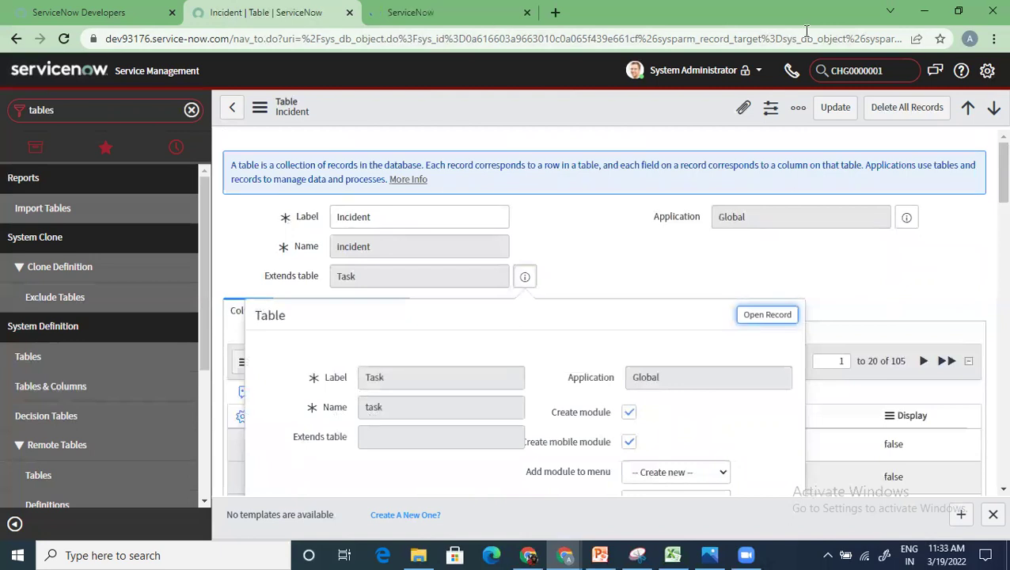
Step: Look over the Task table record with its 75 columns, then go back to the Incident table
left_click(959, 11)
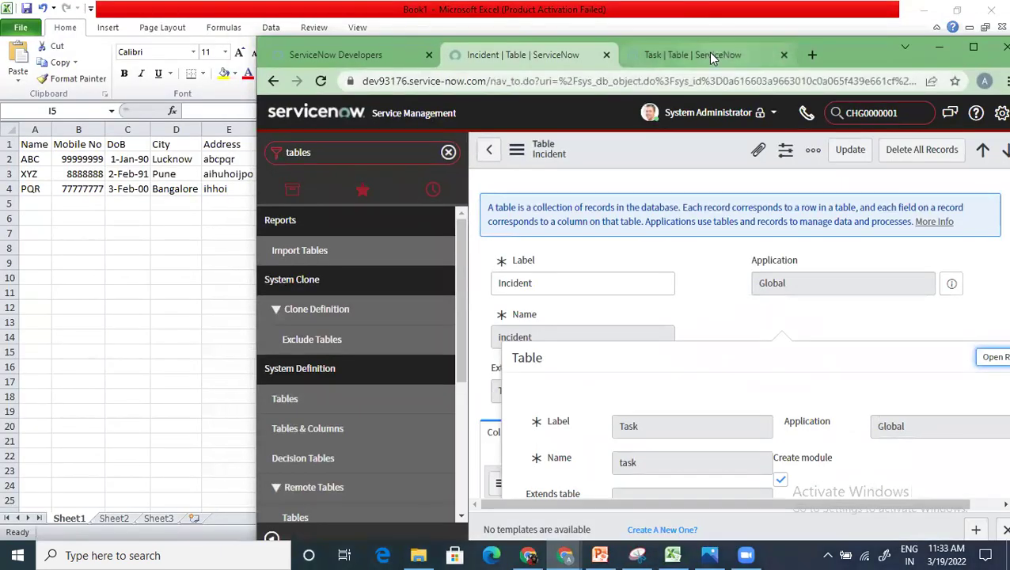
left_click(708, 54)
left_click(974, 50)
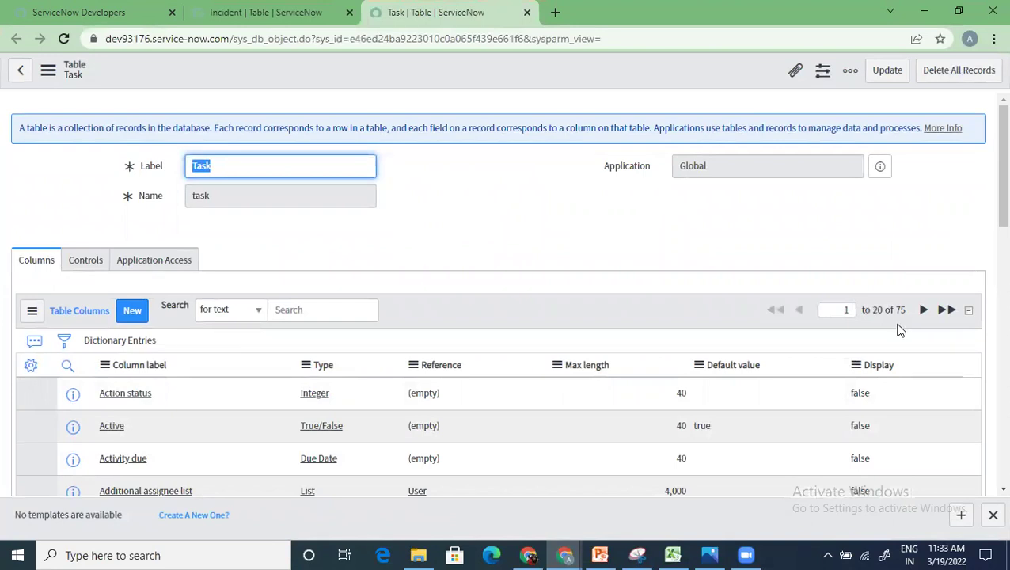
scroll(879, 345, "down", 3)
scroll(838, 342, "up", 3)
left_click(316, 27)
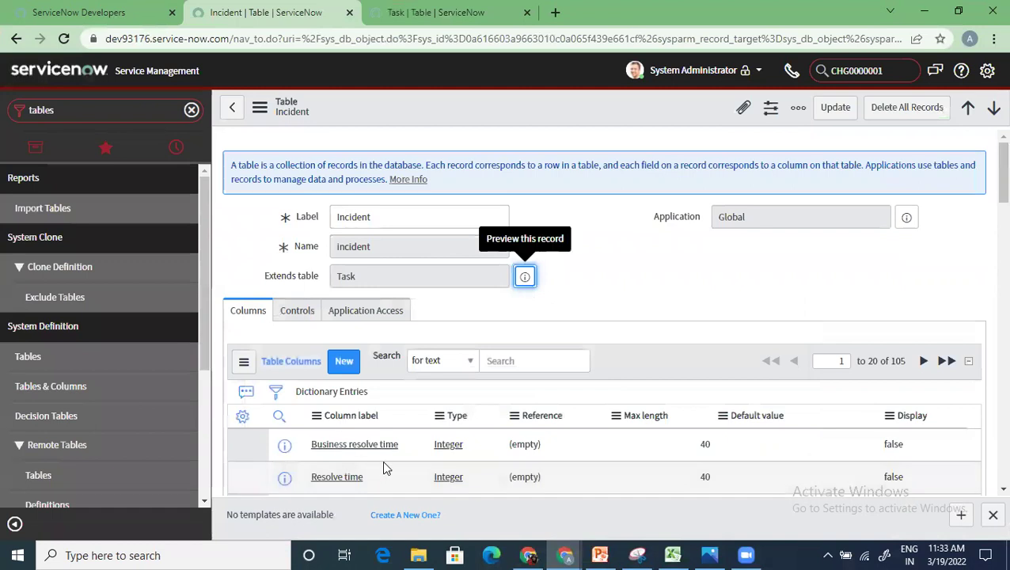
scroll(419, 425, "down", 2)
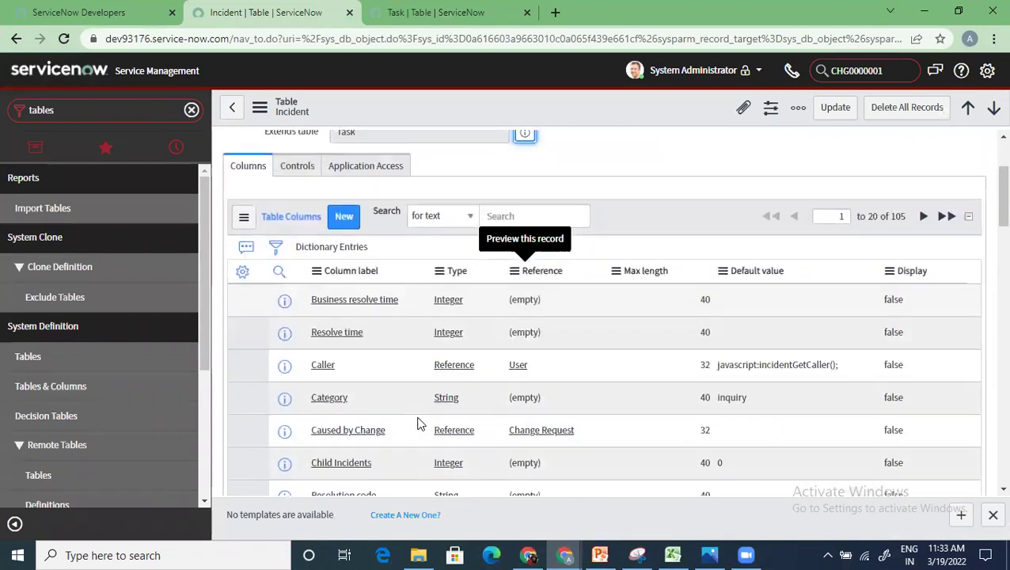
scroll(350, 377, "up", 2)
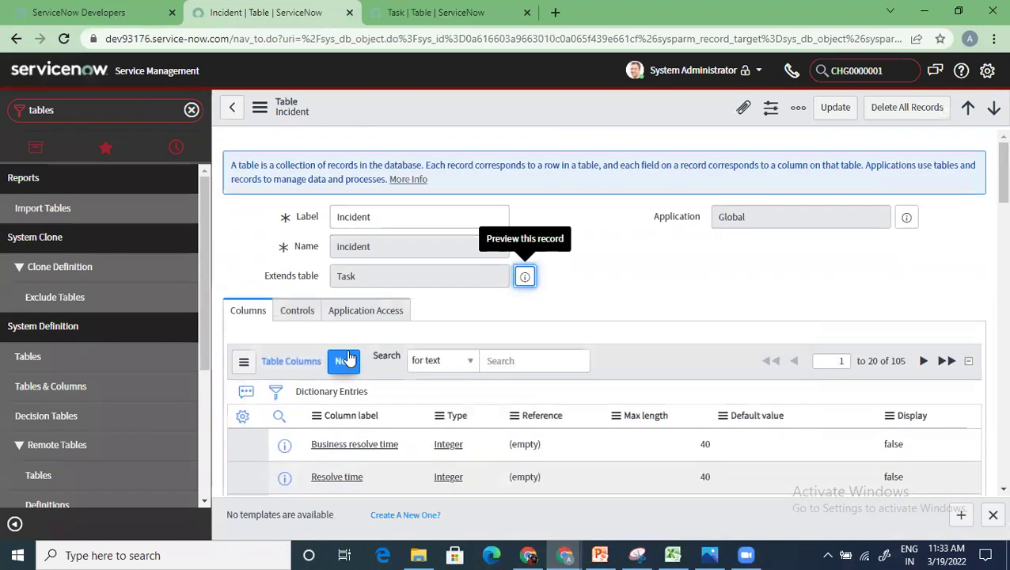
Step: Open a blank new column entry for the Incident table, then bring the Excel workbook forward
left_click(348, 361)
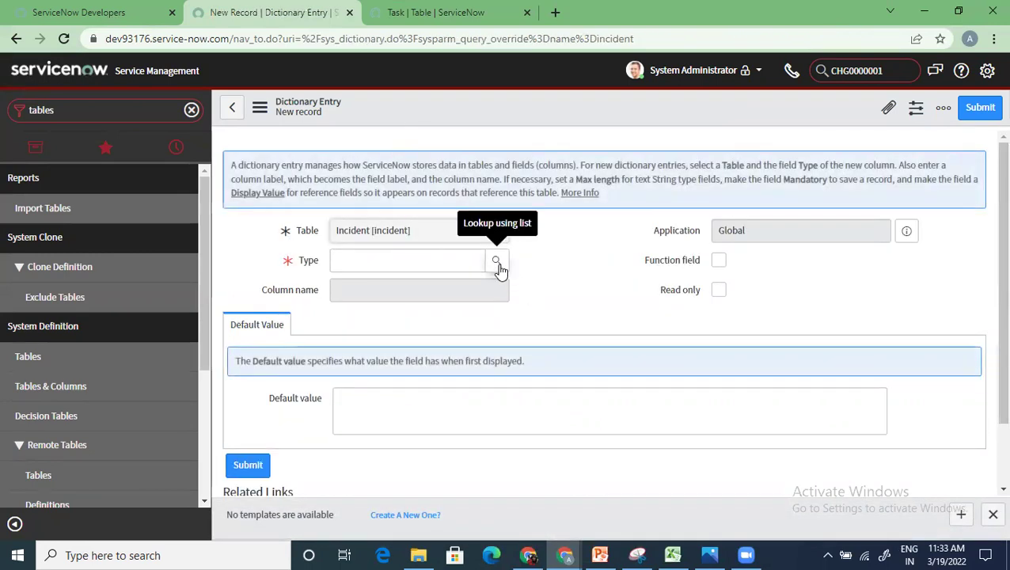
left_click(673, 554)
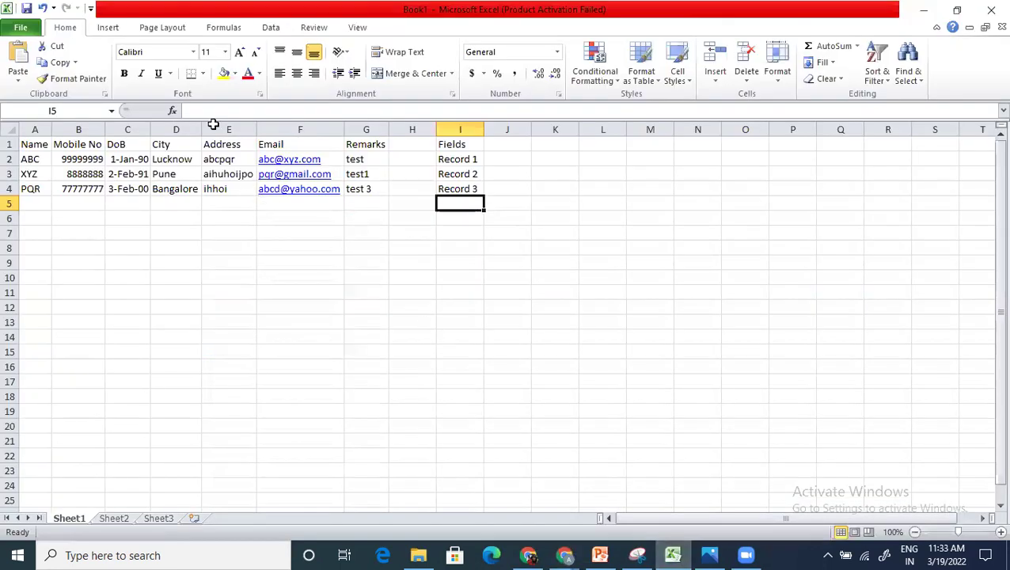
Step: Check the headers and step through the sample records' Name and Mobile No columns
left_click(236, 145)
left_click(222, 236)
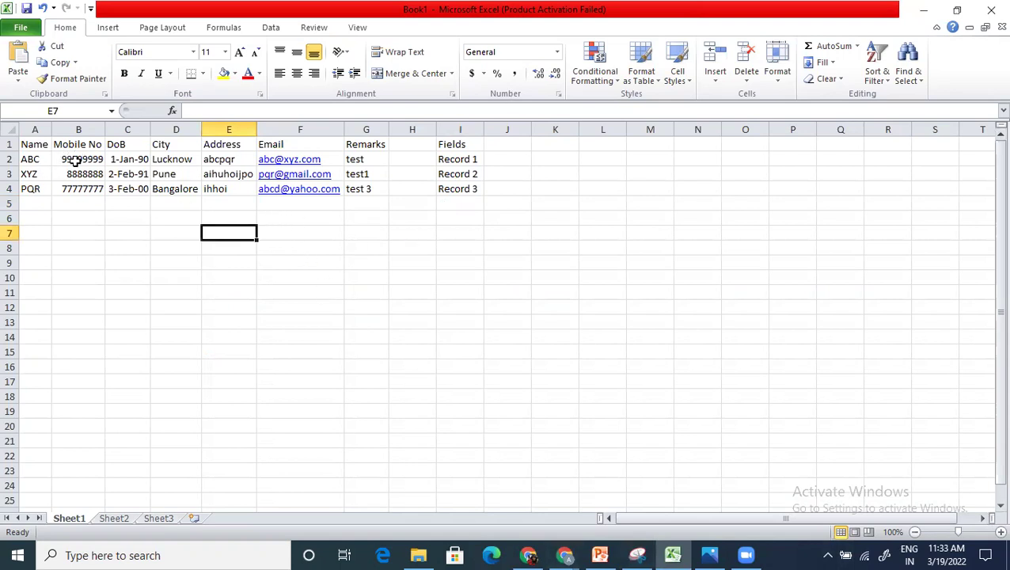
left_click(37, 161)
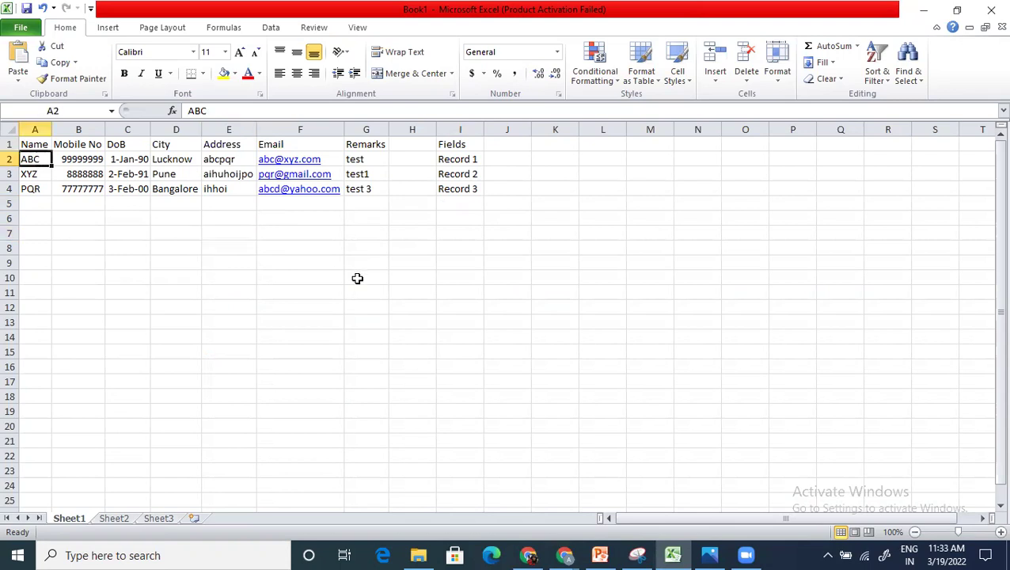
key("Down")
key("Down")
key("Up")
key("Up")
key("Right")
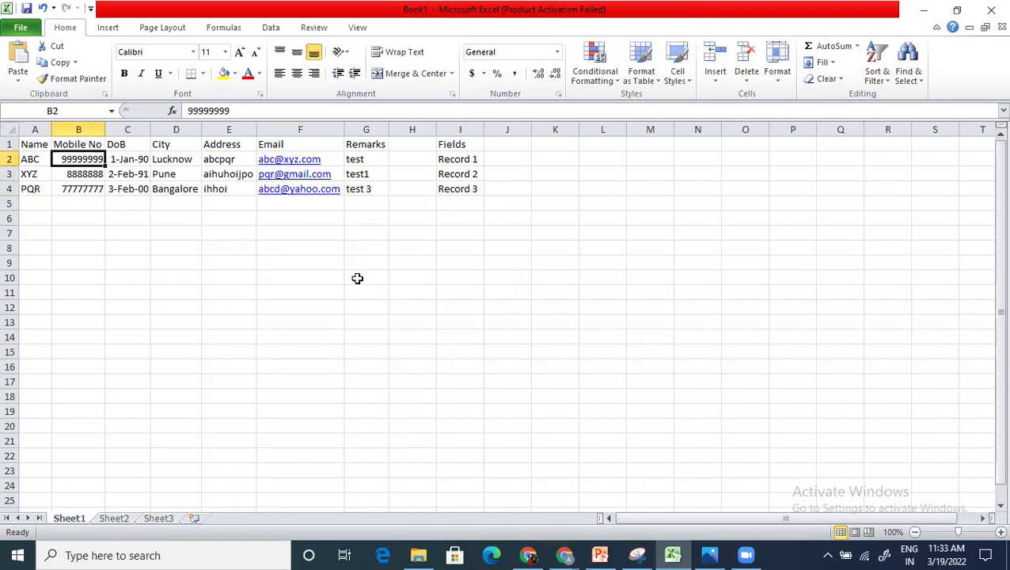
key("Down")
key("Up")
Step: Move across the first record's DoB, Address, Email and Remarks, then return to ServiceNow
key("Right")
key("Right")
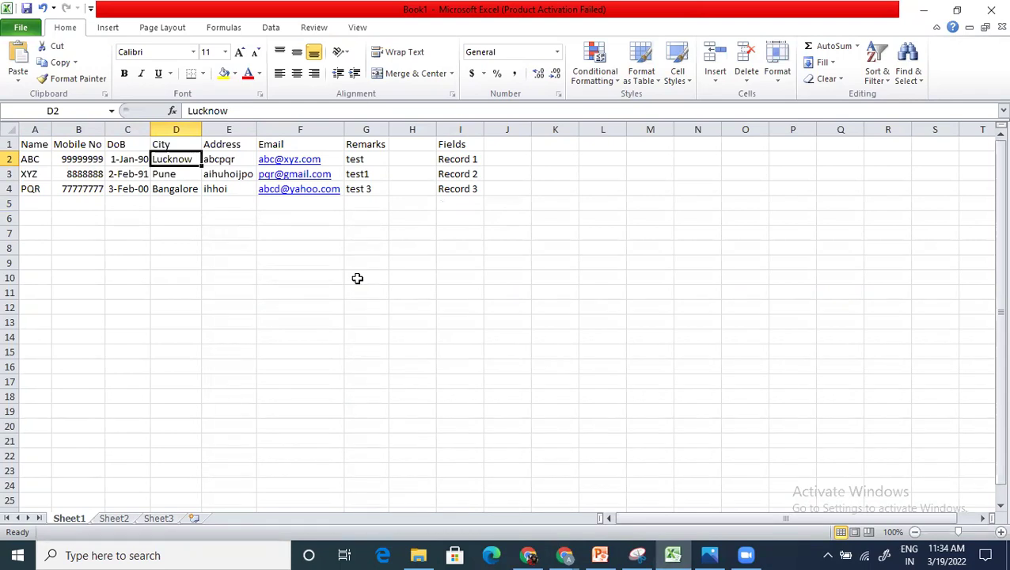
key("Right")
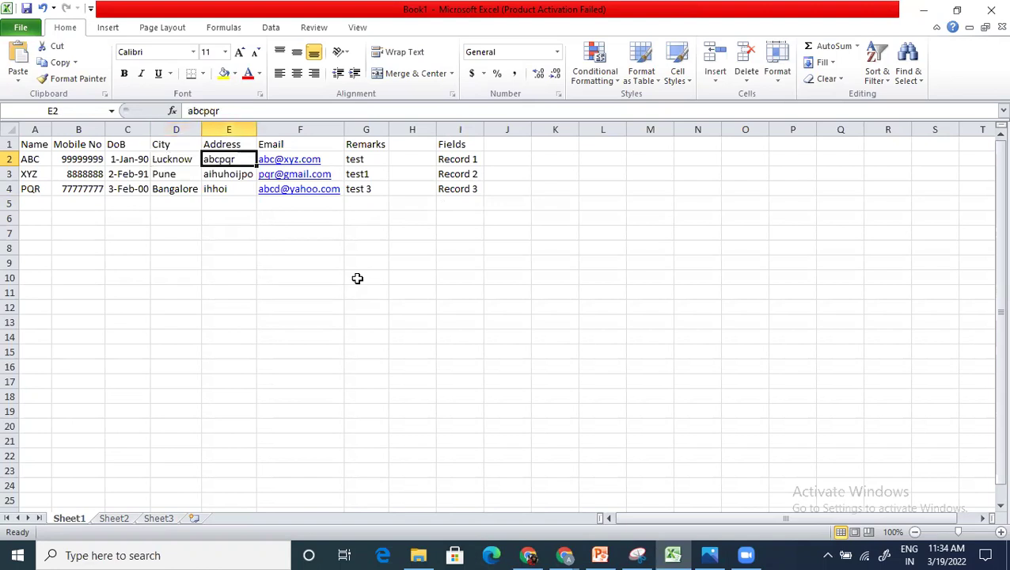
key("Right")
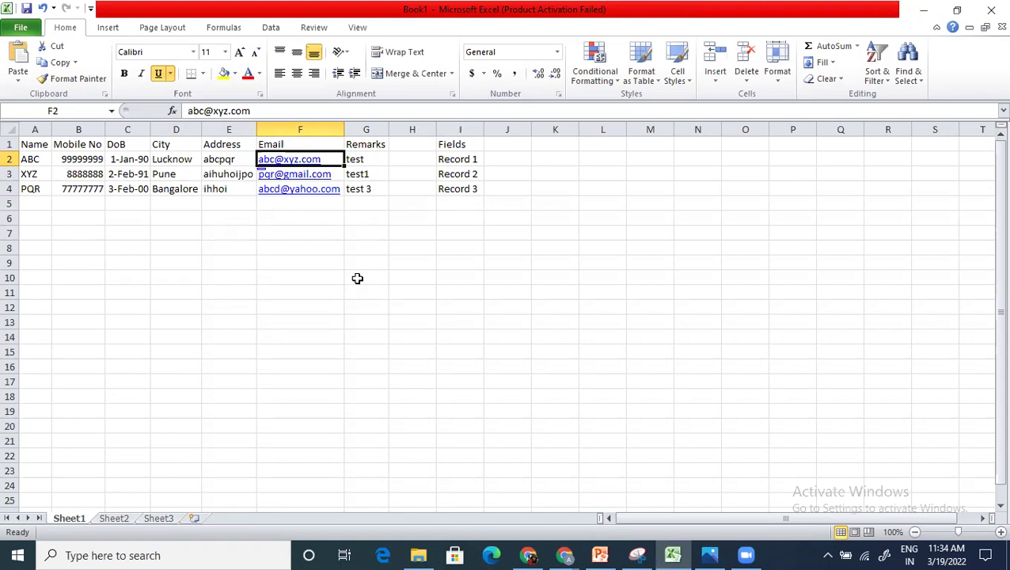
key("Right")
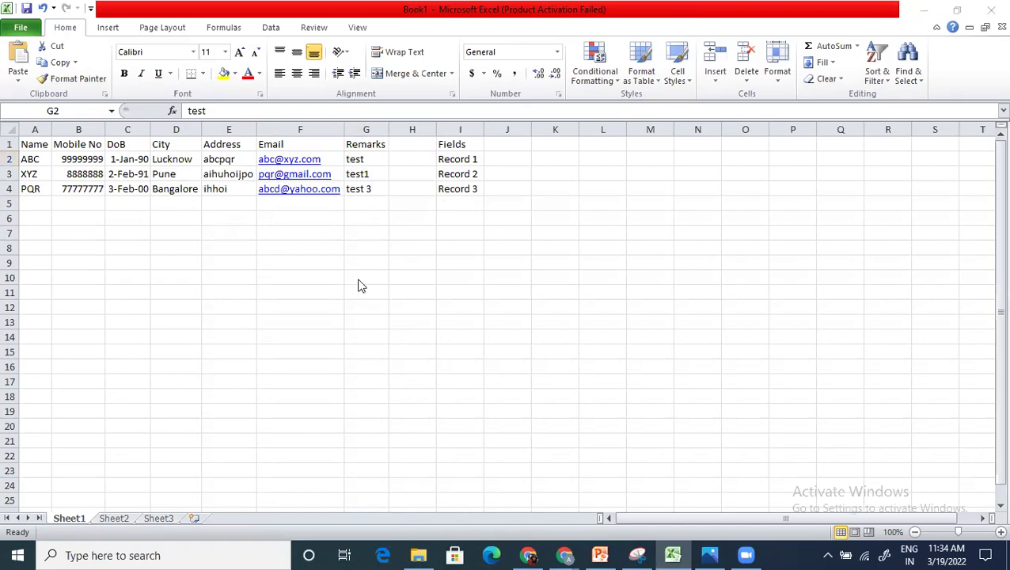
key("alt+Tab")
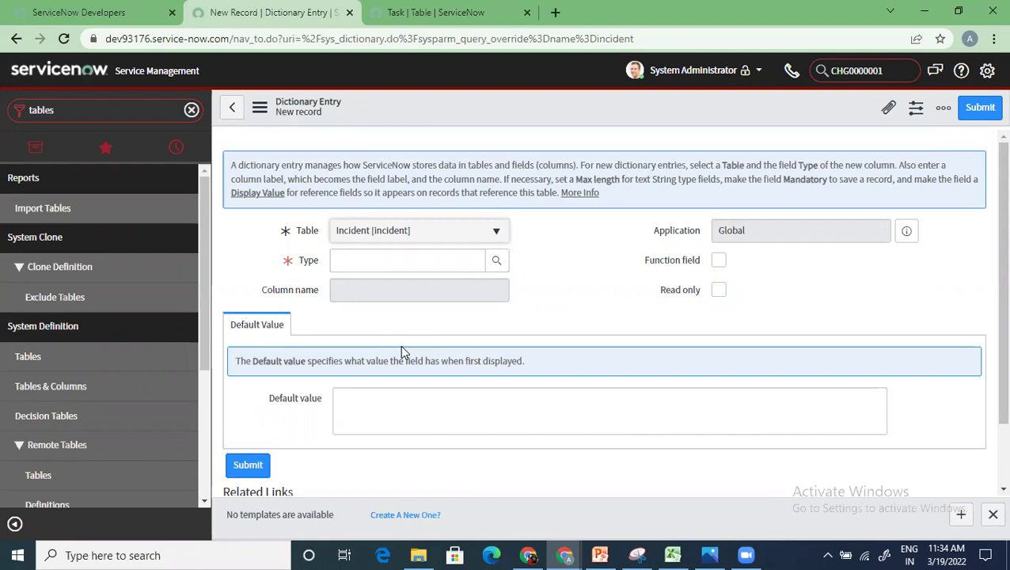
Step: Browse the field classes lookup onto its next page and pick Price as the Type
left_click(496, 261)
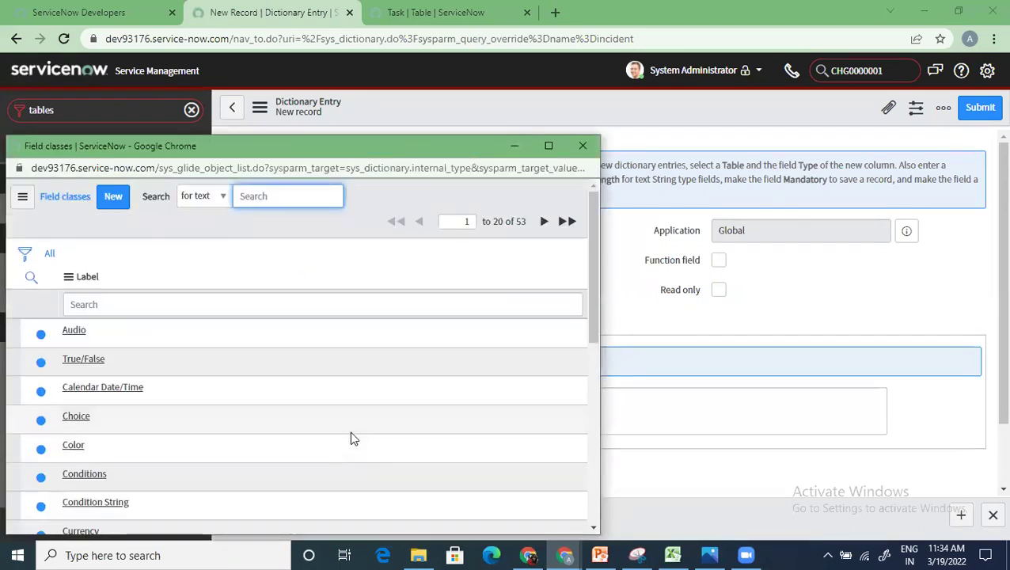
scroll(351, 435, "down", 1)
scroll(349, 435, "down", 3)
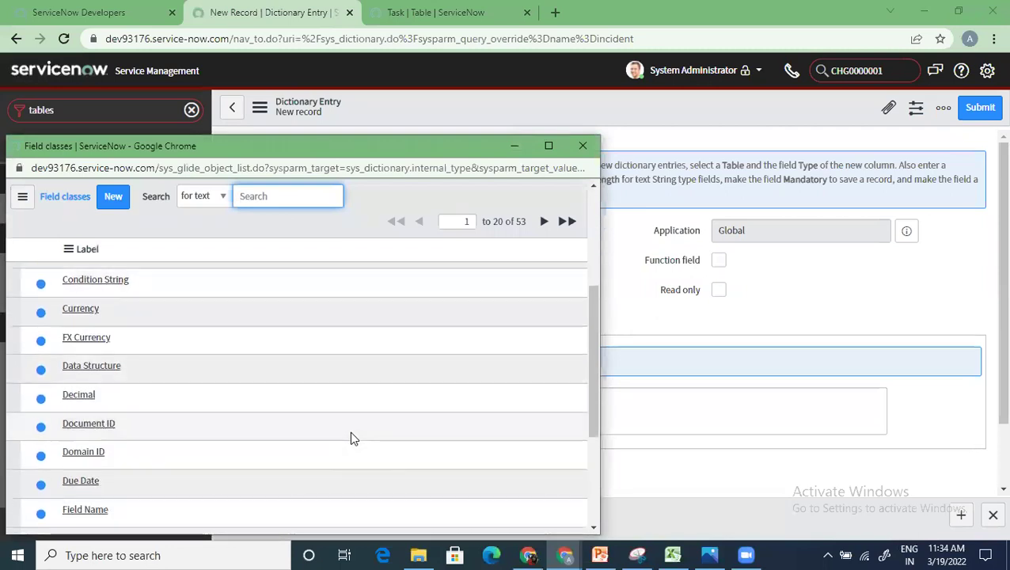
scroll(349, 435, "down", 1)
scroll(349, 435, "down", 1)
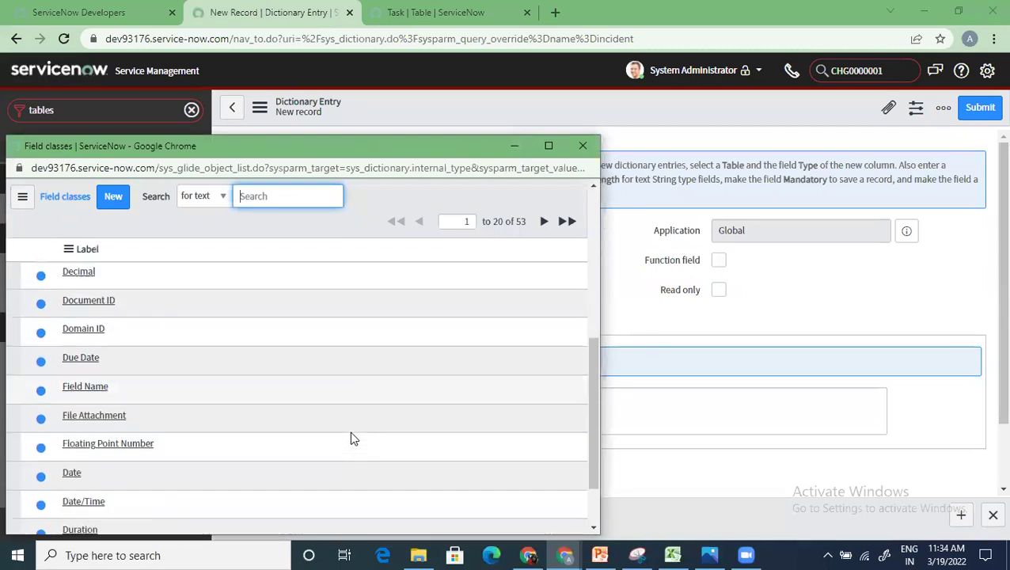
scroll(350, 431, "down", 1)
left_click(548, 491)
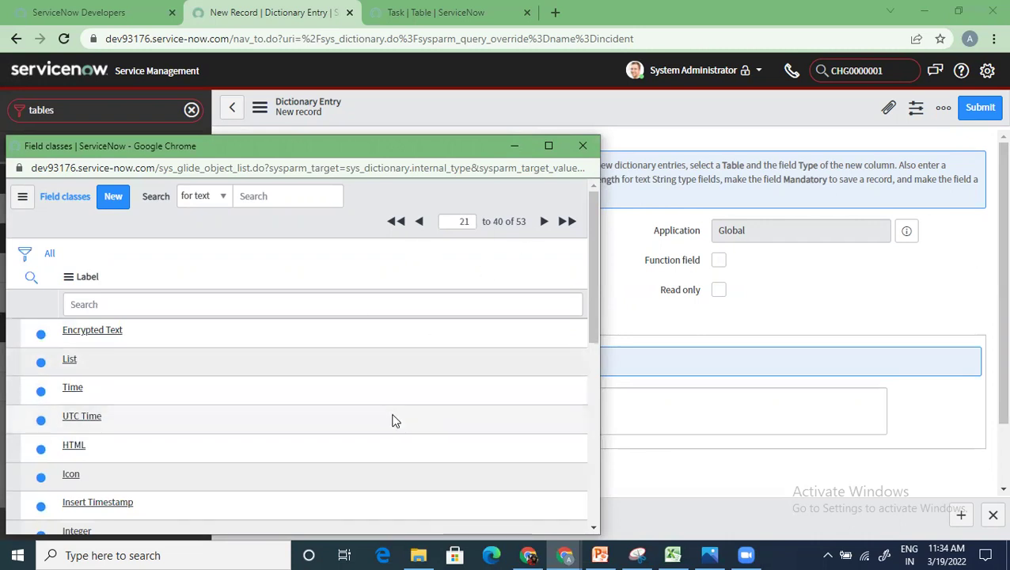
scroll(393, 415, "down", 2)
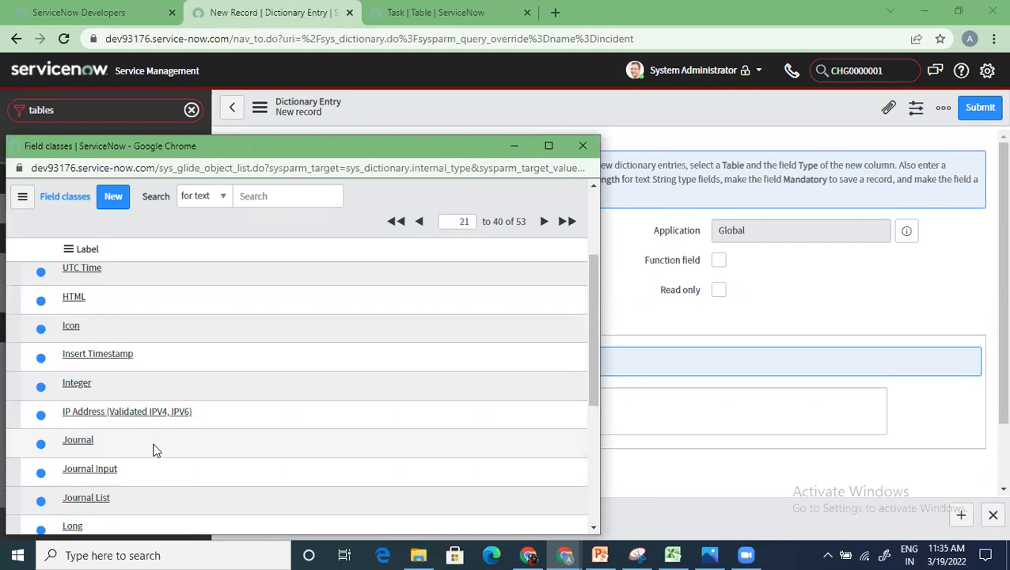
scroll(154, 447, "down", 2)
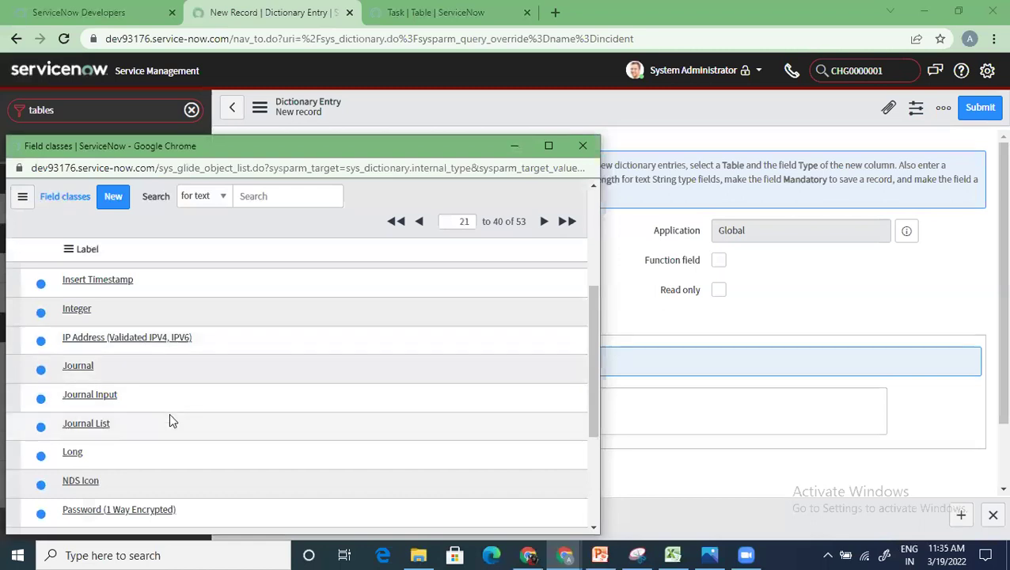
scroll(169, 420, "down", 3)
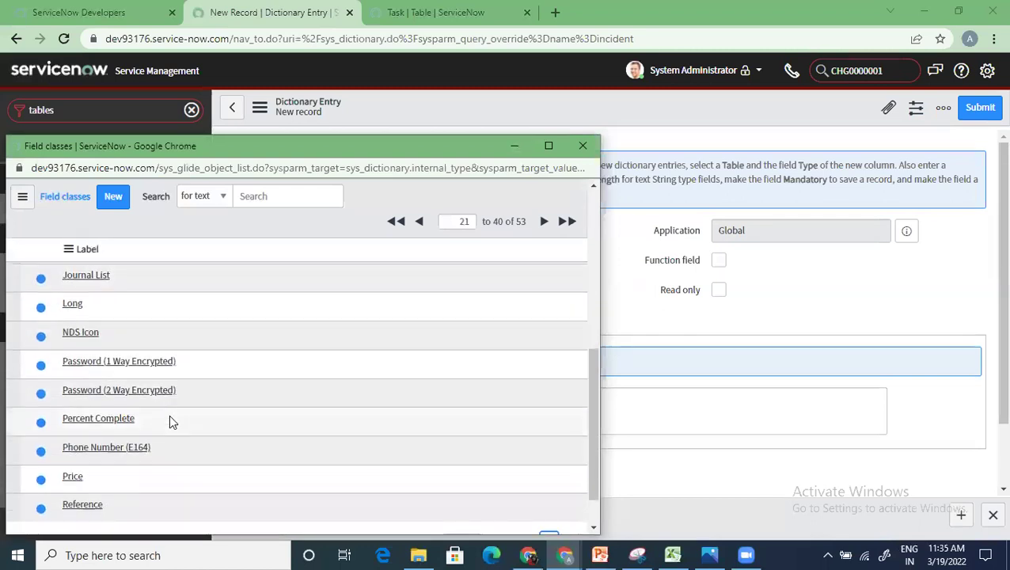
scroll(202, 437, "down", 2)
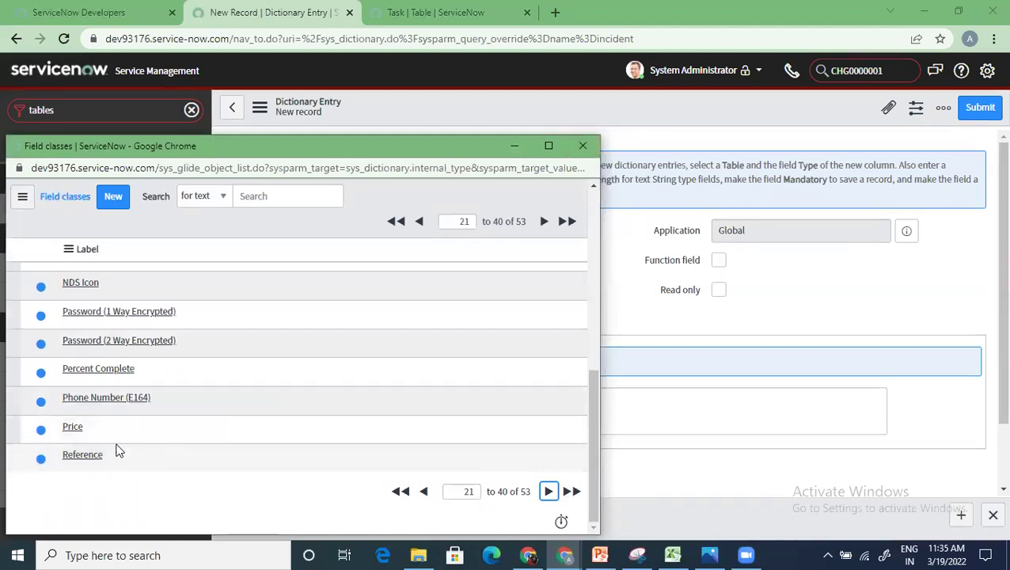
left_click(72, 426)
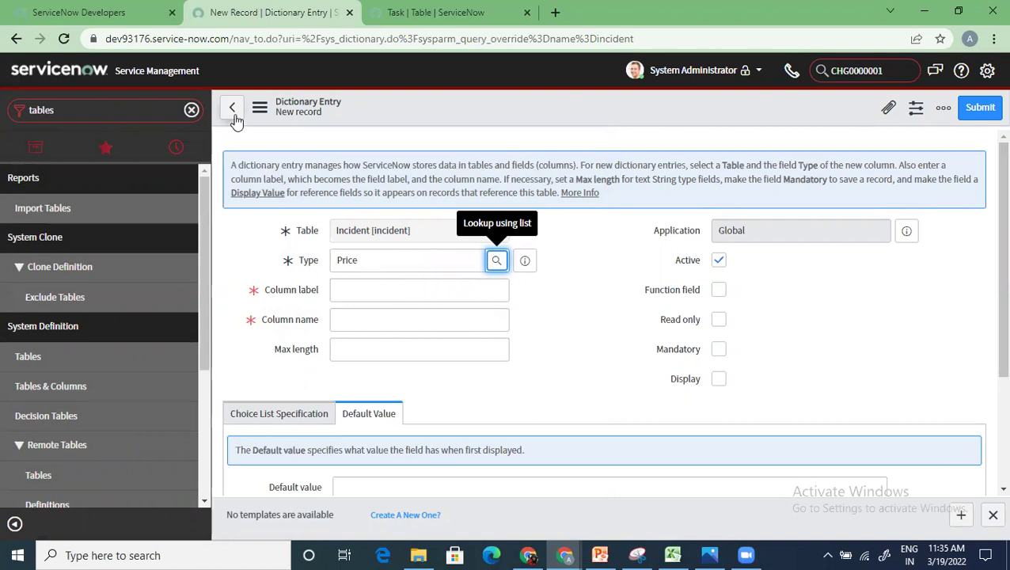
Step: Check the City, Address and Email headers in the Excel sheet, then return to ServiceNow
left_click(685, 553)
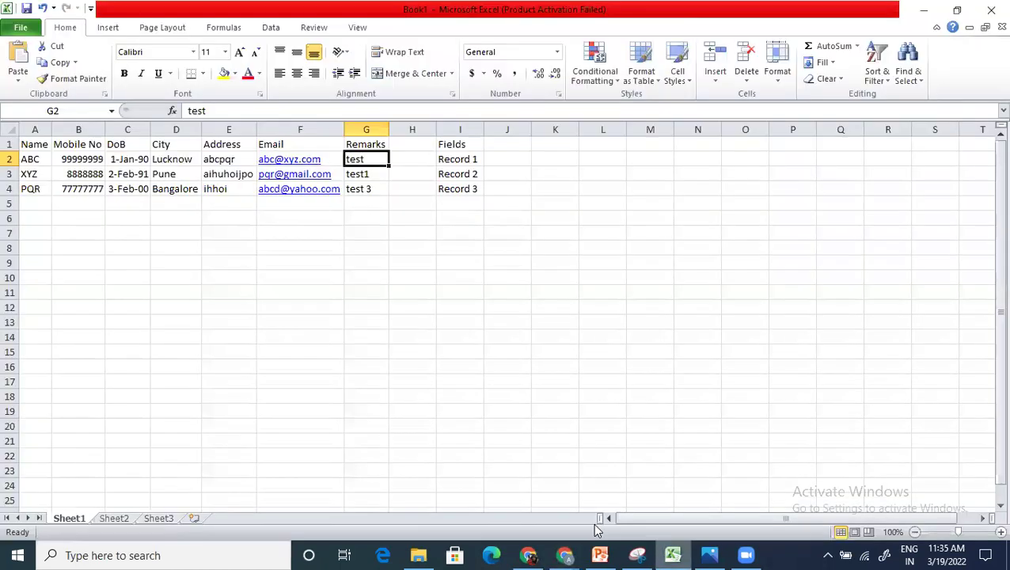
left_click(184, 144)
left_click(241, 144)
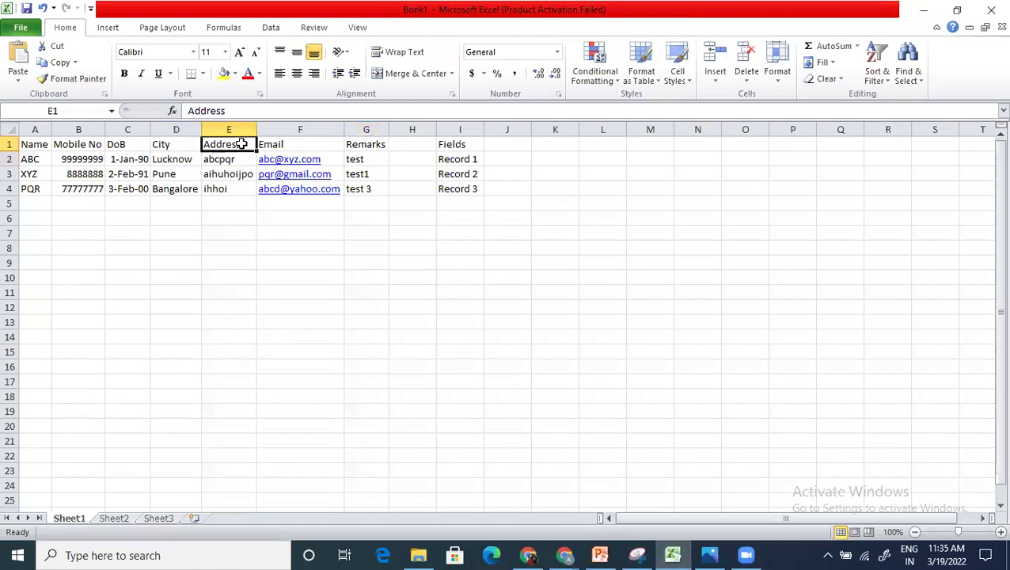
left_click(279, 142)
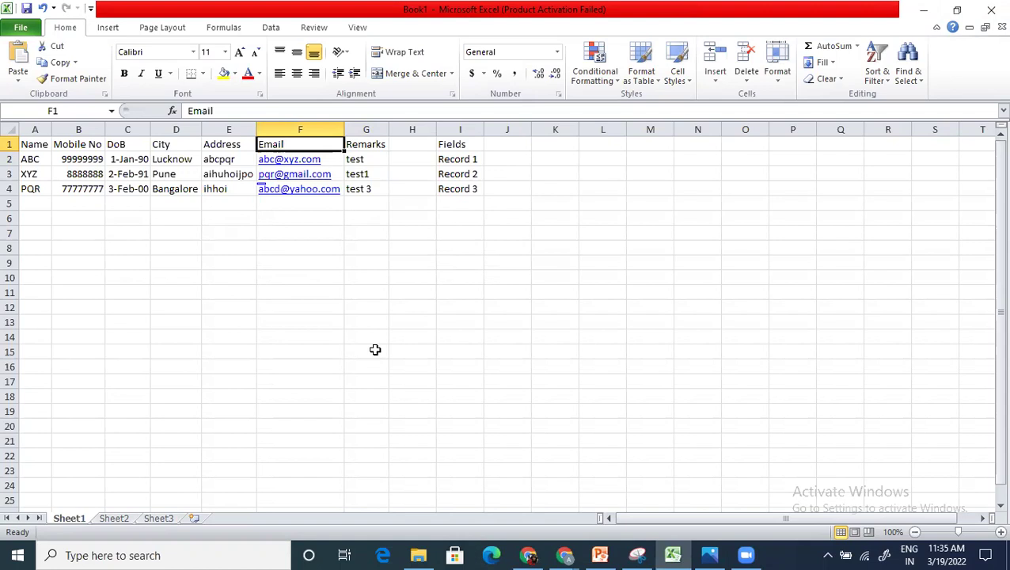
left_click(375, 350)
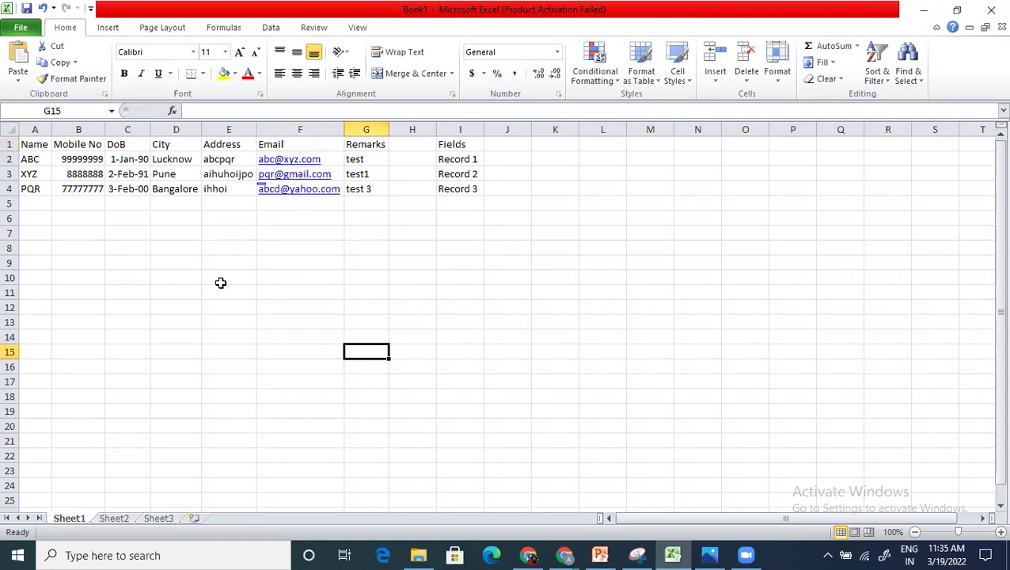
key("alt+Tab")
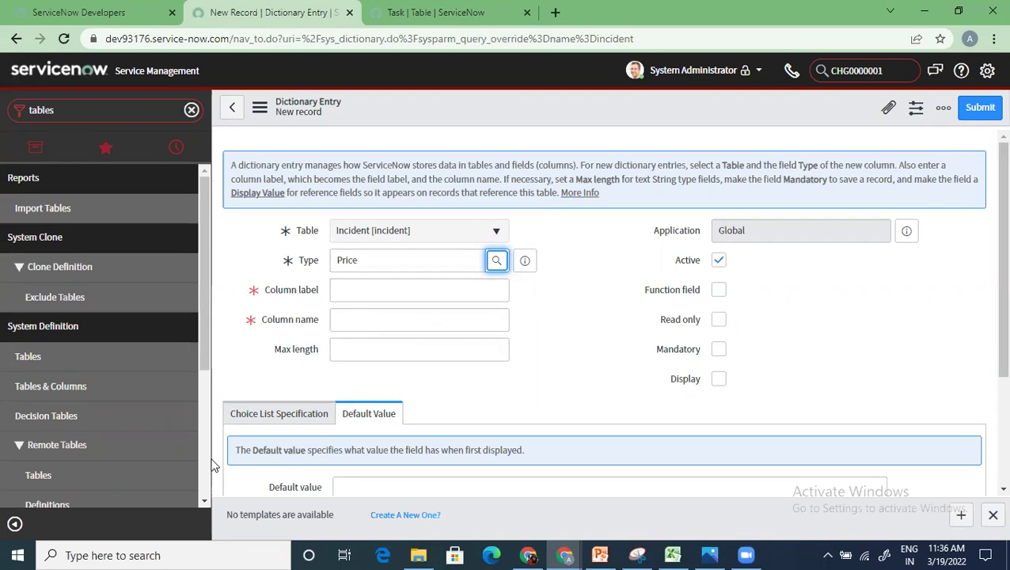
Step: Set the entry's Choice to 'Dropdown without -- None --' and review its Default Value setting
left_click(263, 414)
scroll(399, 467, "down", 3)
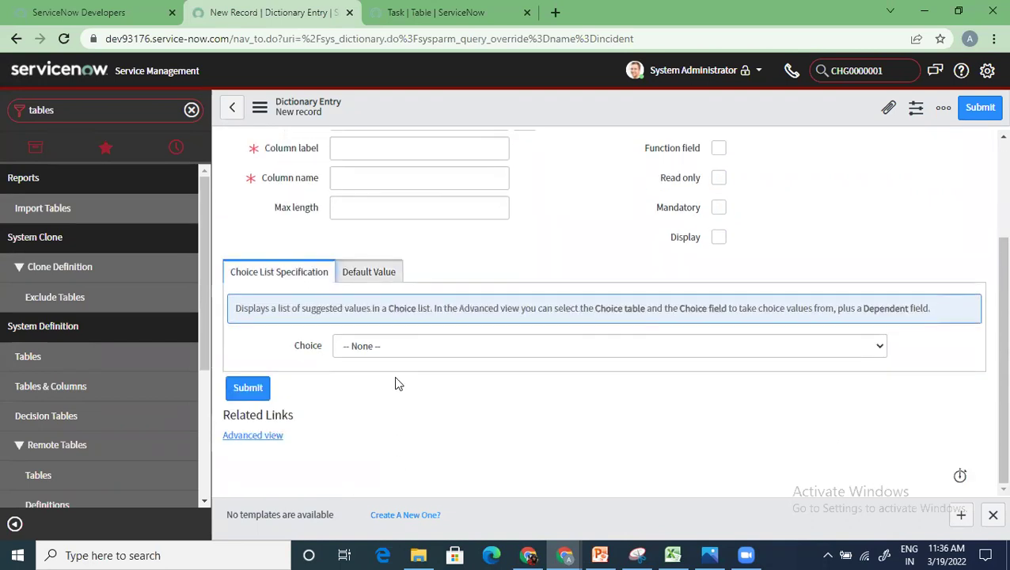
scroll(398, 393, "up", 3)
scroll(394, 391, "down", 3)
left_click(412, 348)
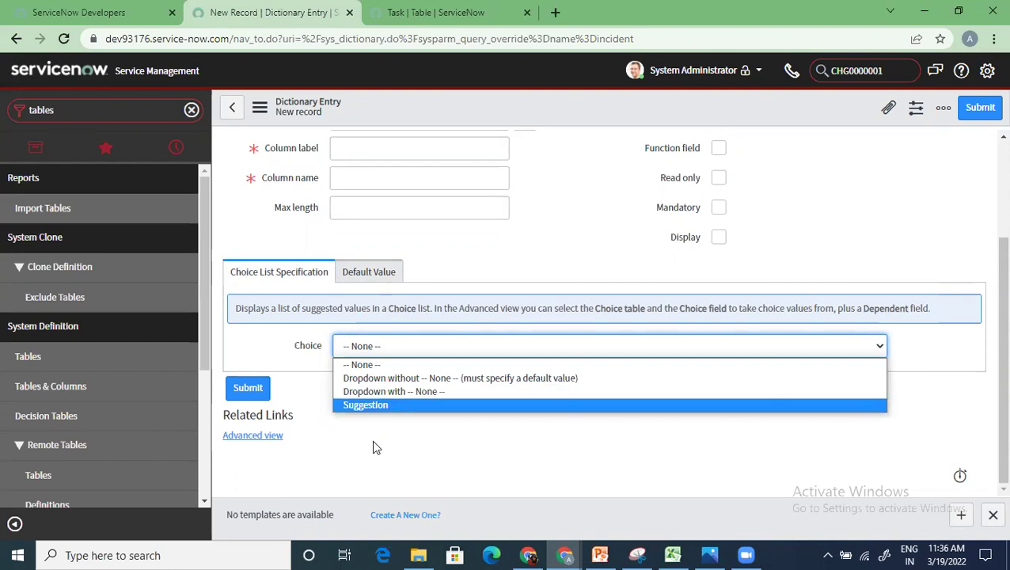
left_click(407, 379)
left_click(363, 276)
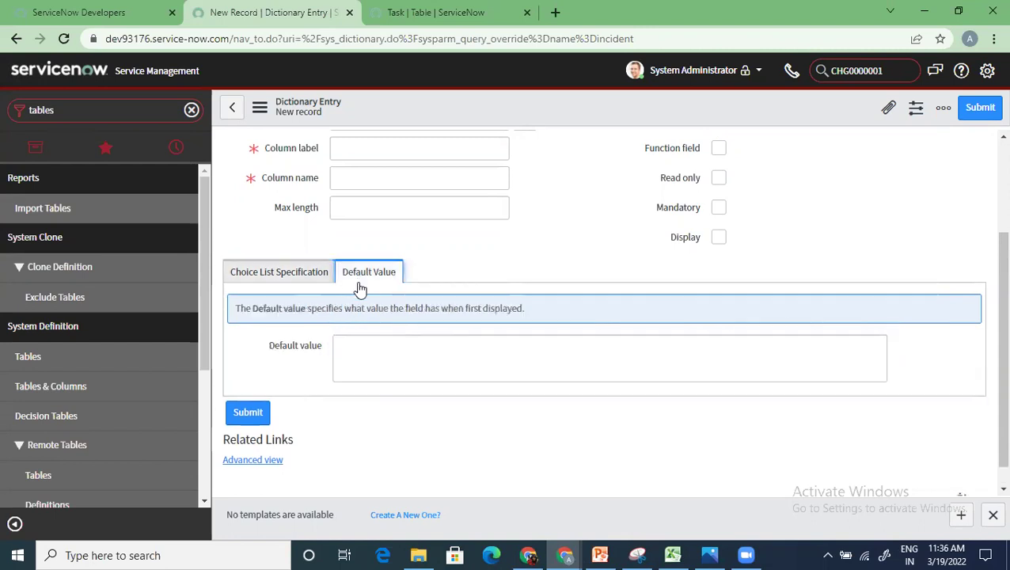
left_click(286, 281)
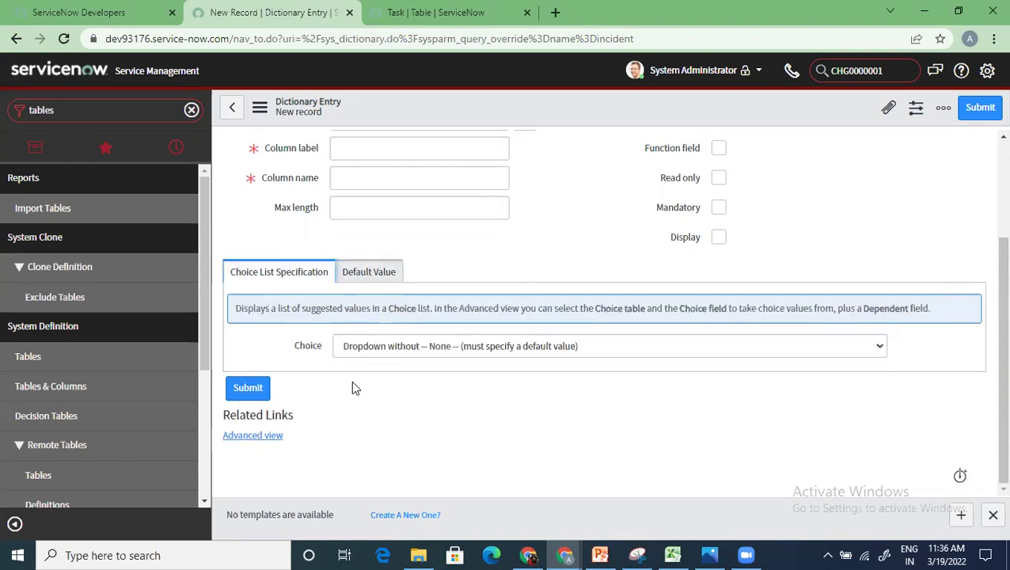
Step: Leave the dictionary entry form with Back, bringing up the save-changes prompt
scroll(354, 388, "up", 2)
scroll(354, 407, "down", 2)
scroll(354, 411, "up", 2)
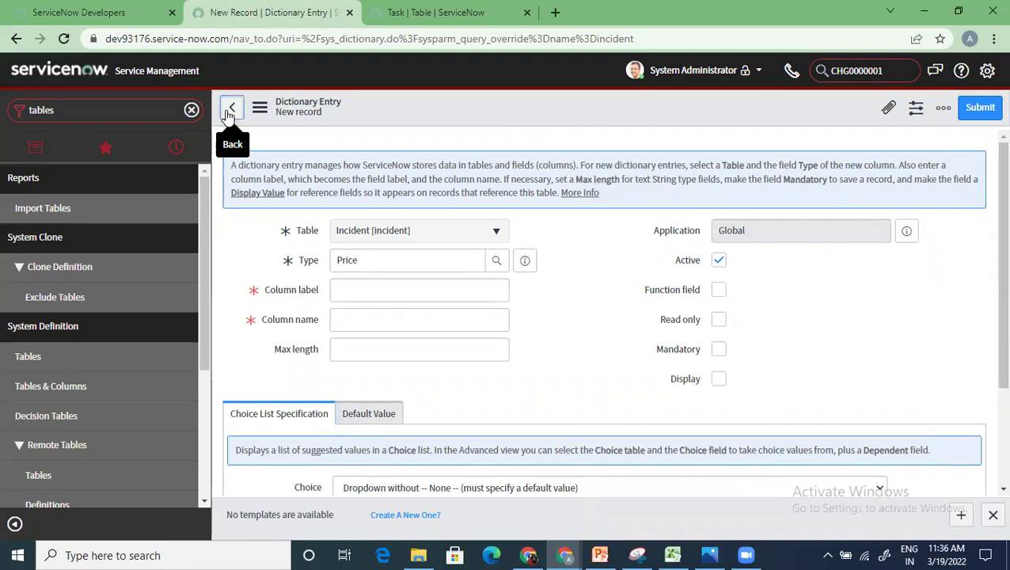
left_click(231, 109)
Step: Discard the unsaved Price entry and scroll through the Incident table's 105 columns
left_click(558, 202)
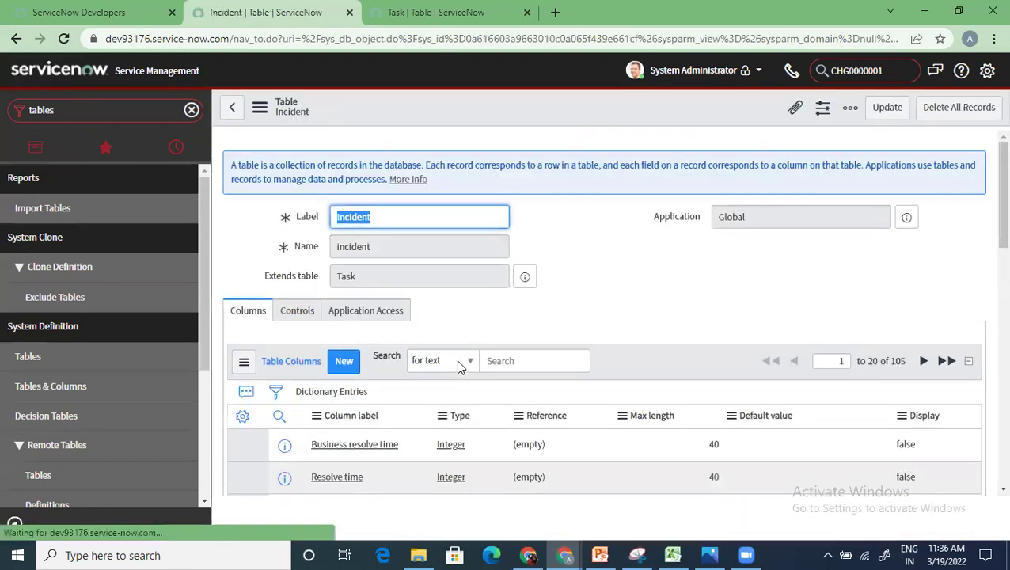
scroll(464, 419, "down", 1)
scroll(428, 461, "down", 4)
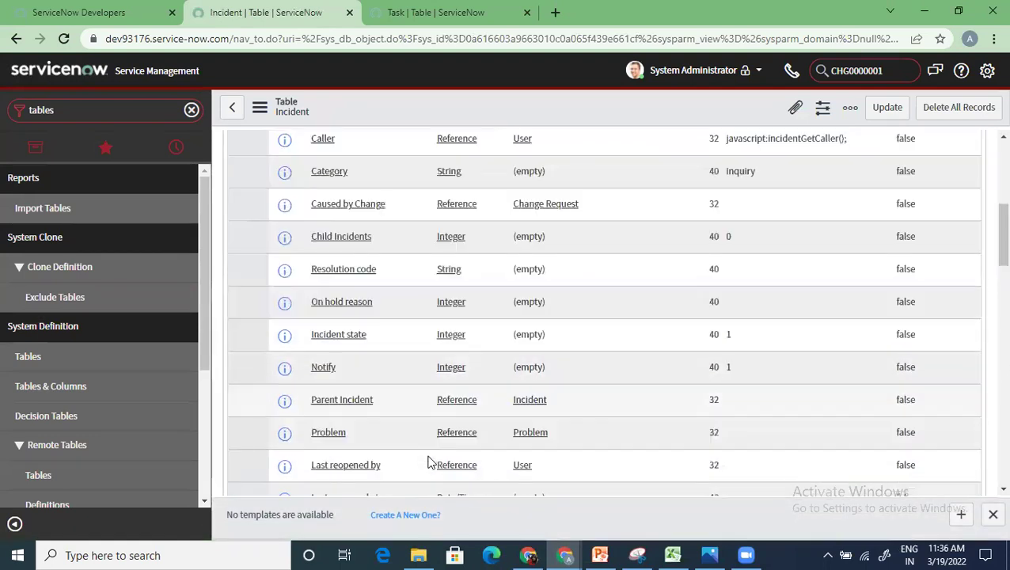
scroll(427, 463, "down", 8)
scroll(415, 432, "up", 7)
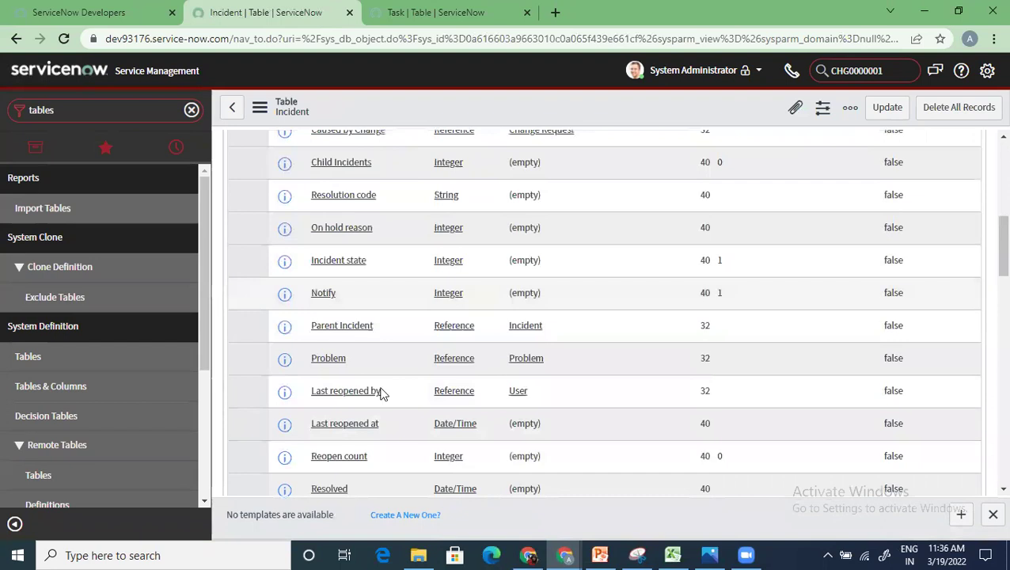
scroll(381, 377, "up", 4)
scroll(378, 378, "up", 2)
scroll(386, 440, "down", 5)
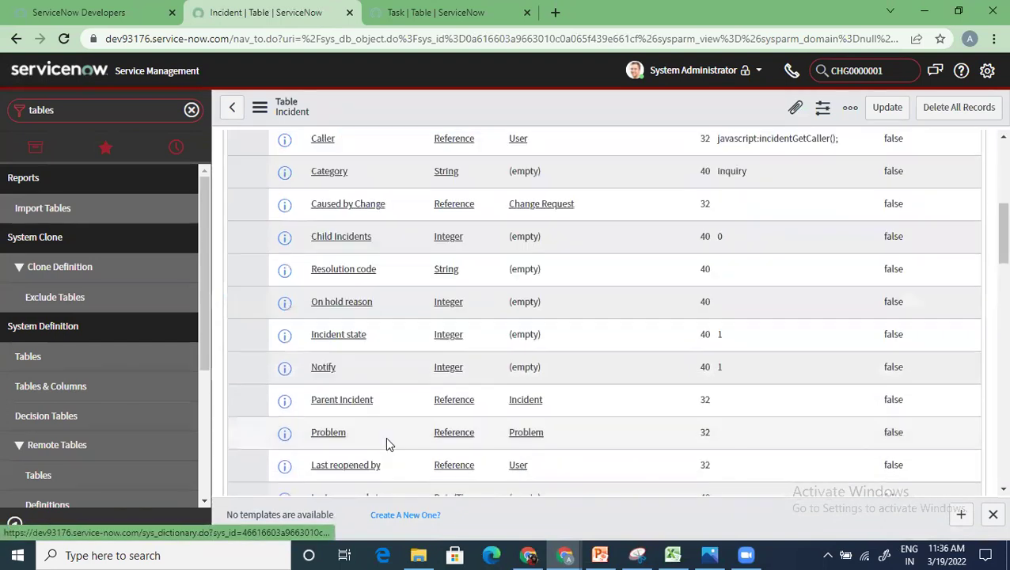
scroll(386, 443, "up", 3)
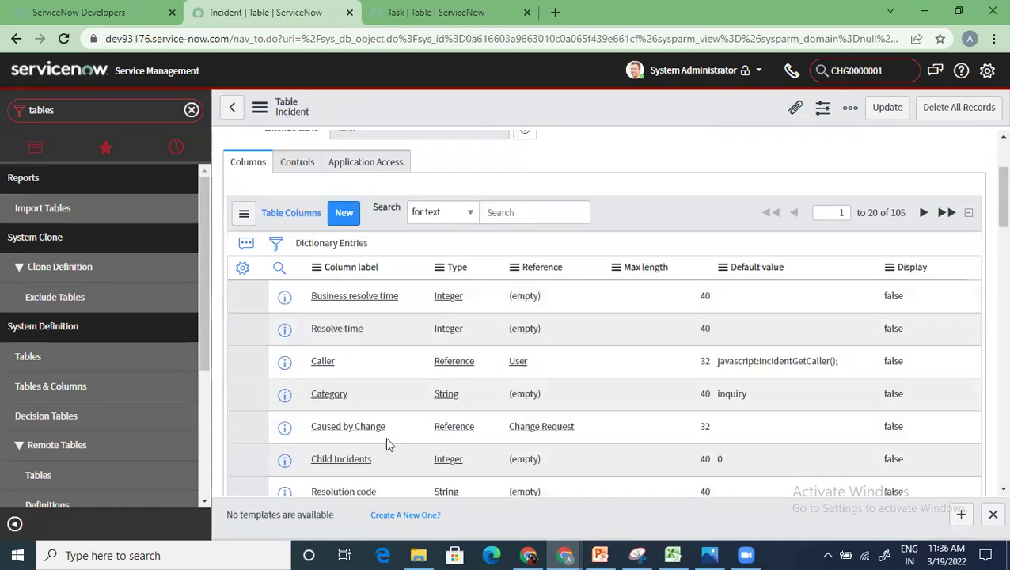
Step: Open the Incident columns list personalization and browse the available columns
left_click(244, 266)
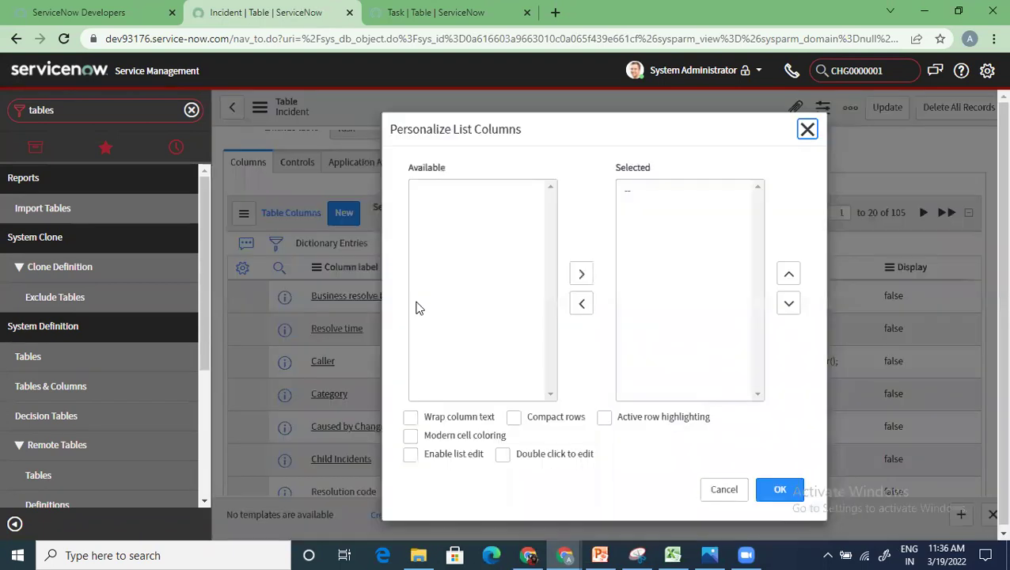
left_click(452, 231)
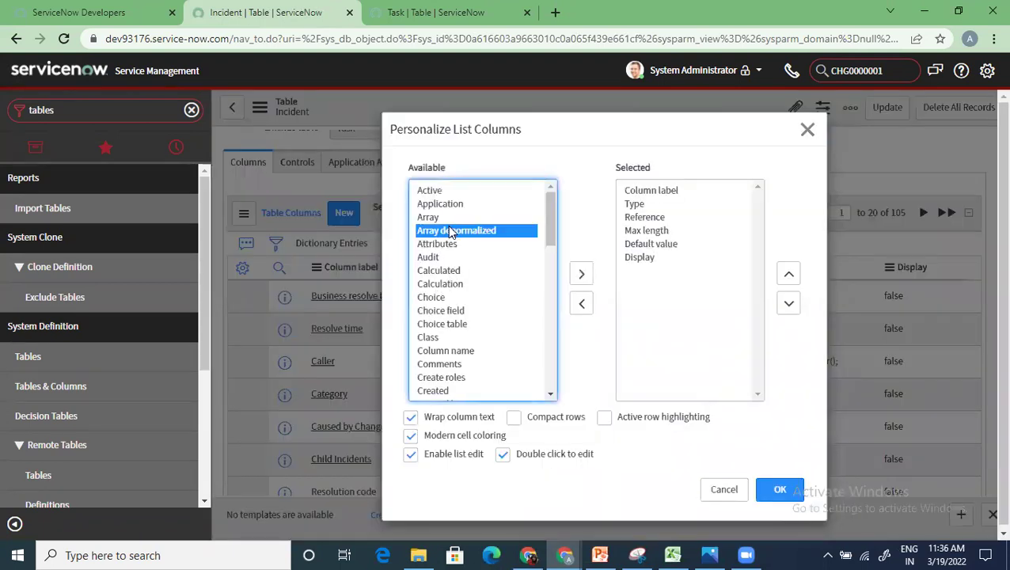
scroll(459, 332, "down", 1)
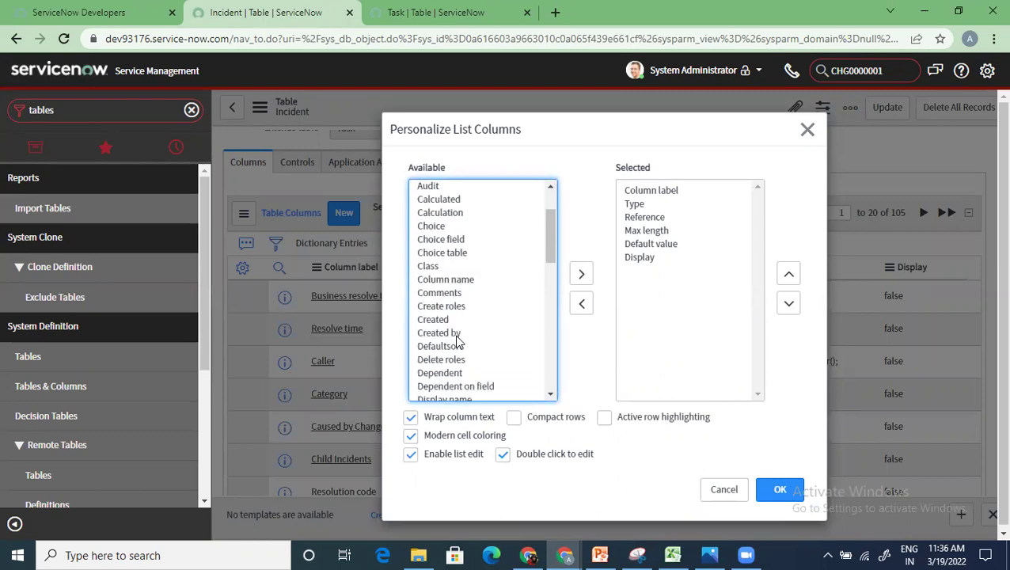
scroll(459, 342, "down", 1)
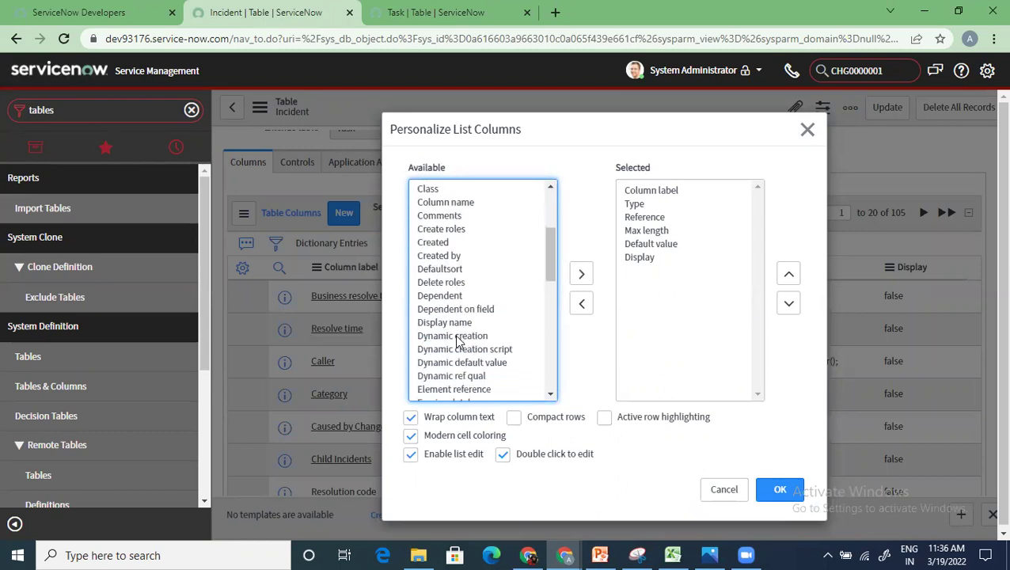
scroll(457, 340, "down", 4)
scroll(457, 341, "down", 2)
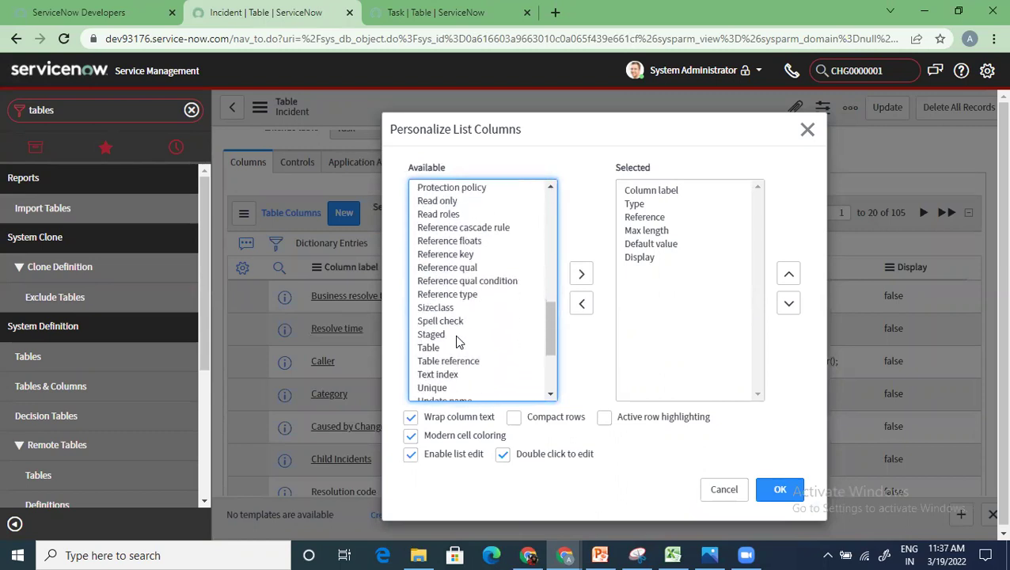
scroll(457, 340, "up", 6)
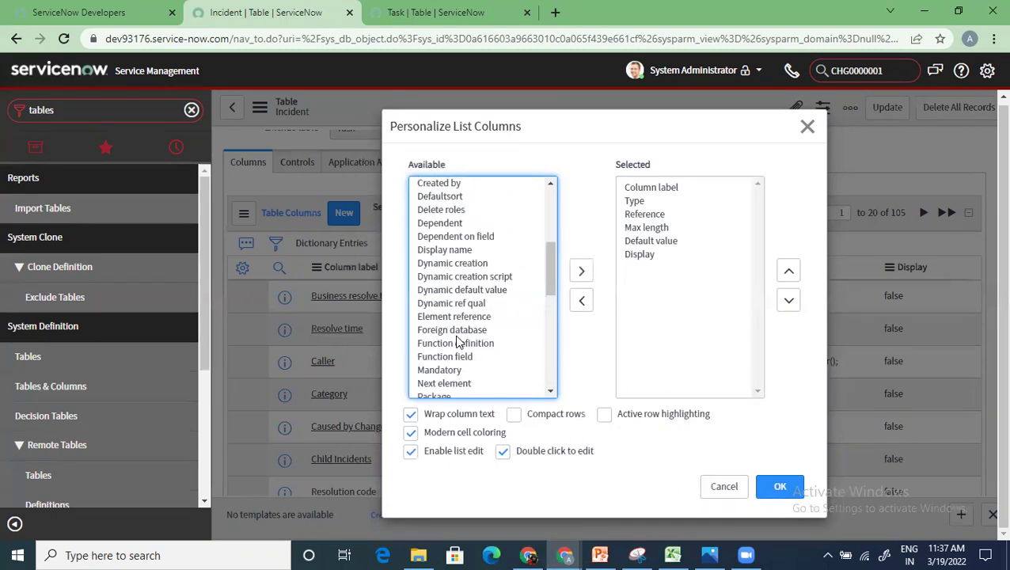
scroll(457, 340, "up", 2)
scroll(457, 340, "up", 4)
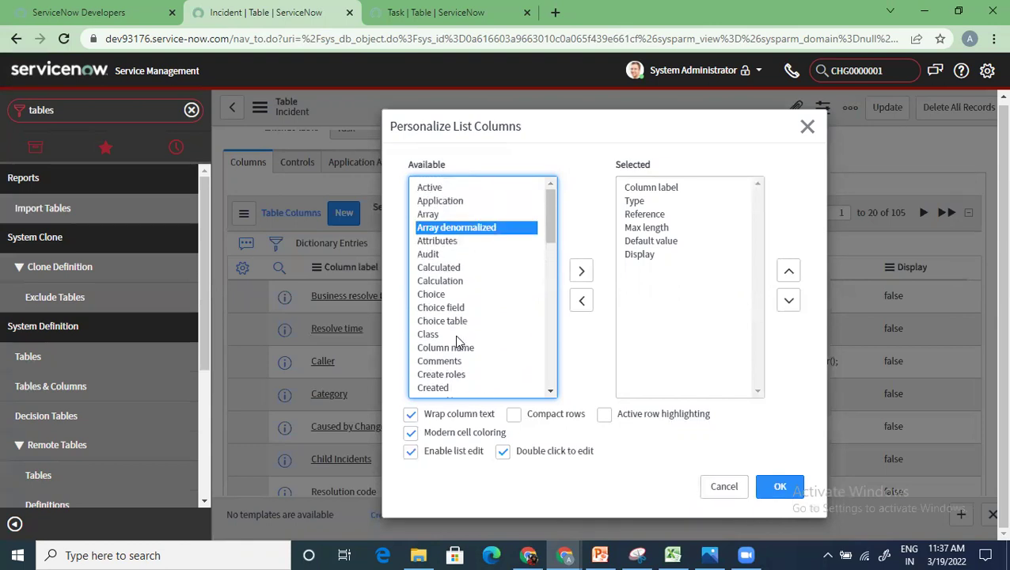
scroll(457, 340, "down", 2)
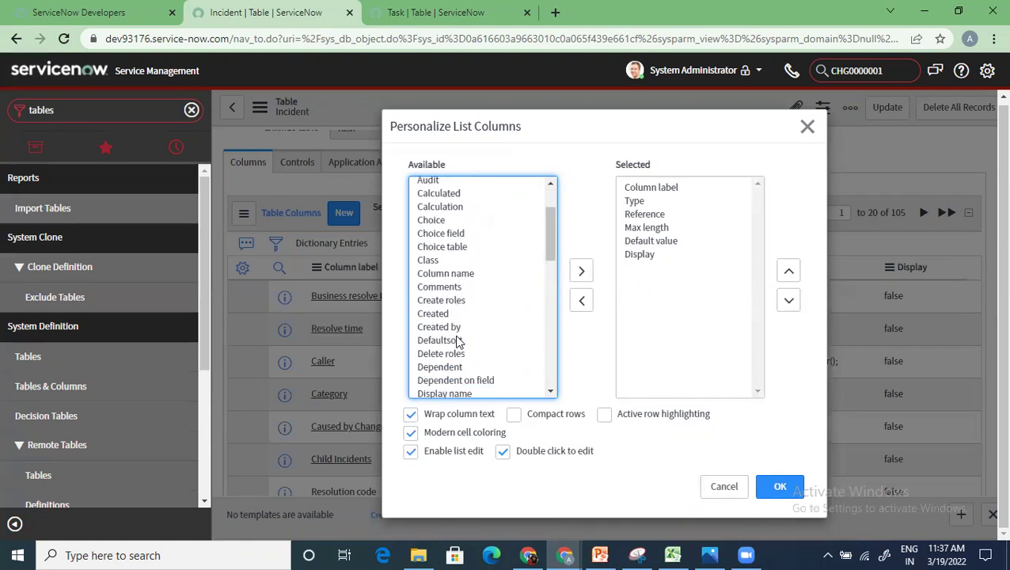
scroll(457, 341, "down", 2)
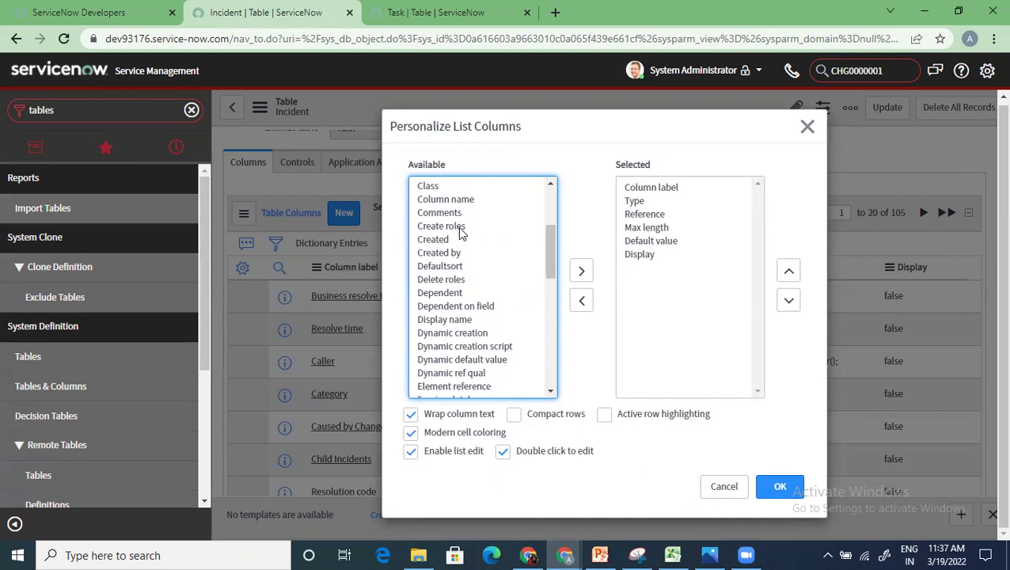
Step: Add Dependent and Dependent on field to the shown columns and apply the selection
left_click(466, 319)
left_click(455, 306)
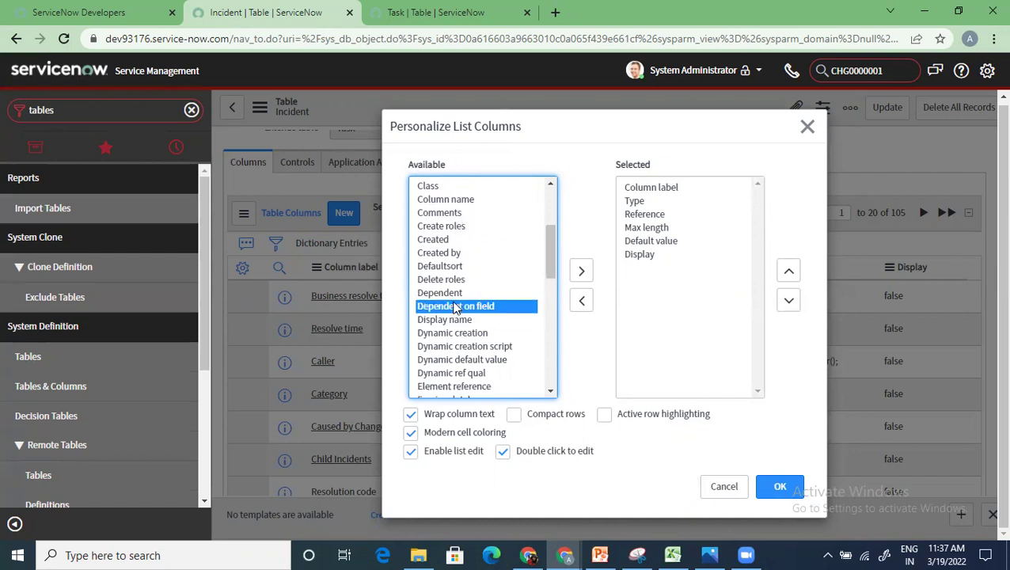
left_click(455, 294, "ctrl")
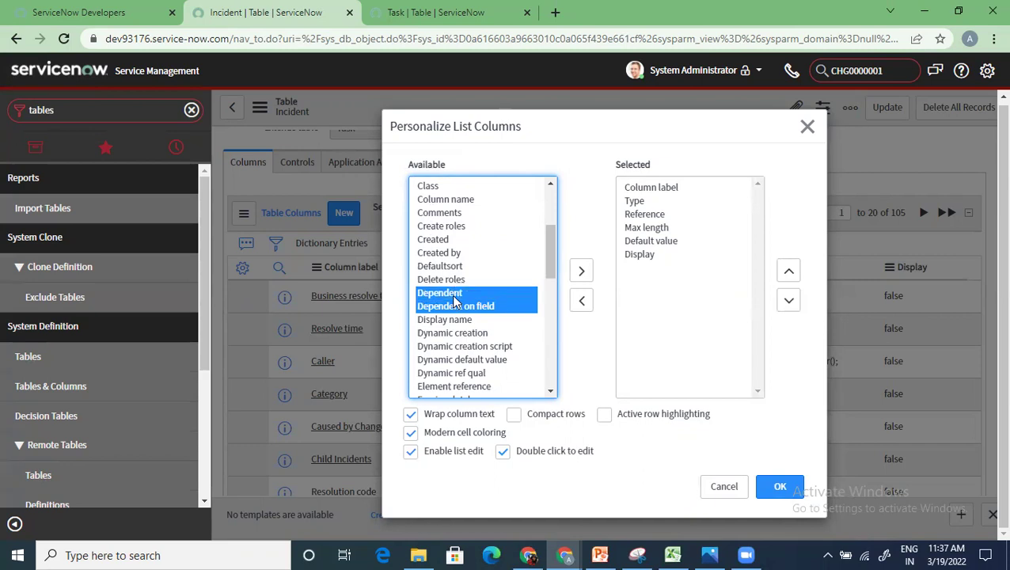
left_click(576, 273)
left_click(771, 492)
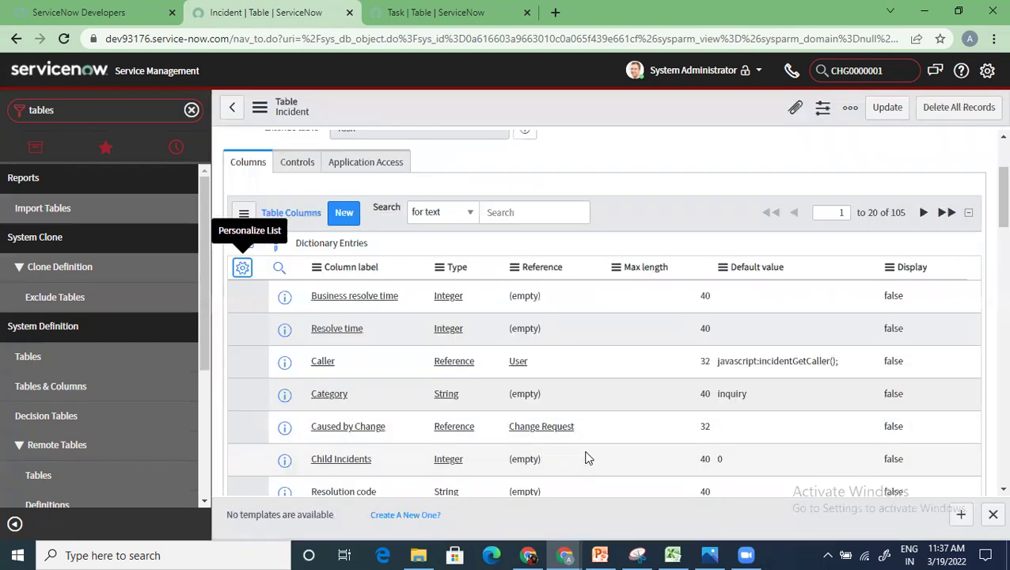
scroll(587, 458, "down", 3)
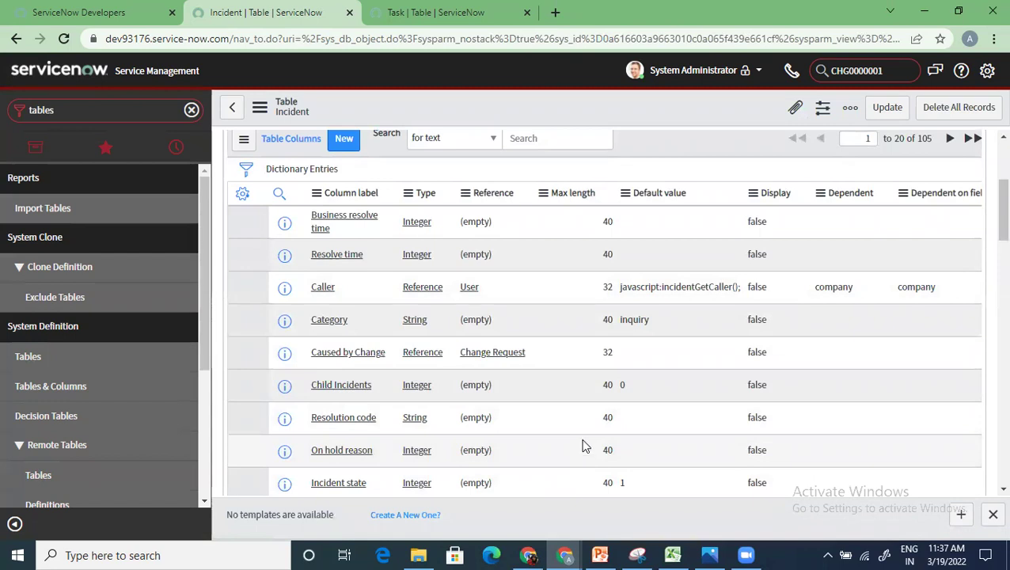
scroll(583, 446, "down", 10)
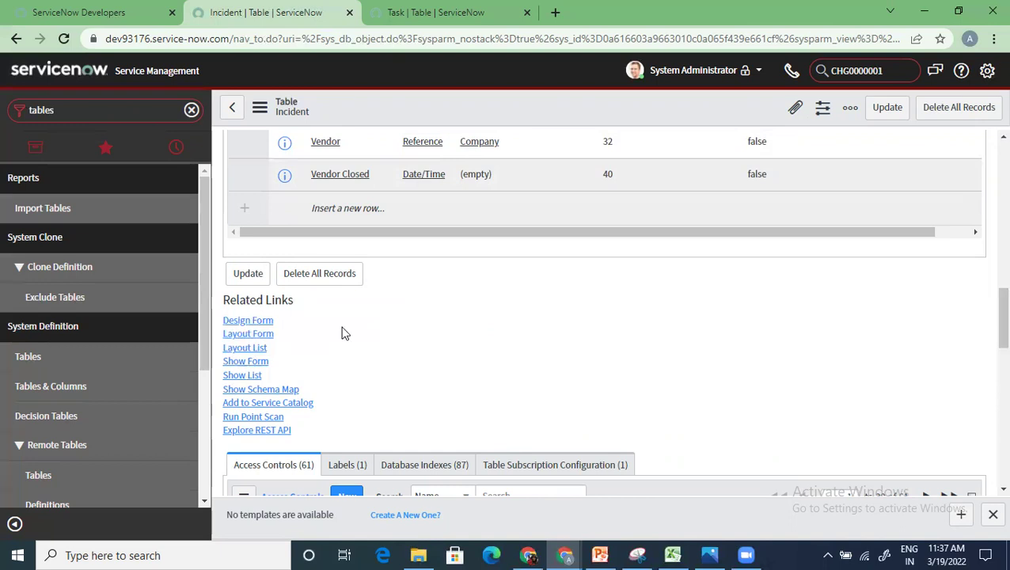
left_click(241, 375)
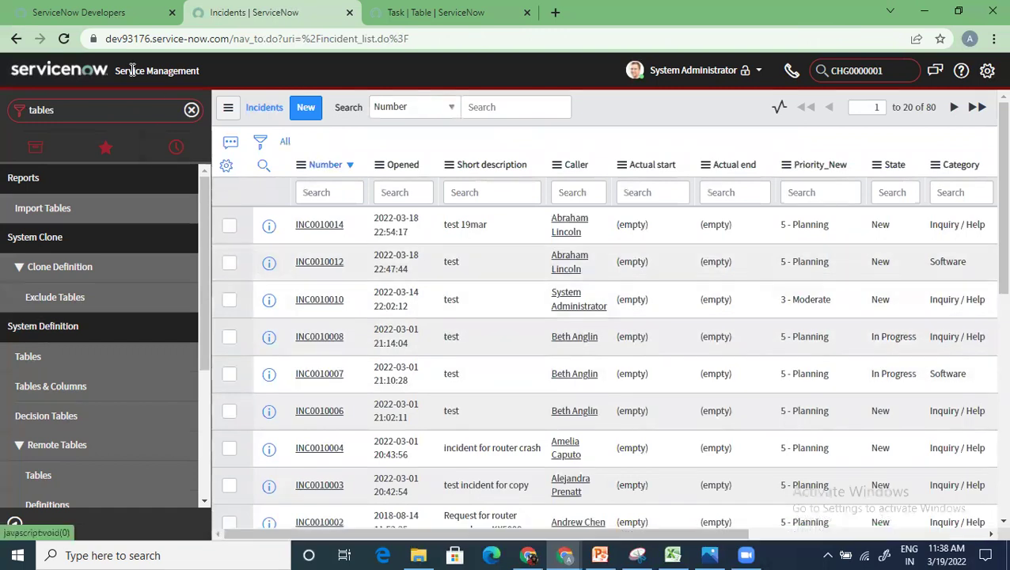
key("alt+Left")
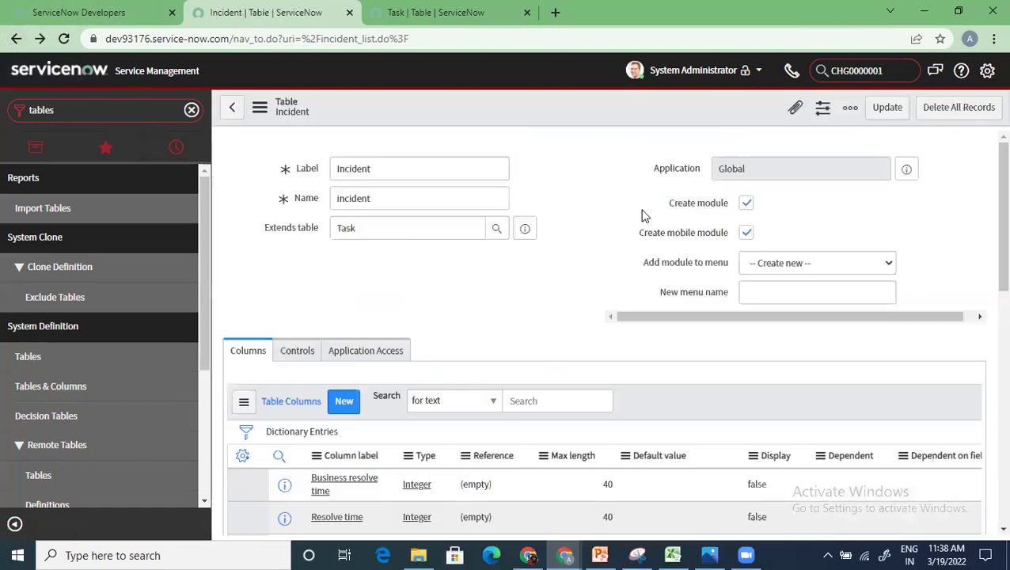
scroll(388, 412, "down", 5)
scroll(379, 443, "down", 10)
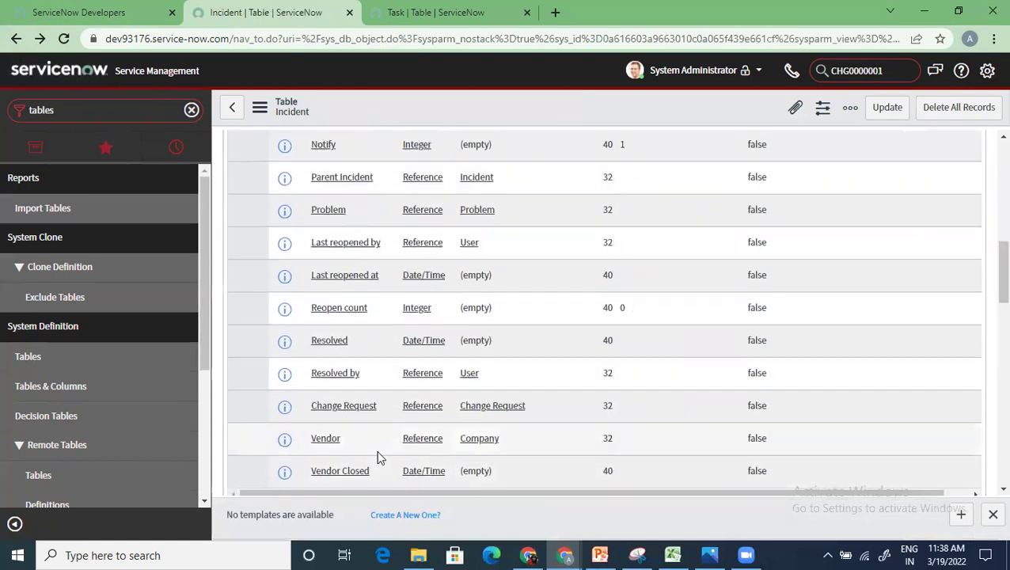
scroll(349, 424, "up", 2)
scroll(336, 379, "up", 2)
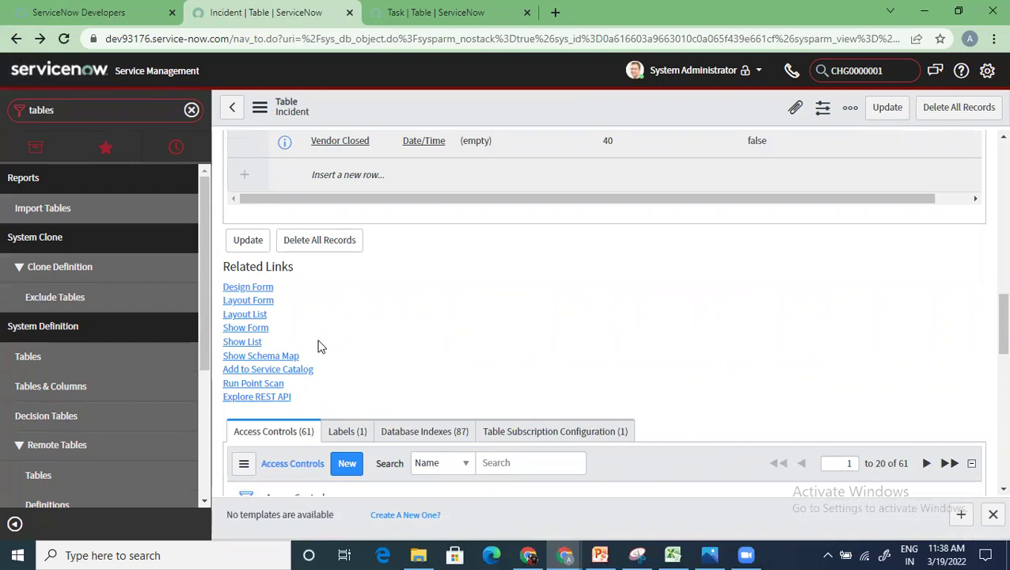
Step: Open the Incident schema map, expand the Tables panel and Incident columns, then focus on Caller's table
left_click(255, 358)
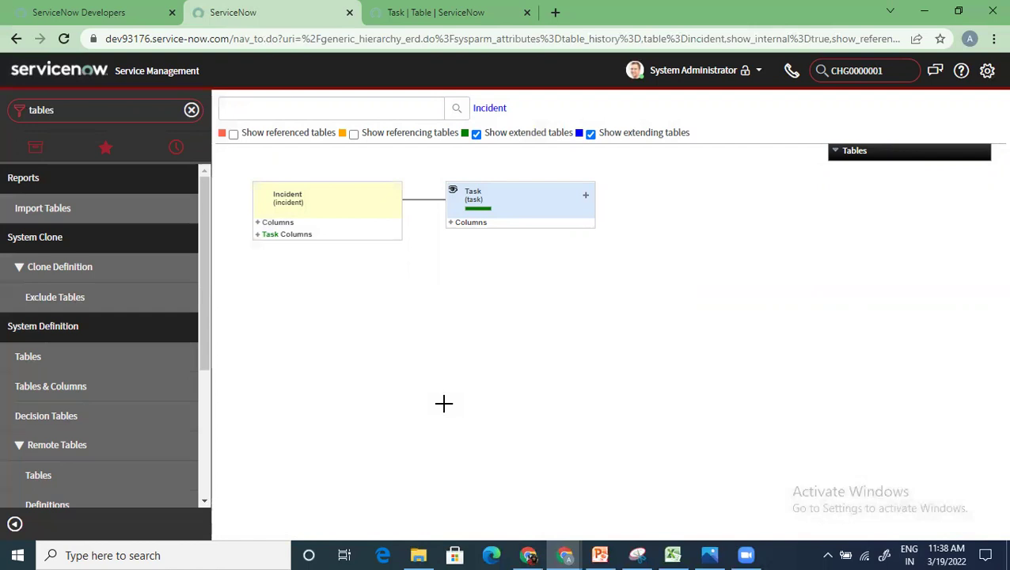
left_click(835, 151)
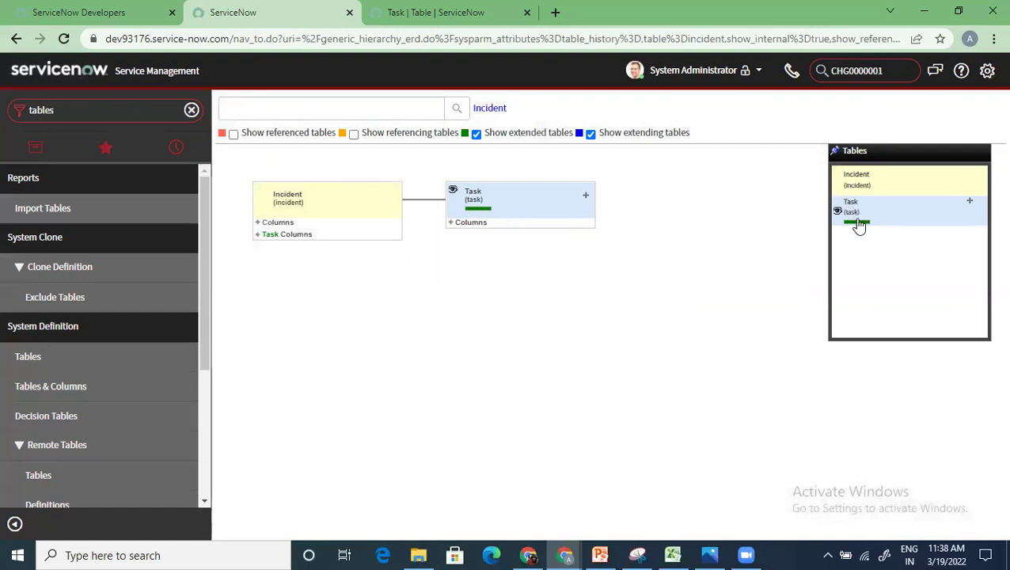
left_click(257, 225)
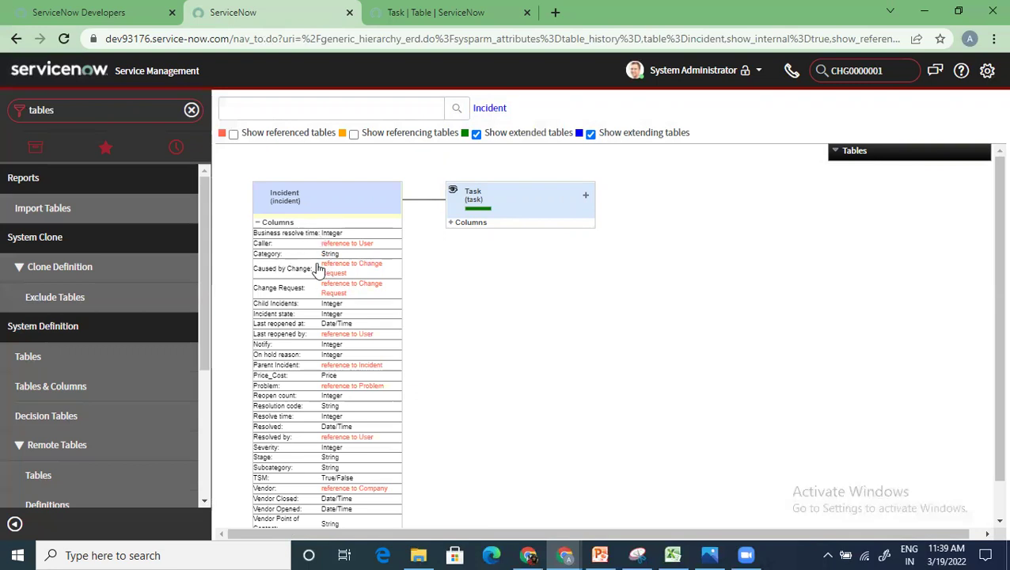
scroll(304, 322, "down", 1)
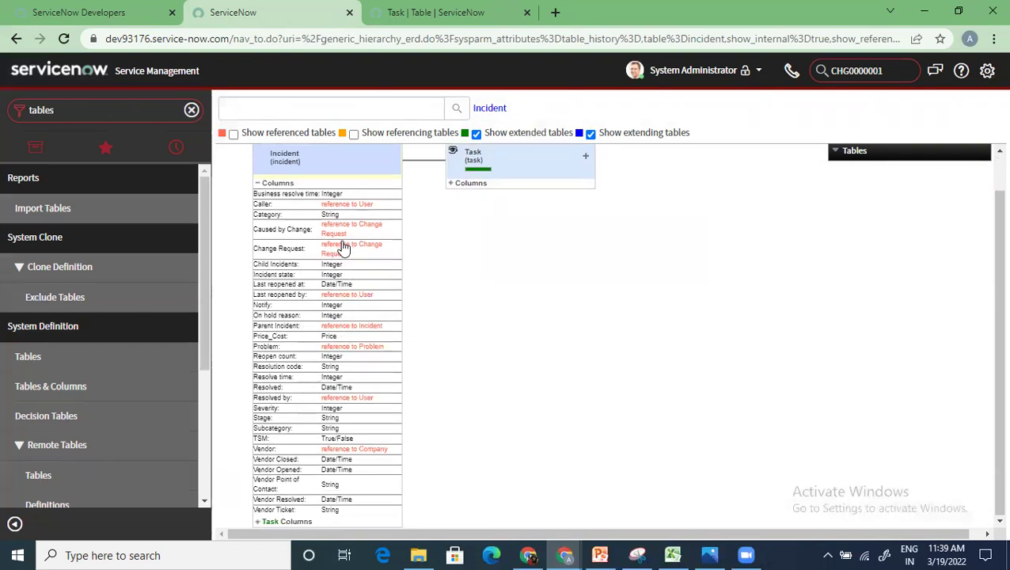
scroll(343, 248, "up", 1)
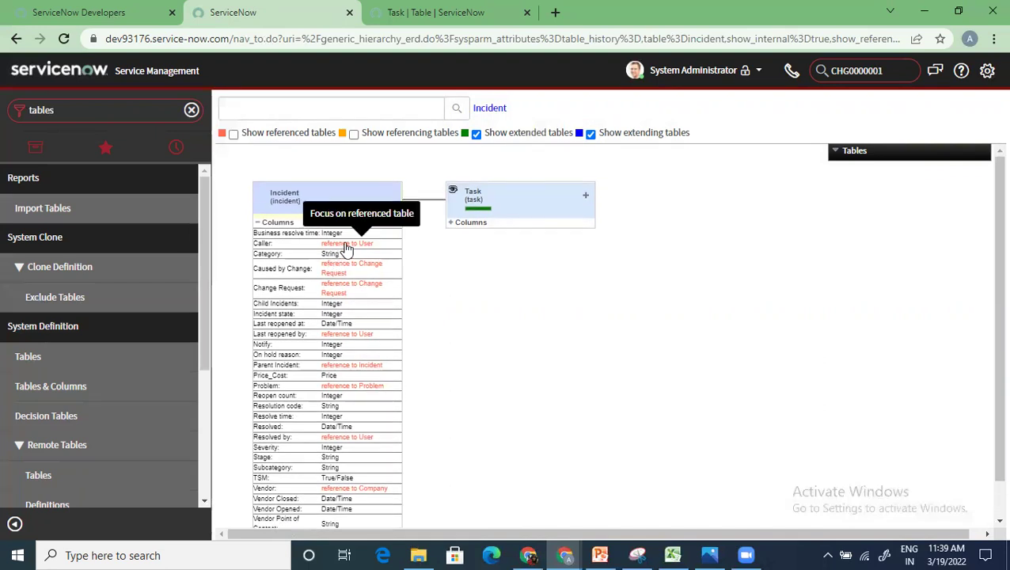
left_click(358, 247)
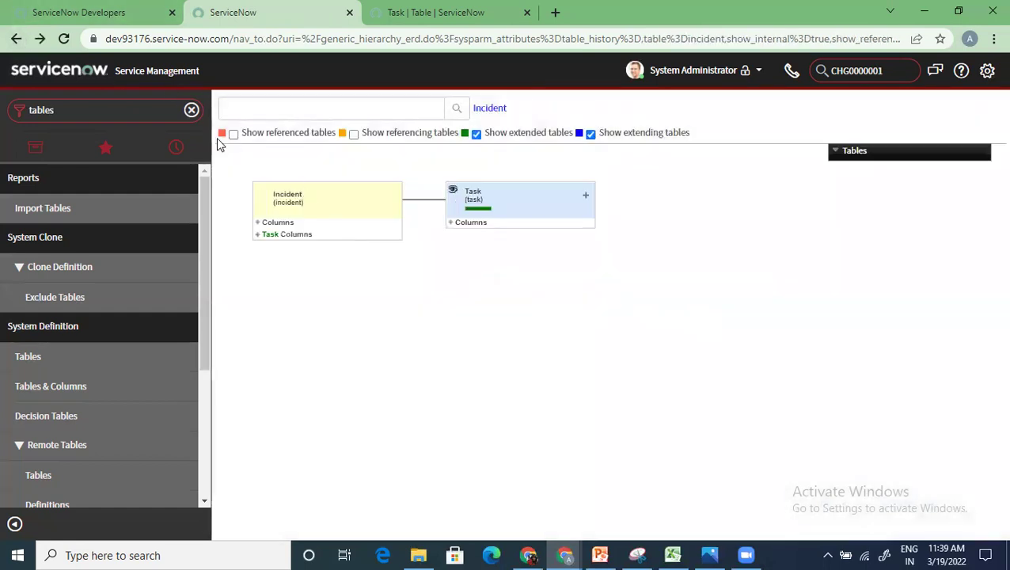
Step: Turn on 'Show referenced tables' and 'Show referencing tables' and scroll through the diagram
left_click(232, 133)
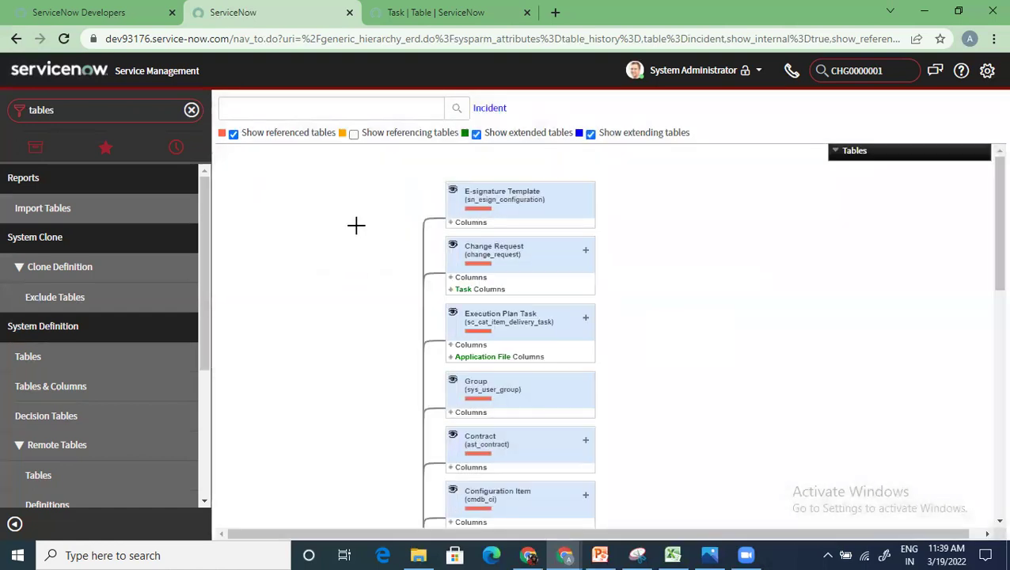
left_click(353, 133)
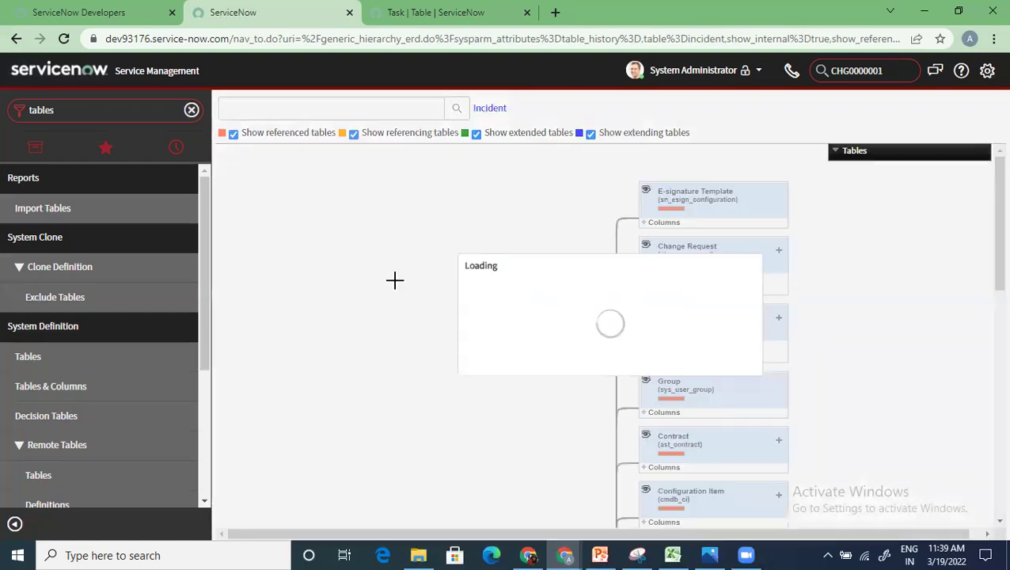
scroll(395, 281, "down", 10)
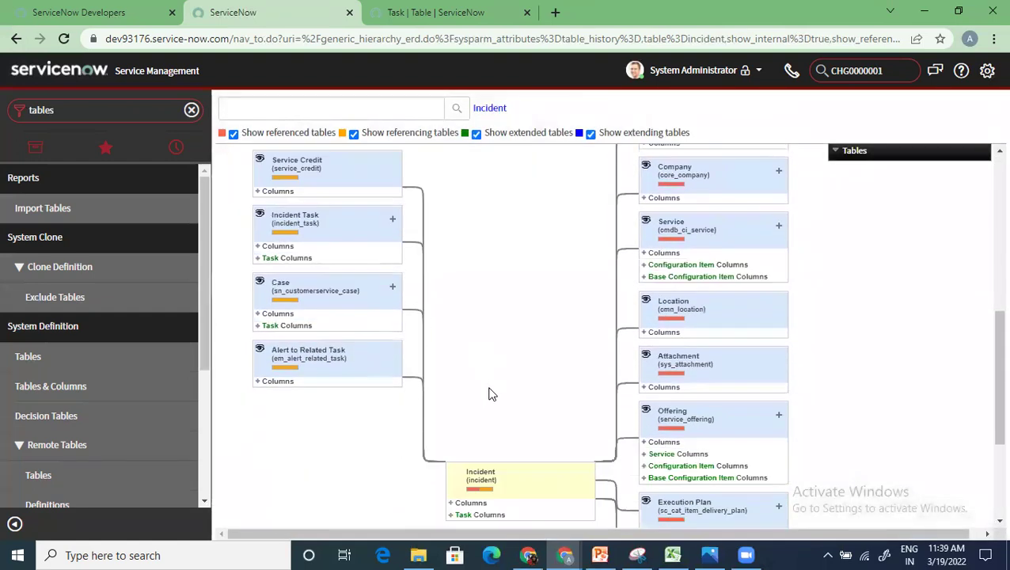
scroll(489, 393, "up", 2)
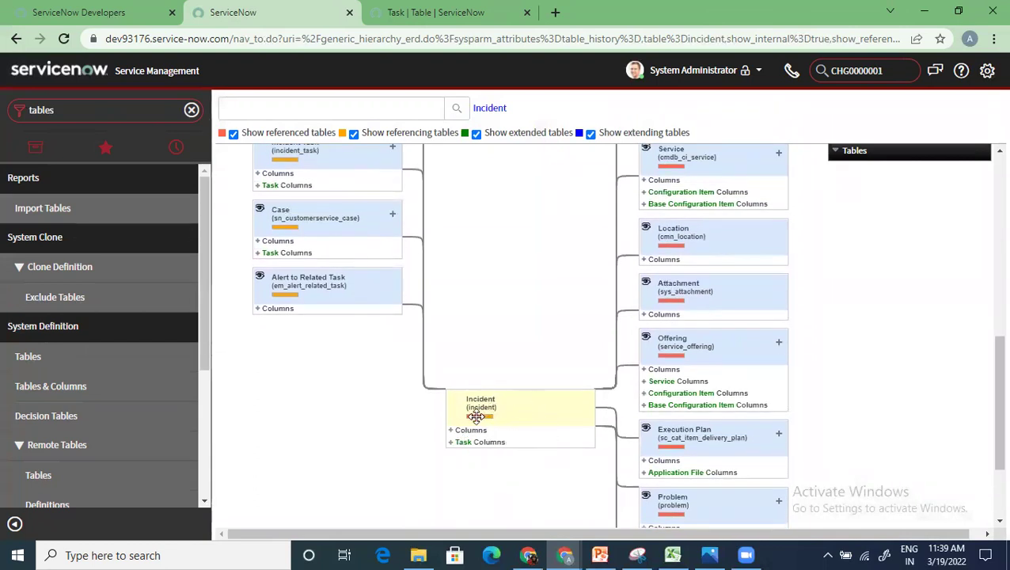
scroll(463, 423, "up", 6)
scroll(460, 413, "down", 4)
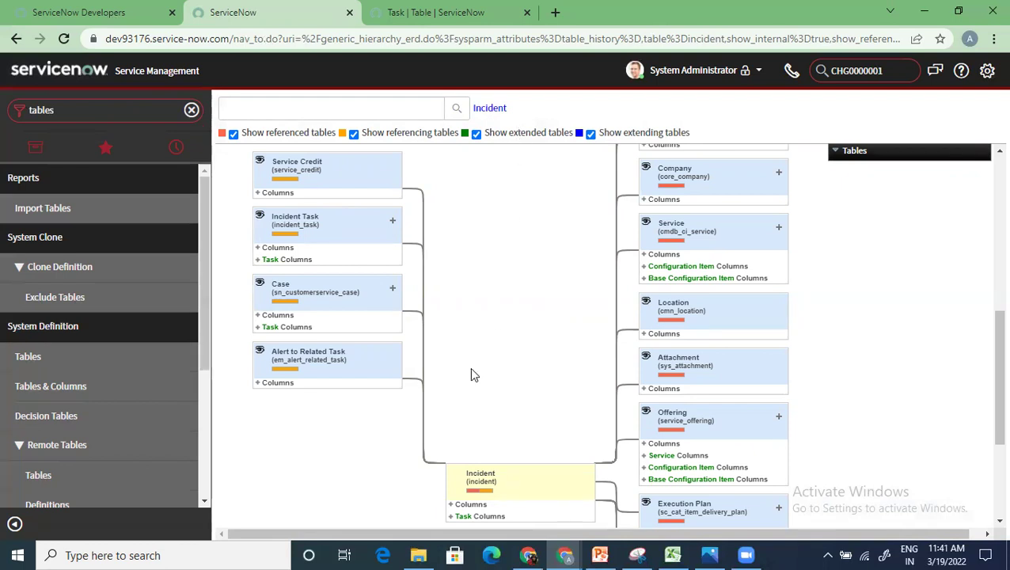
scroll(471, 375, "down", 3)
scroll(510, 434, "up", 2)
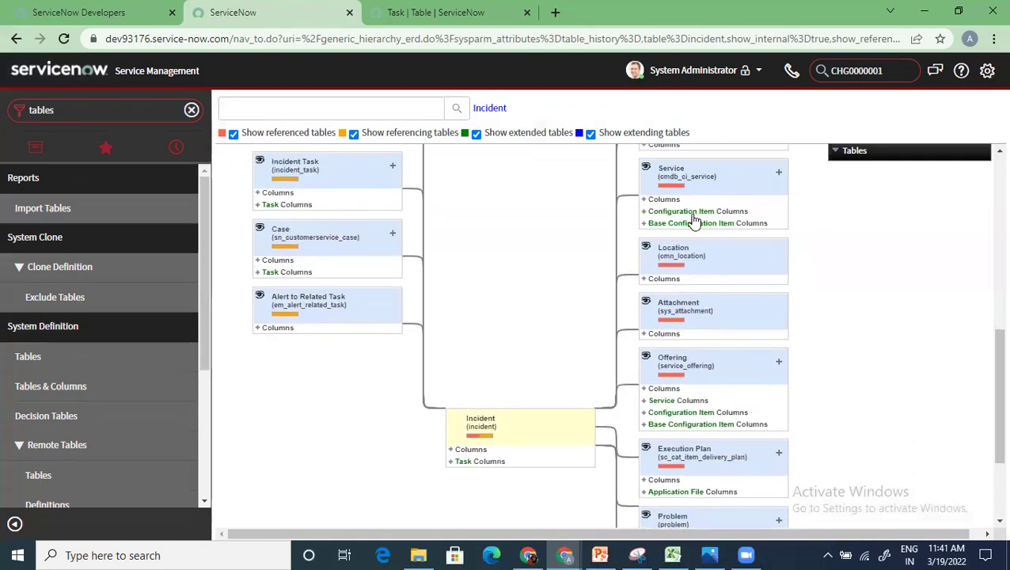
mouse_move(635, 278)
scroll(668, 294, "up", 10)
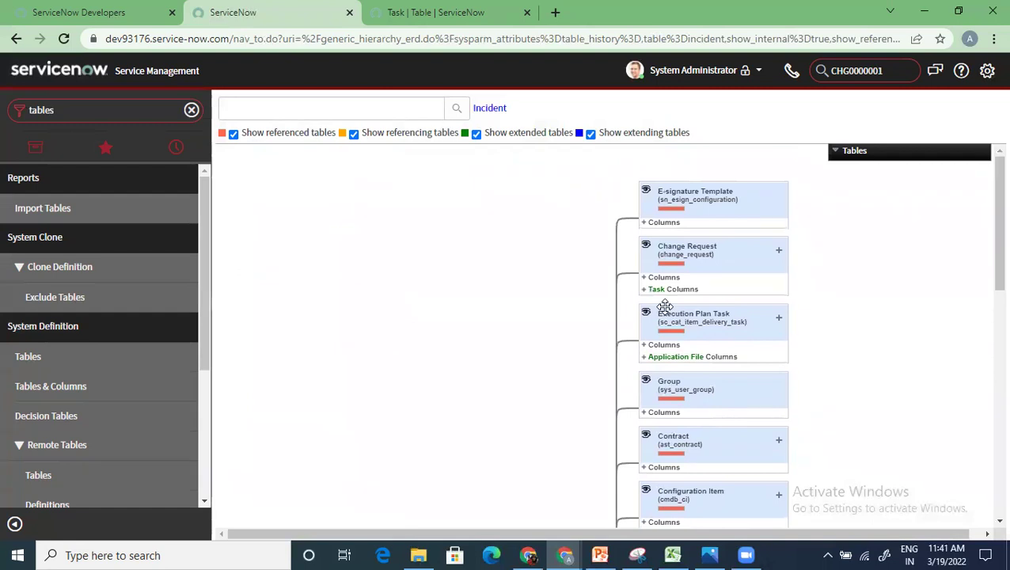
scroll(695, 384, "down", 4)
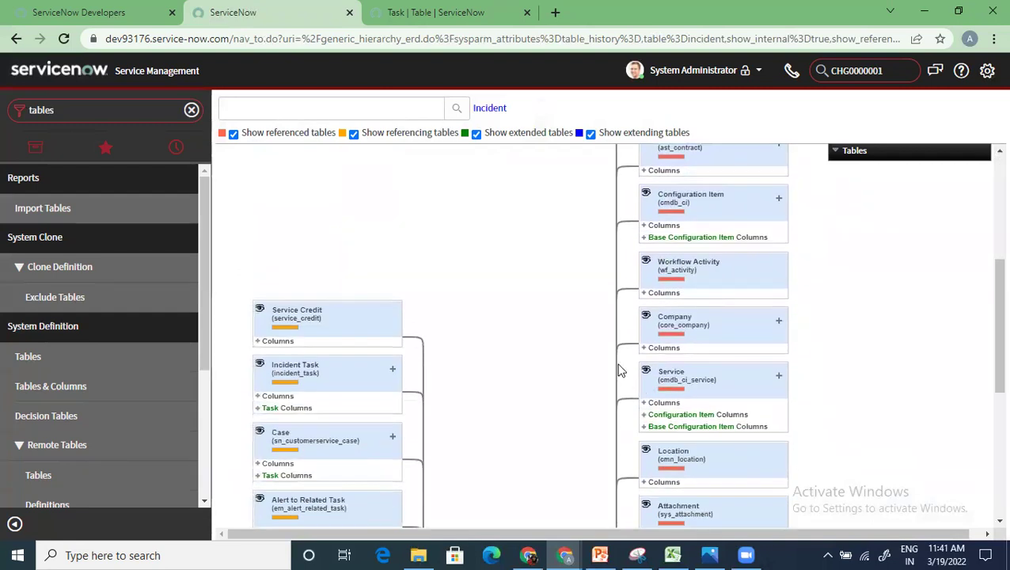
scroll(620, 371, "down", 4)
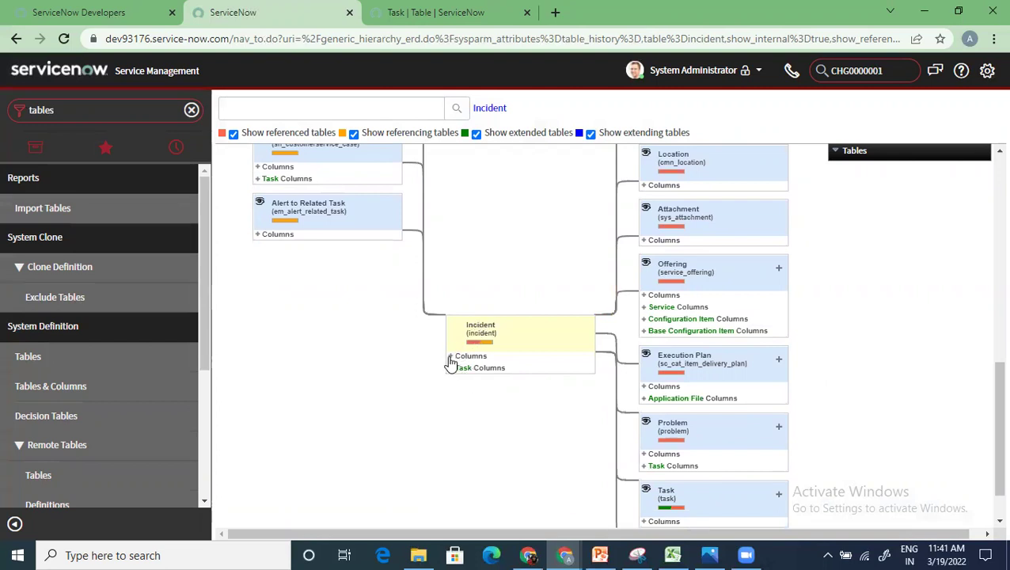
Step: Expand Incident's Columns and inherited Task Columns, scrolling through Active, Parent, Priority, State and Workflow activity
left_click(449, 357)
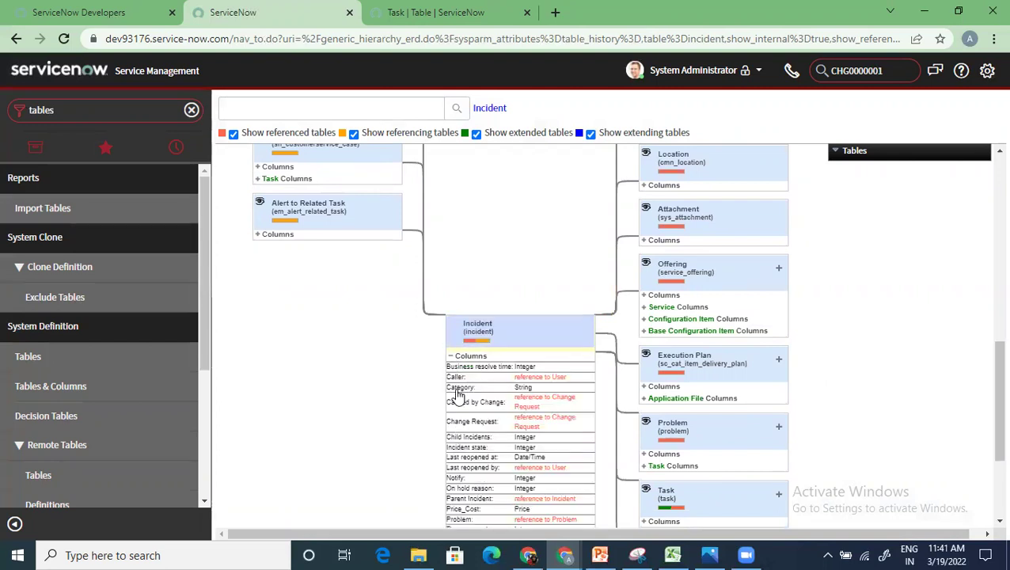
scroll(457, 372, "down", 2)
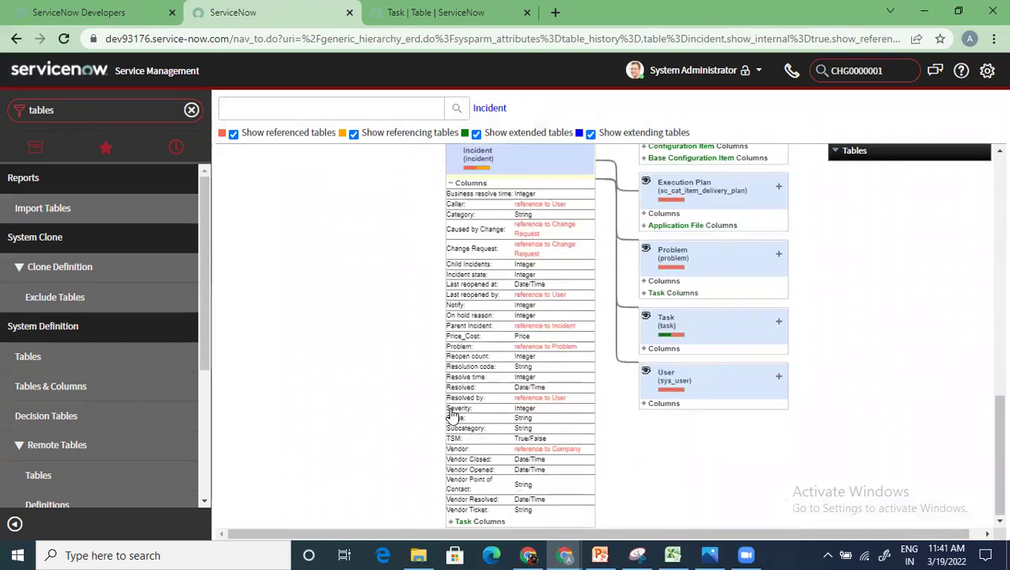
left_click(452, 522)
scroll(523, 424, "down", 4)
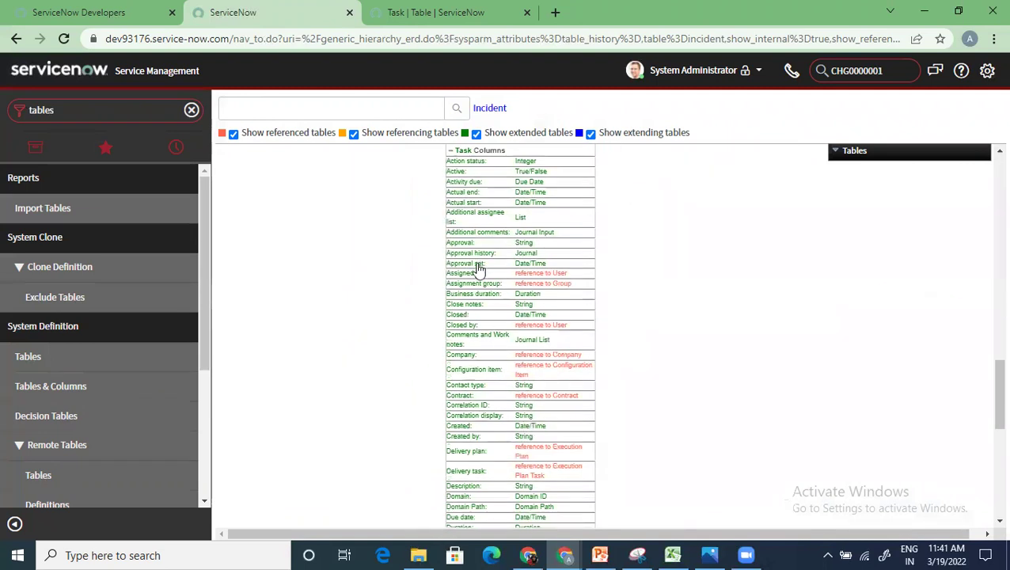
scroll(477, 285, "up", 2)
scroll(478, 360, "up", 3)
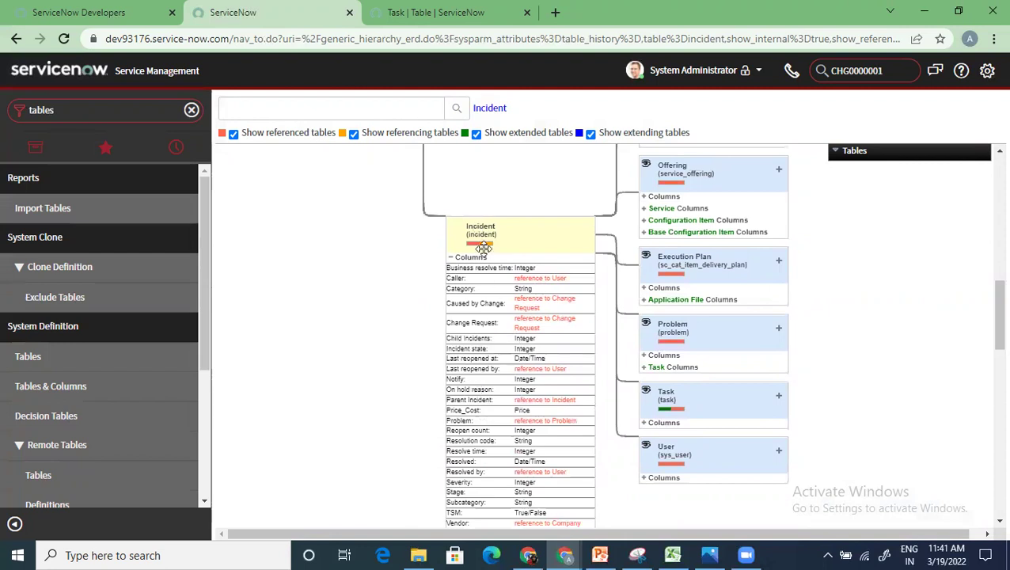
scroll(481, 412, "down", 10)
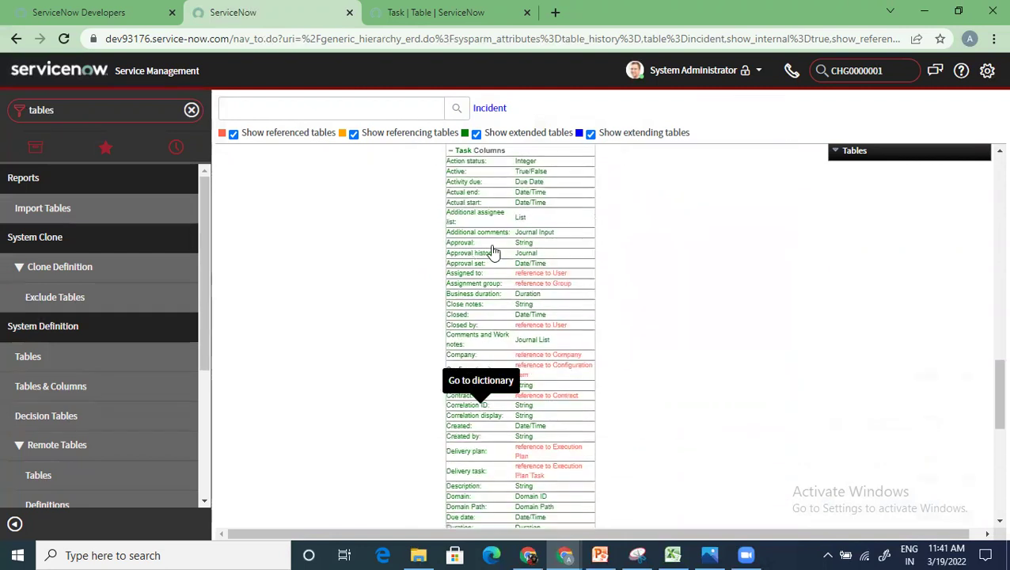
scroll(475, 407, "up", 10)
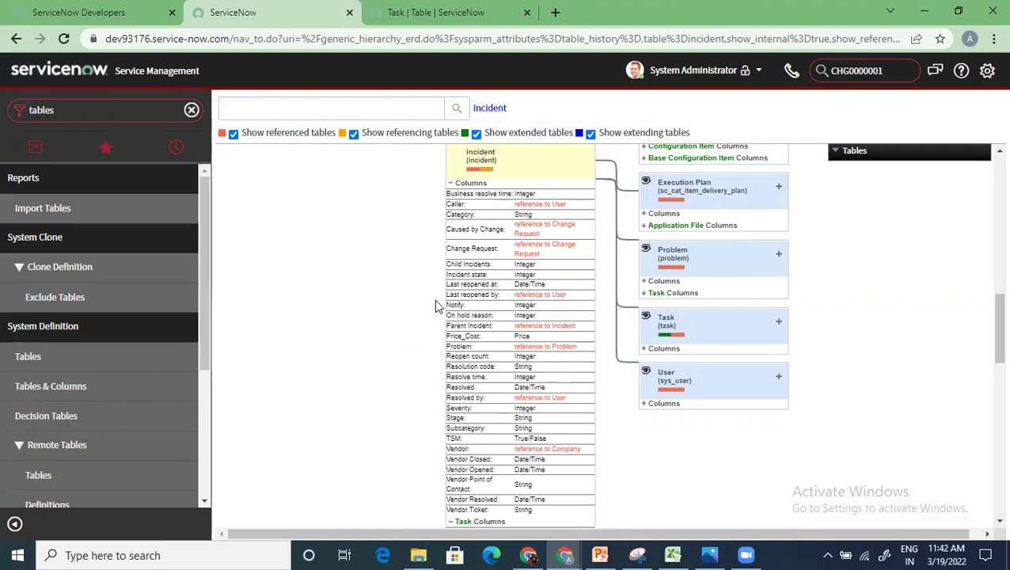
scroll(504, 411, "down", 4)
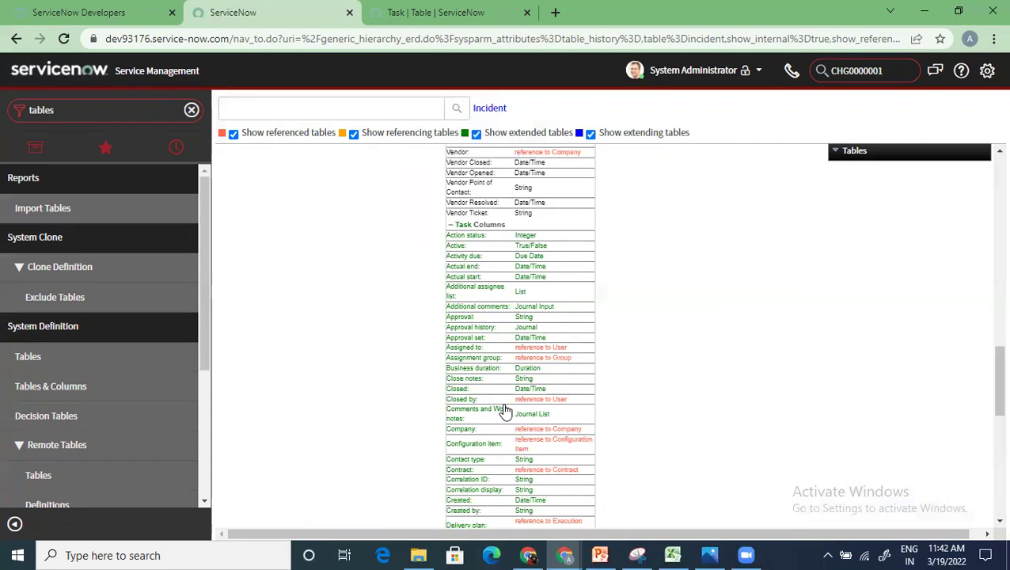
scroll(506, 413, "down", 5)
scroll(511, 418, "down", 3)
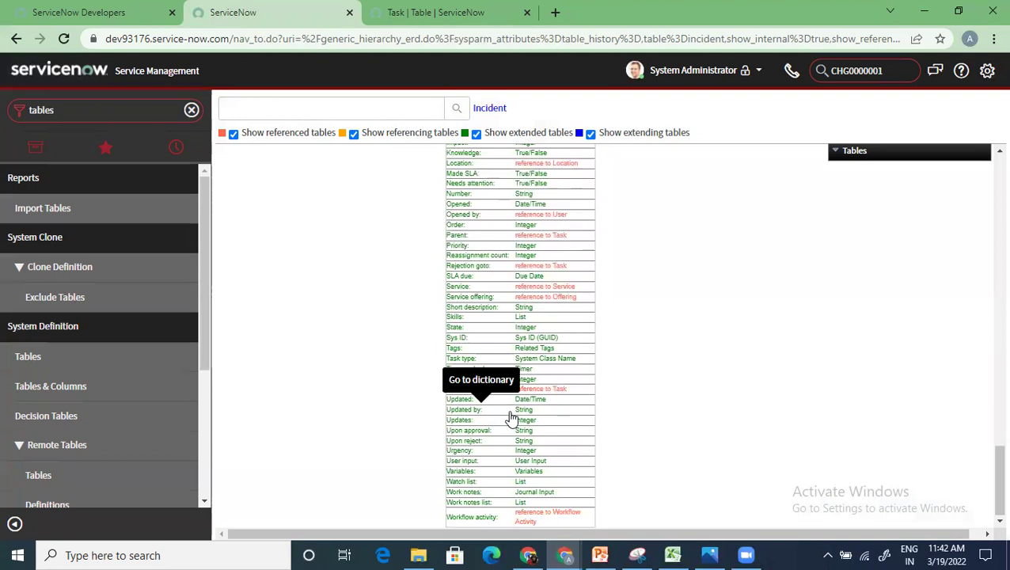
scroll(548, 413, "up", 8)
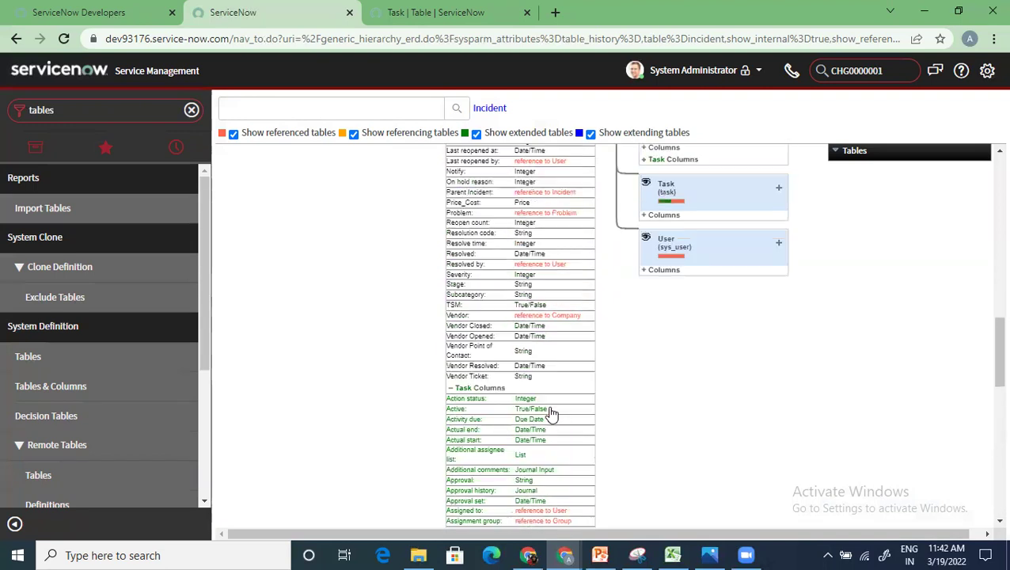
scroll(551, 414, "up", 10)
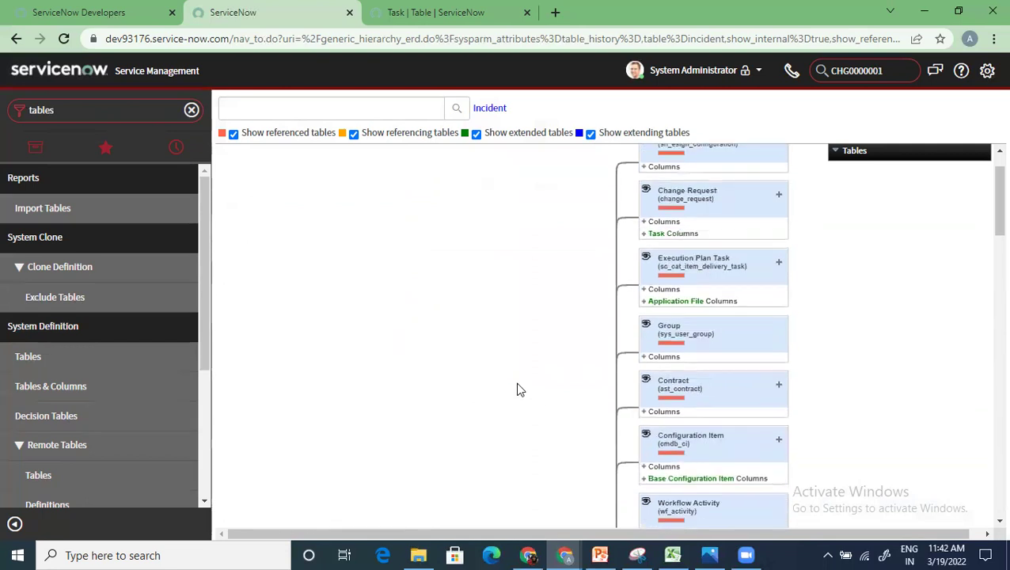
scroll(517, 385, "up", 2)
scroll(517, 385, "down", 8)
scroll(516, 402, "down", 4)
scroll(516, 402, "up", 3)
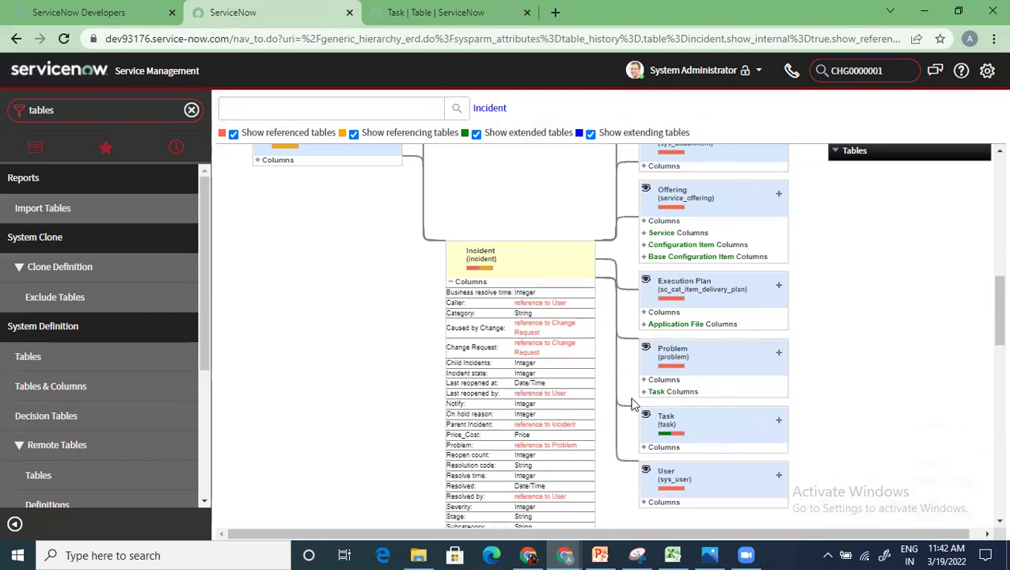
Step: Expand the Problem box, then its Task Columns and own Columns such as Category and Workaround
left_click(778, 353)
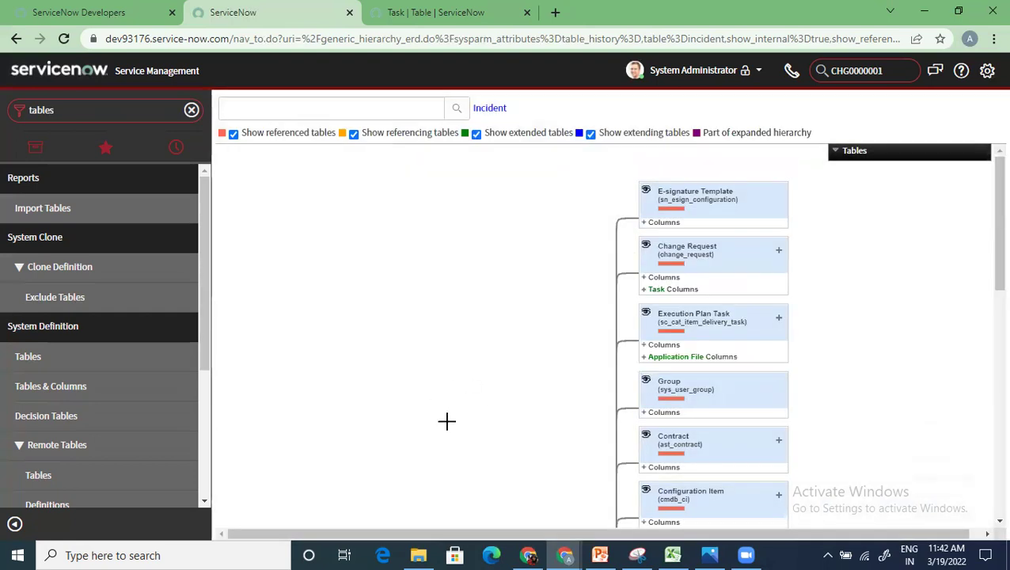
scroll(447, 420, "down", 4)
scroll(449, 424, "down", 4)
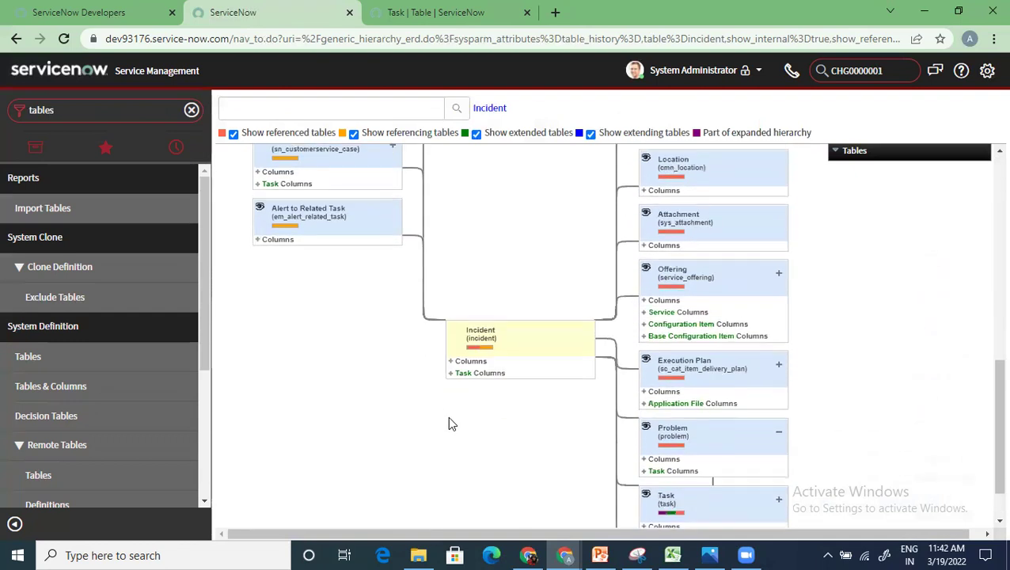
scroll(448, 418, "down", 1)
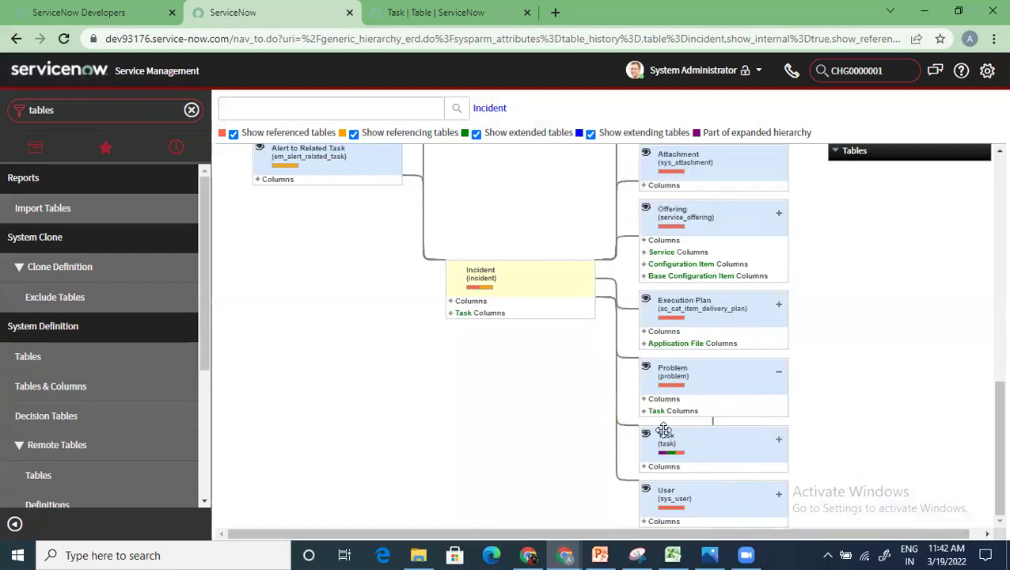
left_click(643, 410)
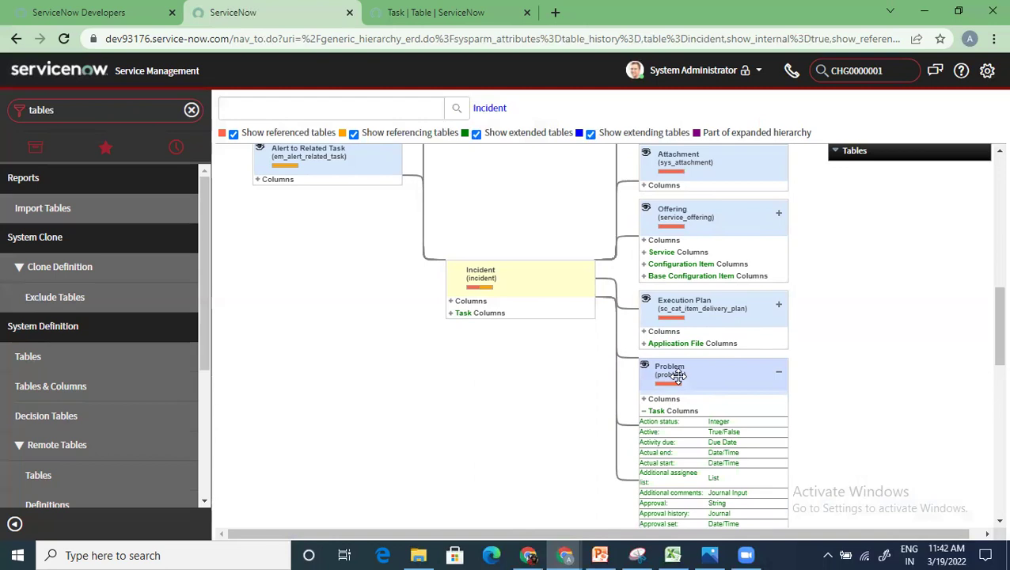
scroll(716, 450, "down", 3)
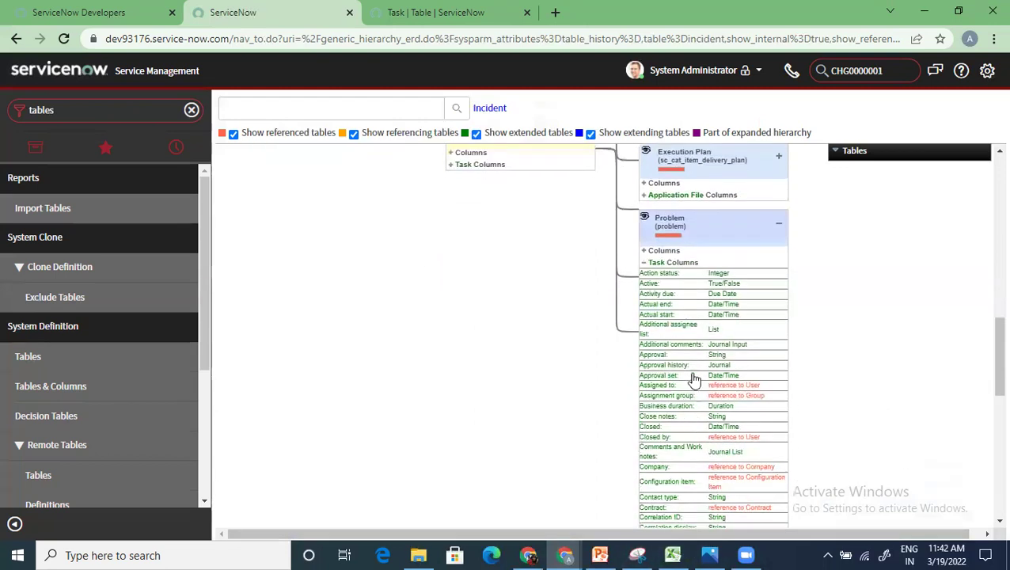
left_click(643, 252)
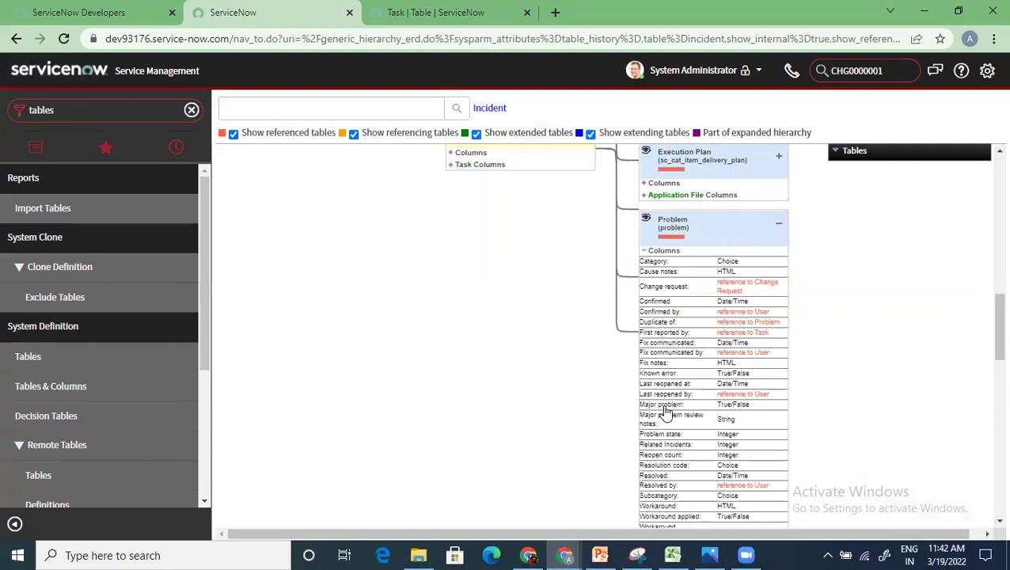
scroll(665, 411, "down", 1)
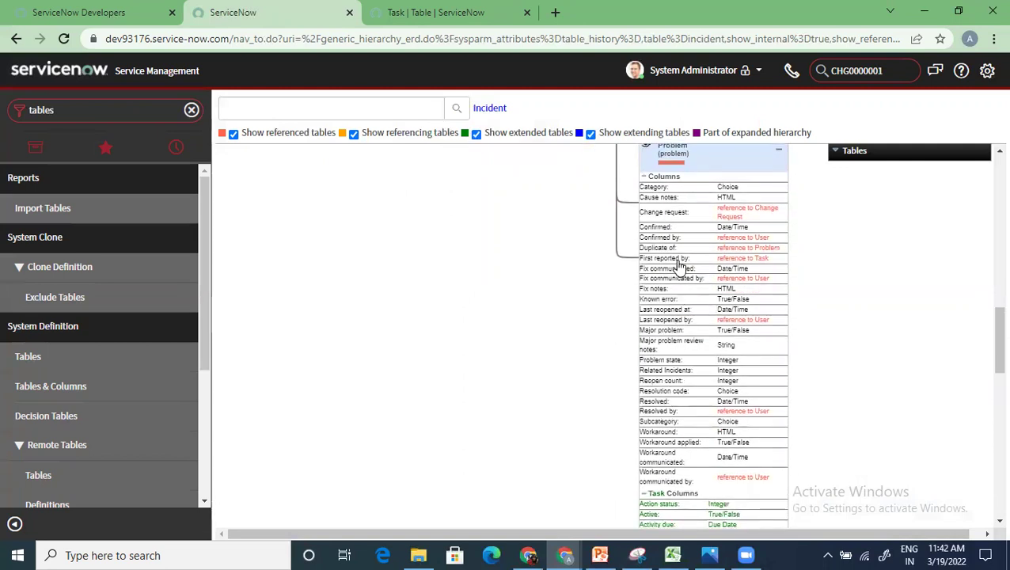
scroll(681, 267, "up", 1)
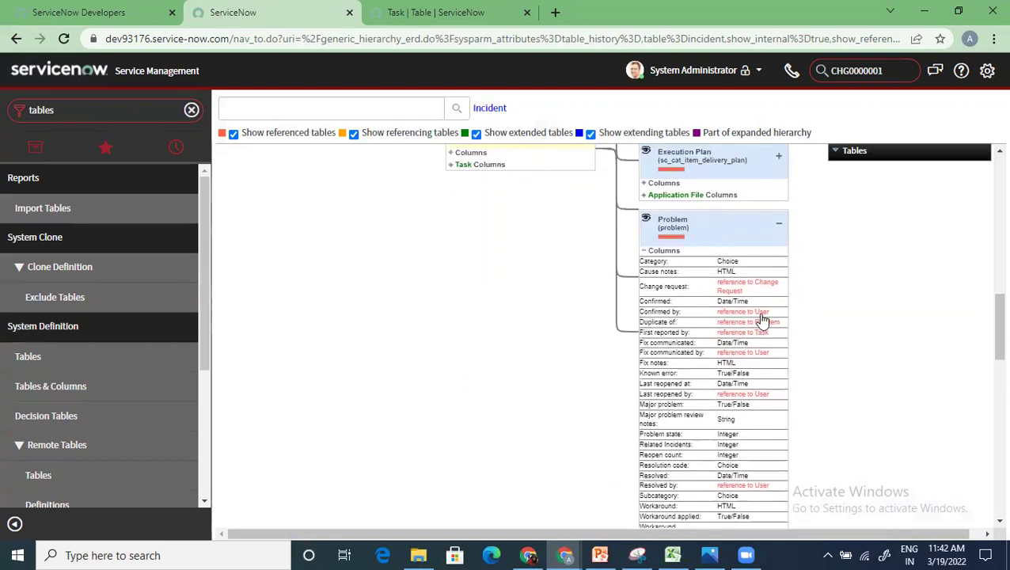
scroll(477, 377, "up", 4)
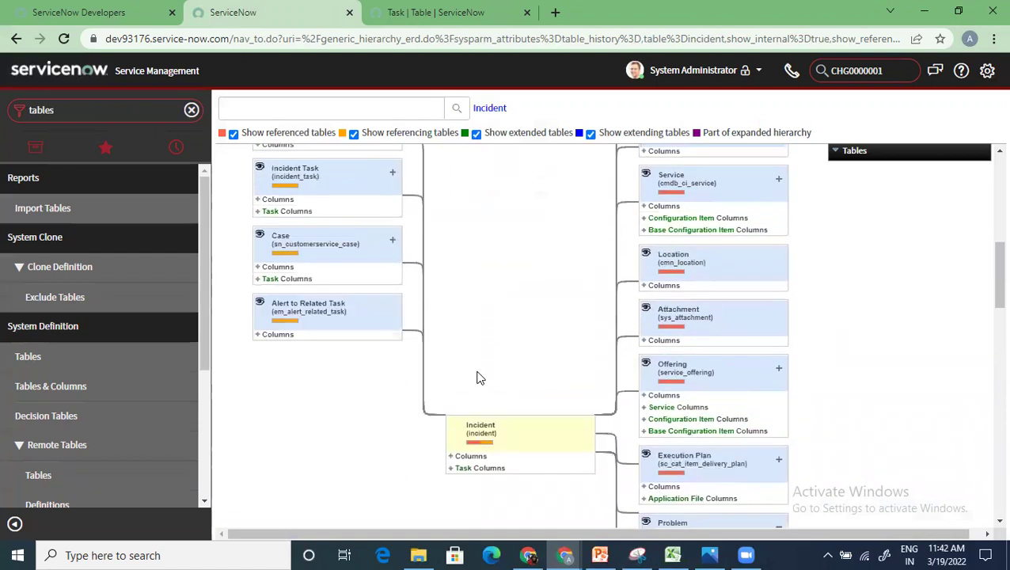
scroll(476, 376, "up", 5)
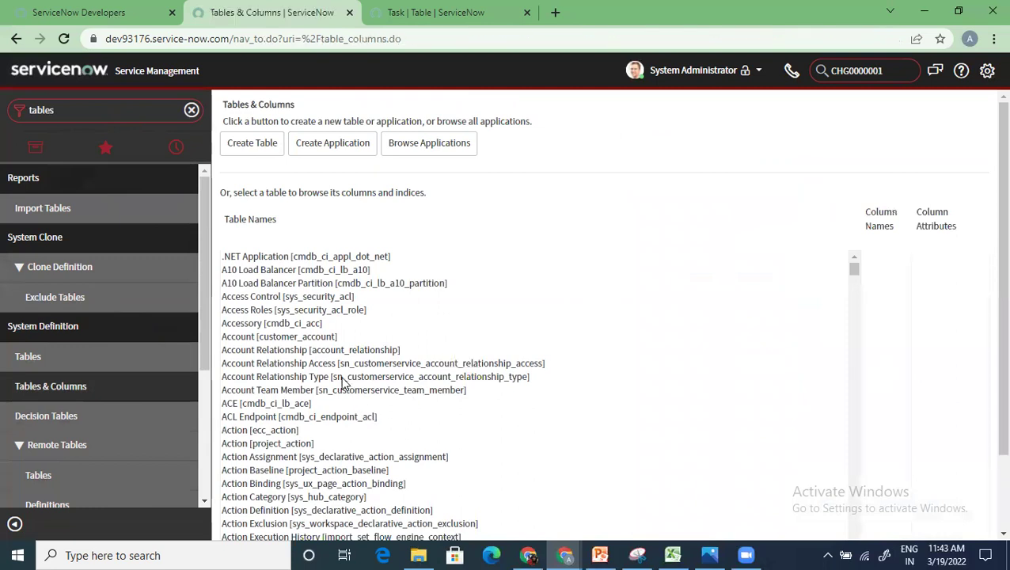
Step: Load the Account [customer_account] table's columns and scroll through them
left_click(305, 341)
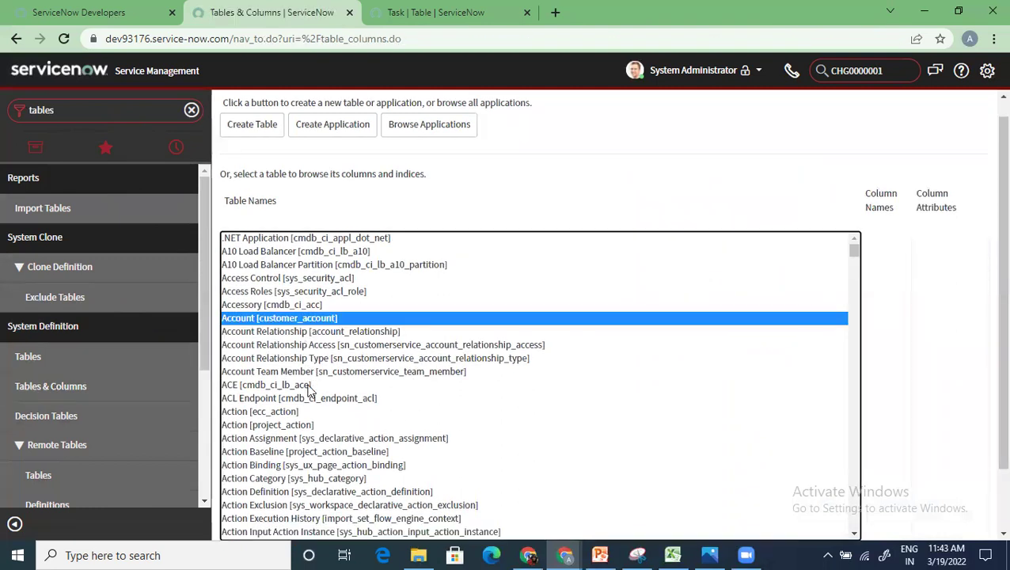
scroll(564, 464, "down", 10)
scroll(506, 399, "up", 9)
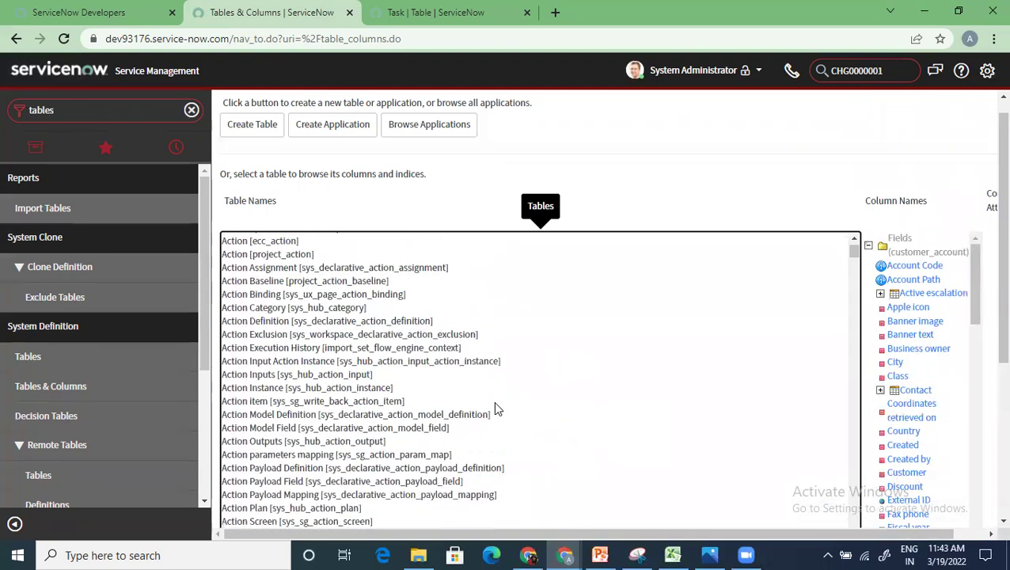
scroll(380, 395, "up", 1)
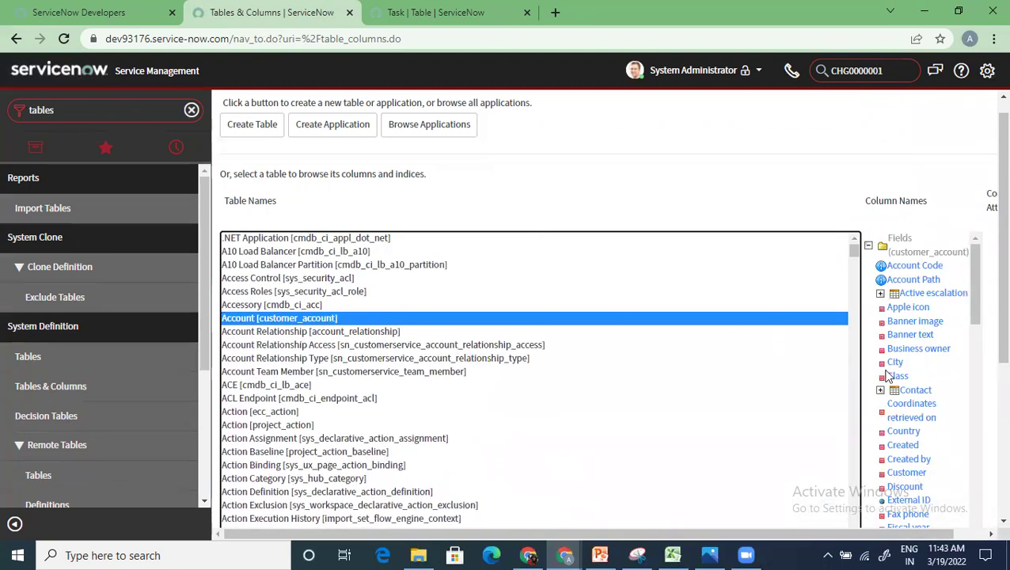
scroll(987, 340, "down", 3)
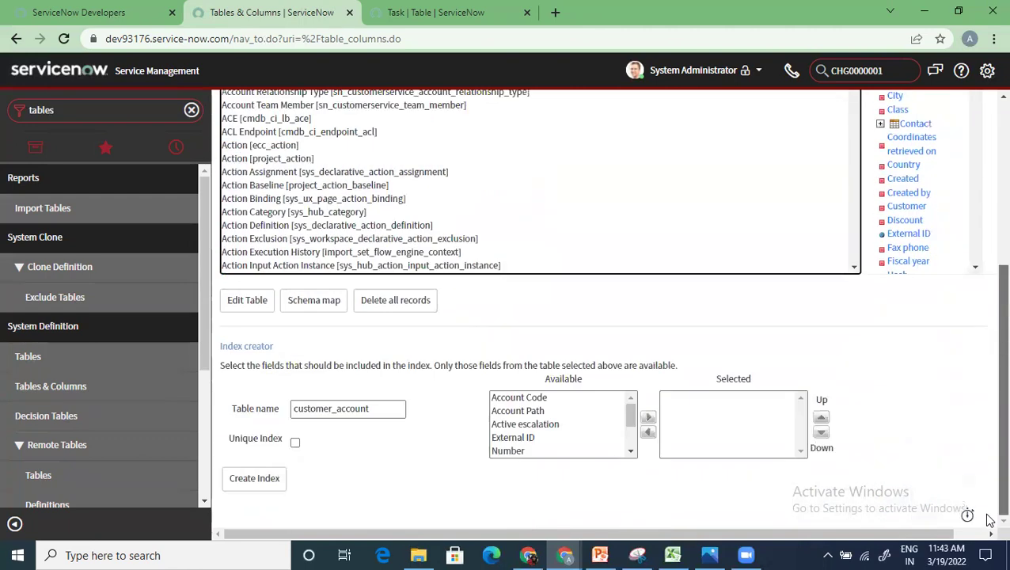
scroll(987, 474, "up", 3)
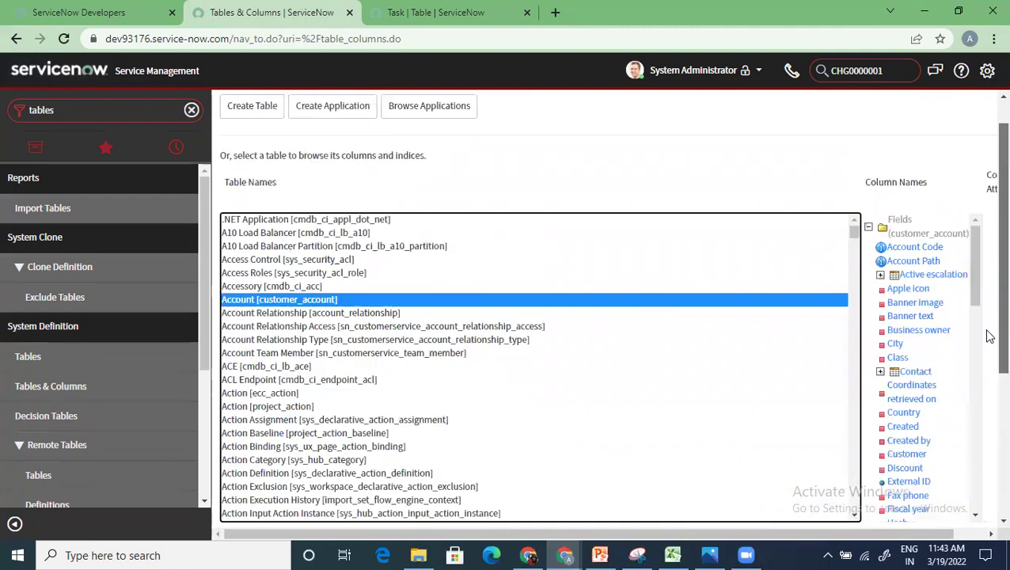
scroll(985, 388, "down", 2)
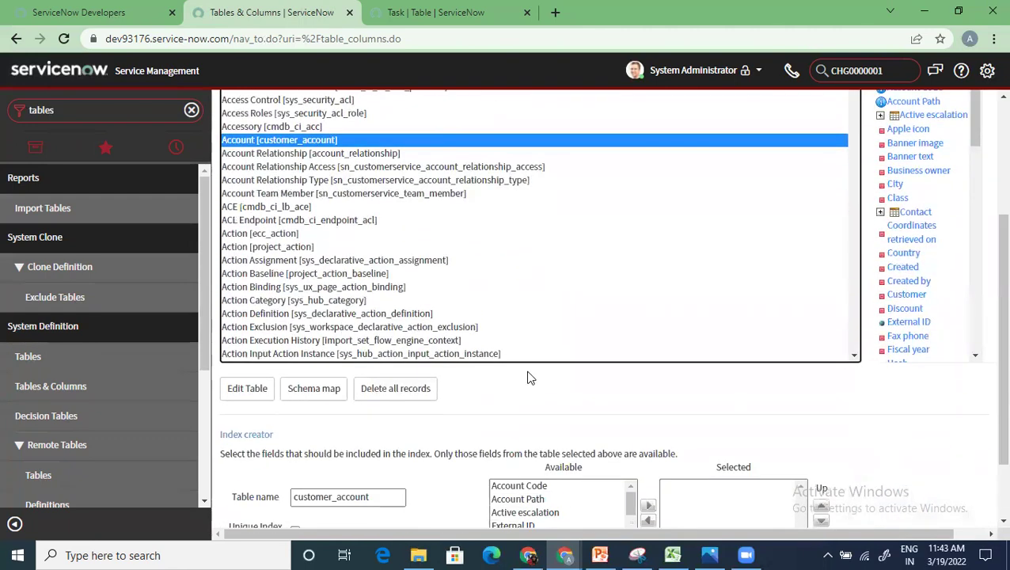
Step: Open the Account schema map in a new tab, review its Order, Case, User and Company links, then return
left_click(324, 388)
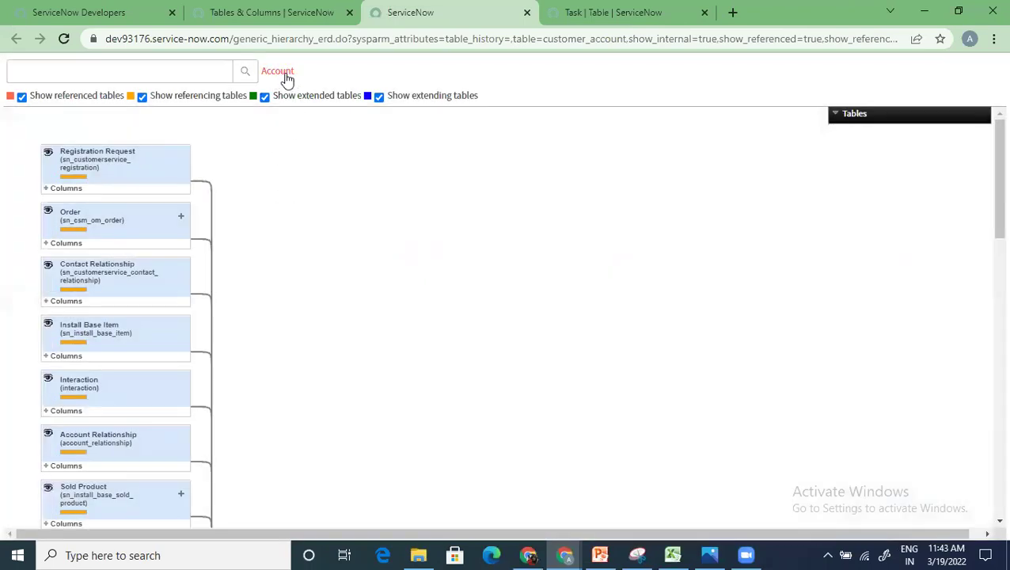
scroll(291, 352, "down", 10)
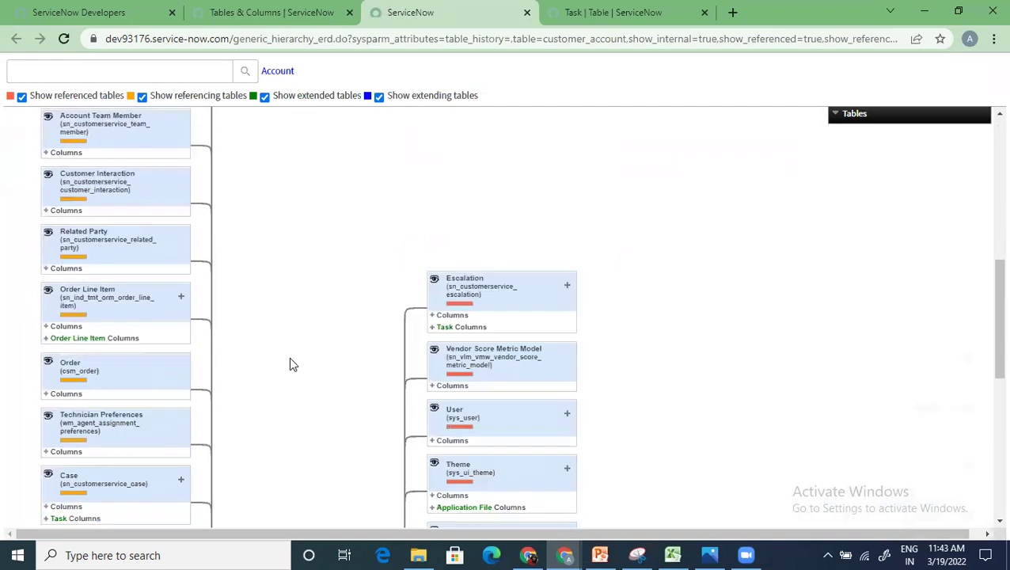
scroll(292, 368, "down", 1)
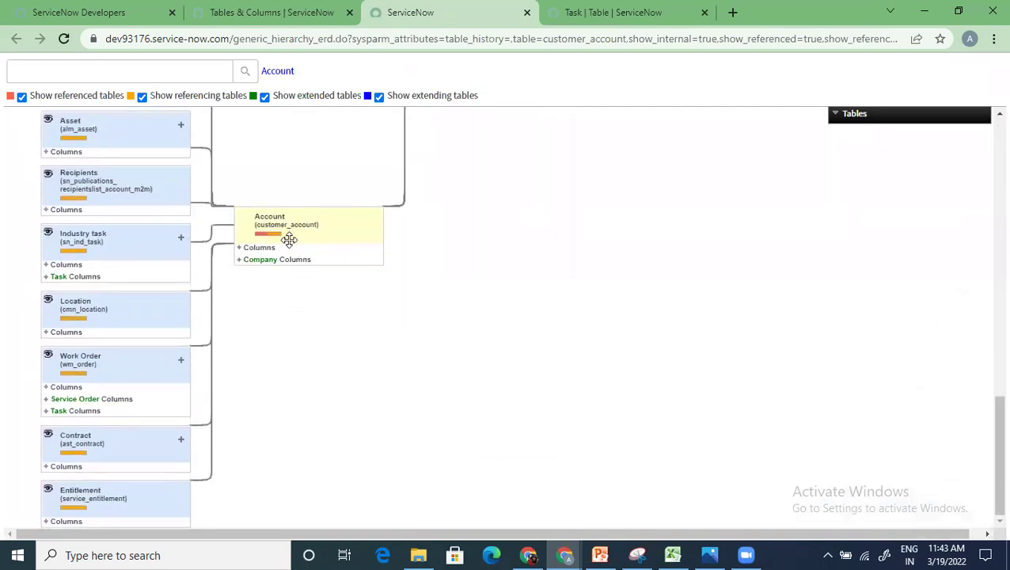
scroll(307, 356, "up", 6)
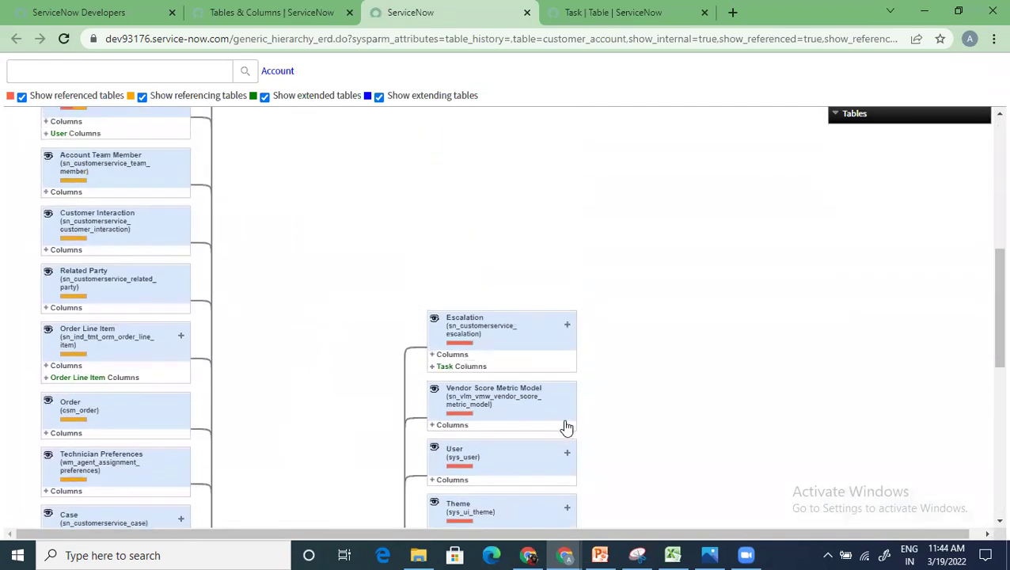
scroll(125, 210, "up", 3)
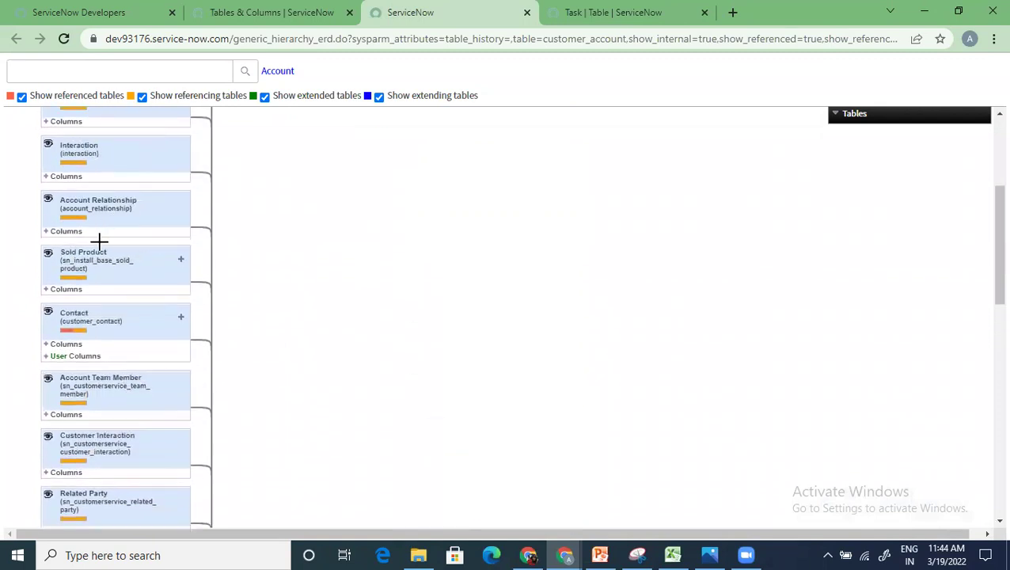
scroll(99, 239, "up", 3)
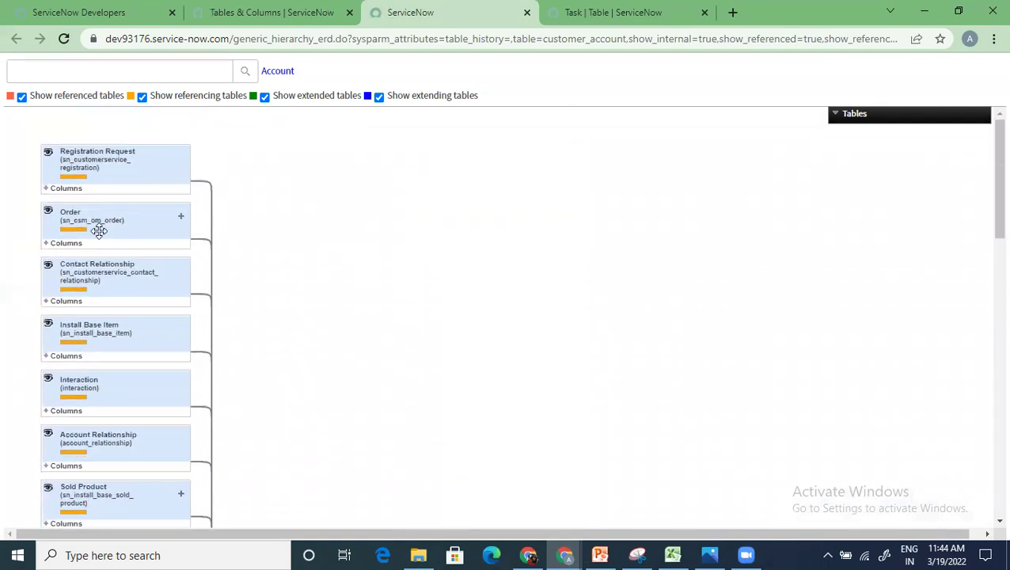
scroll(99, 231, "down", 5)
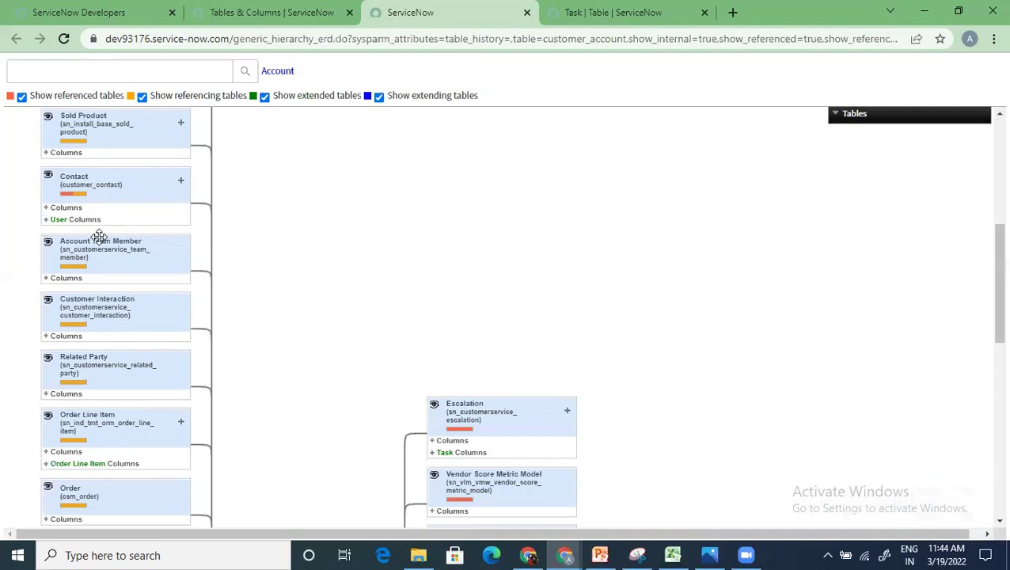
scroll(99, 242, "down", 5)
scroll(200, 349, "down", 3)
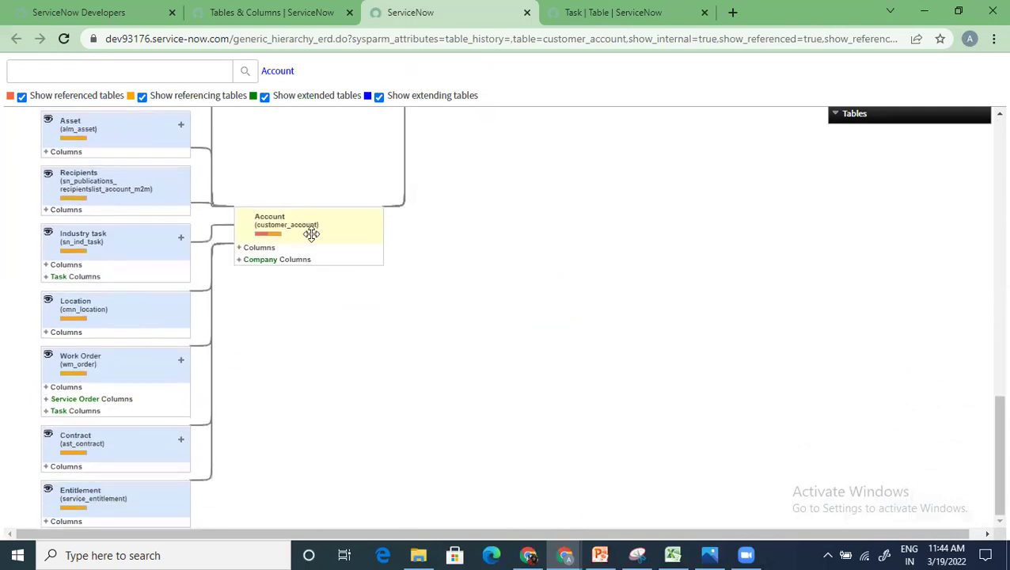
scroll(140, 279, "up", 12)
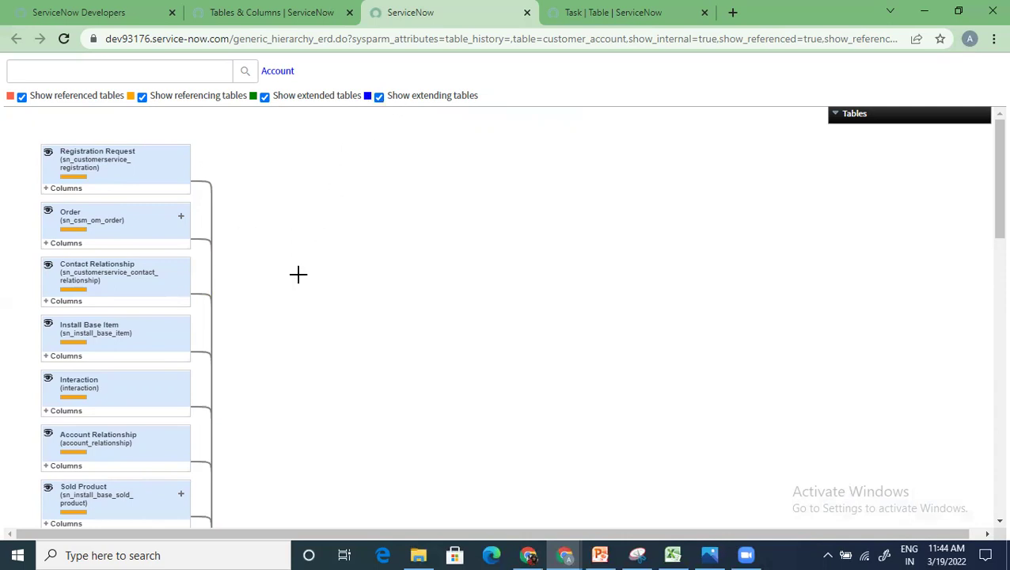
scroll(297, 274, "down", 10)
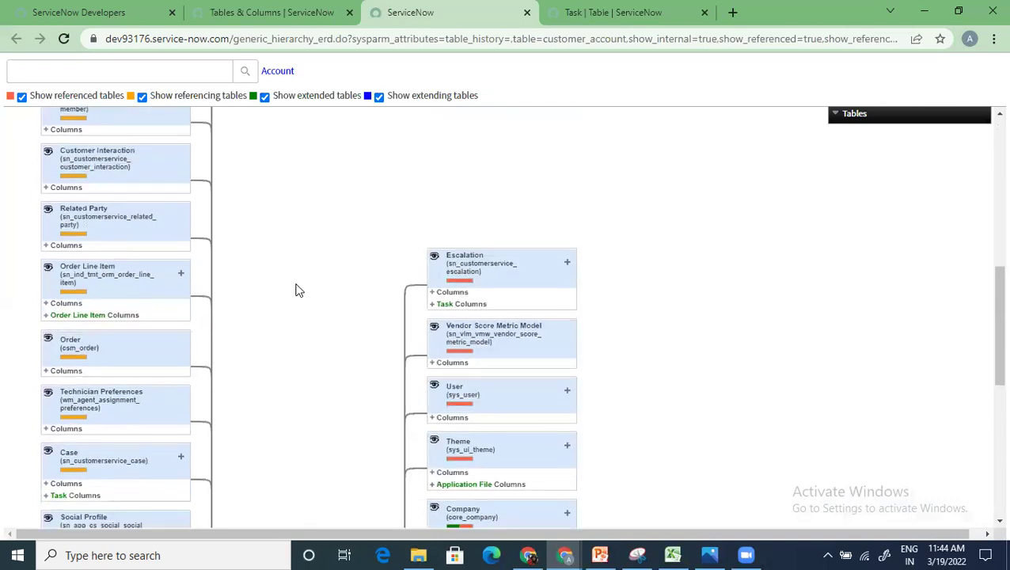
left_click(321, 28)
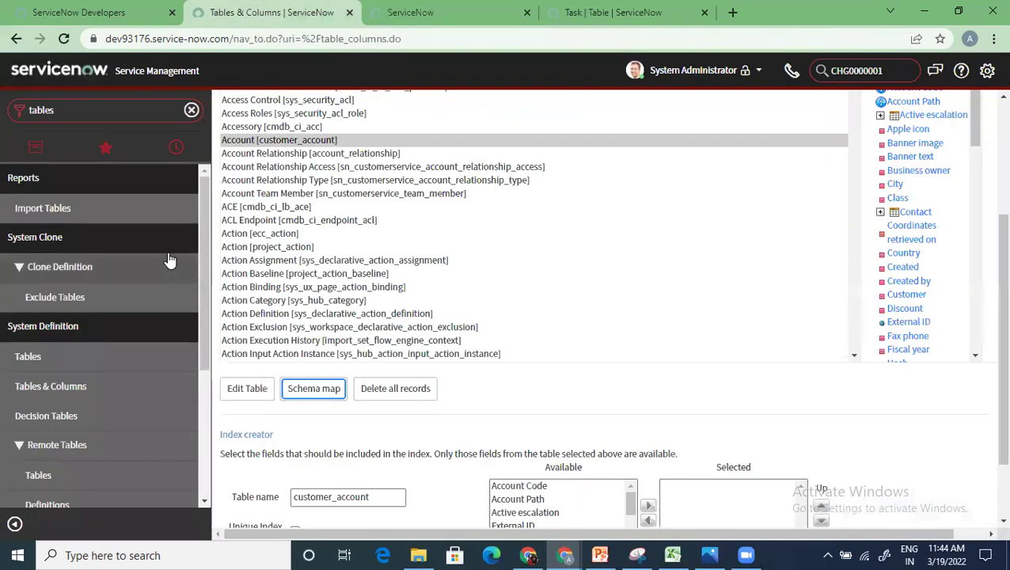
Step: Find 'dictiona' in the navigator, open the Dictionary Entries list, and start a table-name filter
left_click(192, 111)
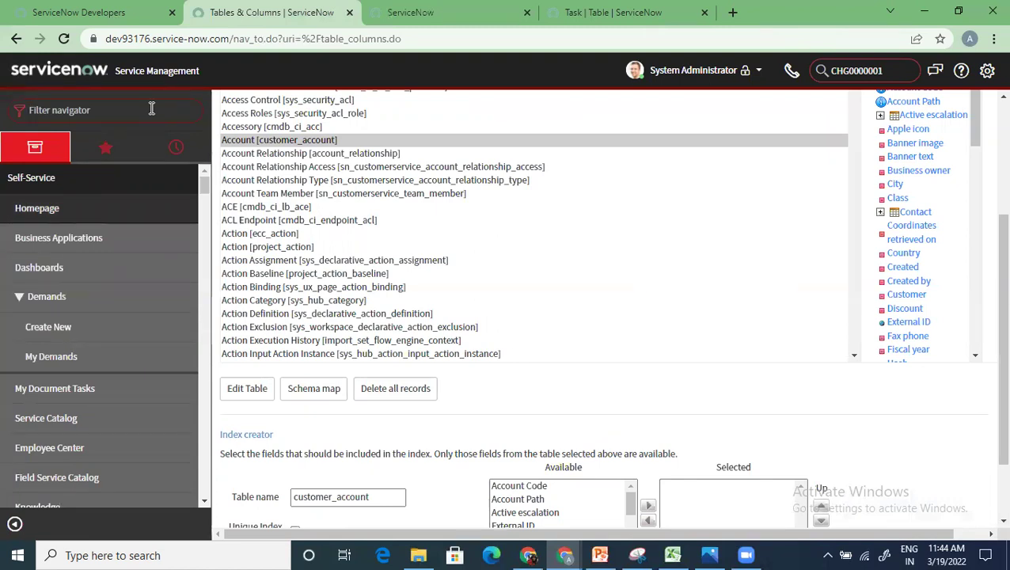
type("dictiona")
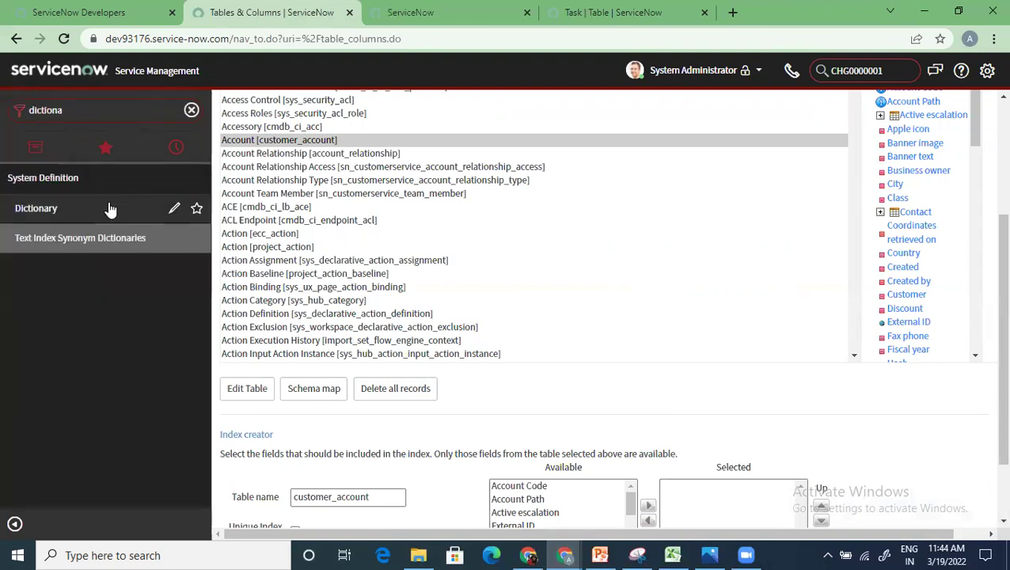
left_click(39, 209)
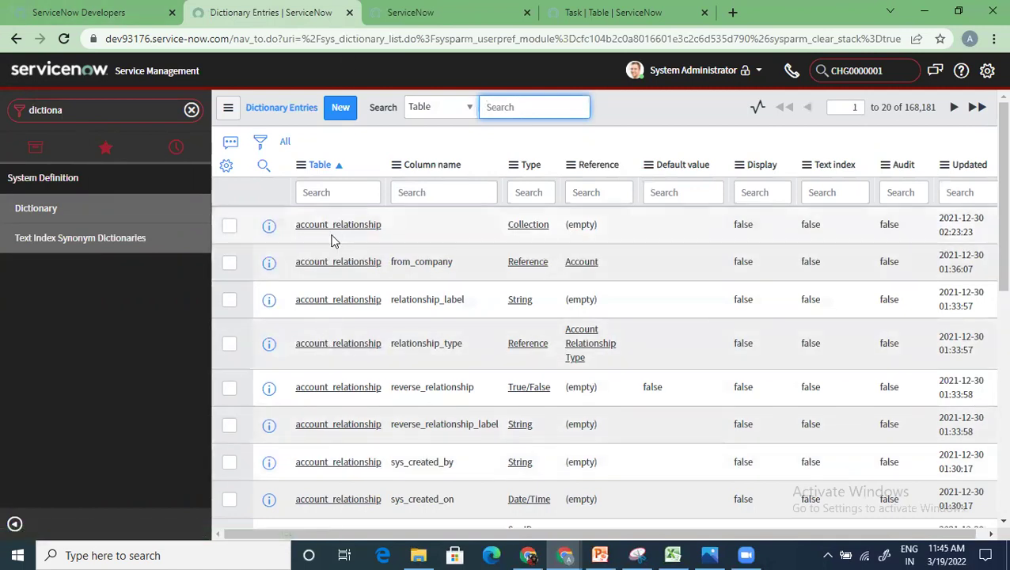
left_click(355, 191)
Step: Filter the Dictionary Entries by table '*incident' to show the 71 matching column records
type("*incid")
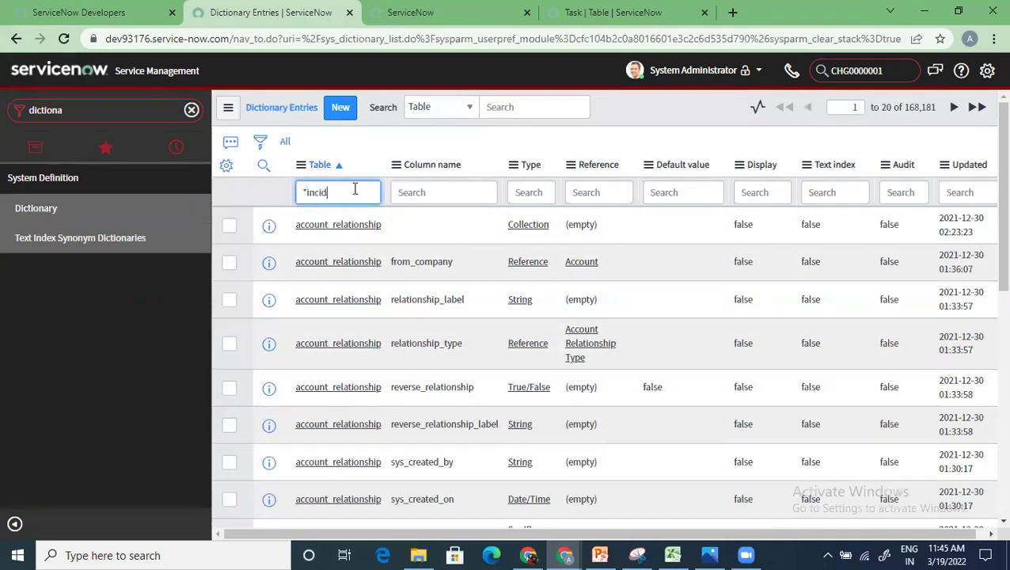
type("ent")
key("Return")
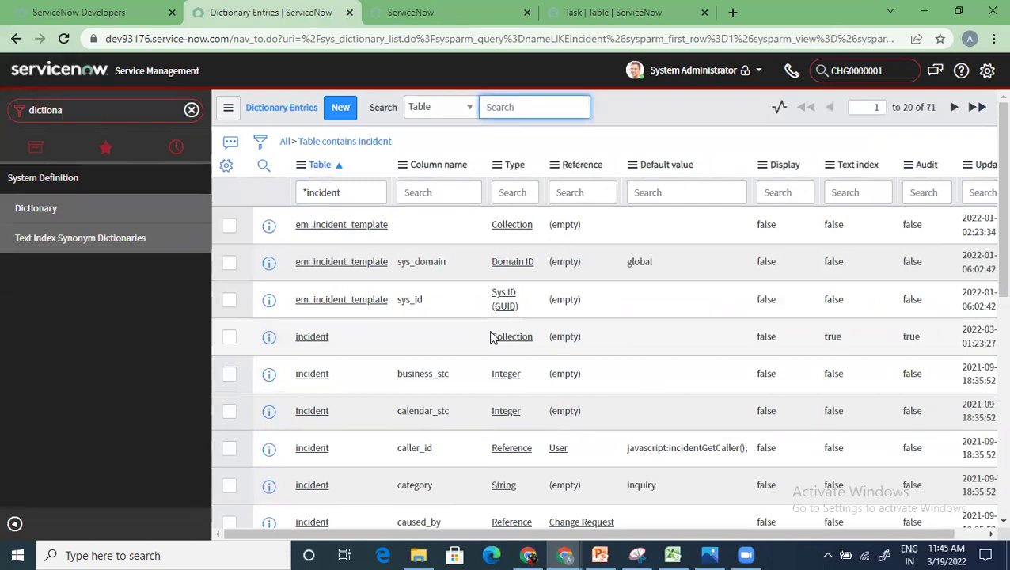
scroll(490, 338, "down", 3)
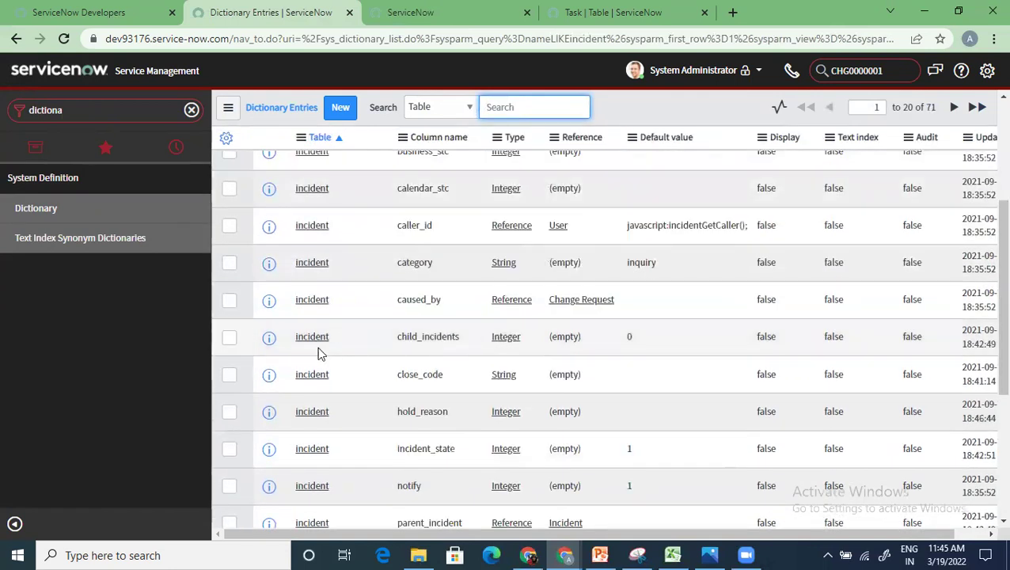
scroll(325, 363, "down", 2)
left_click(309, 302)
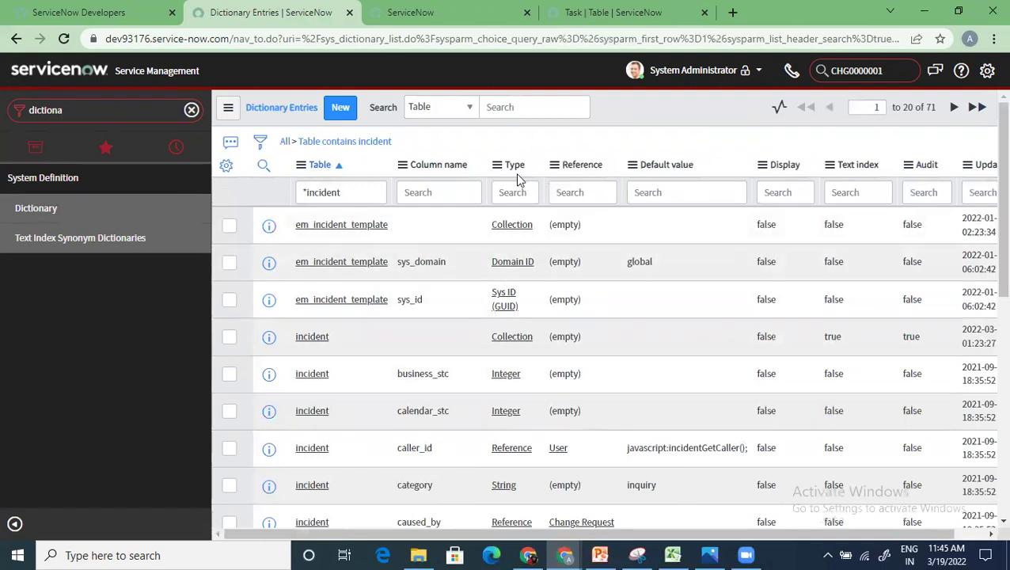
right_click(512, 168)
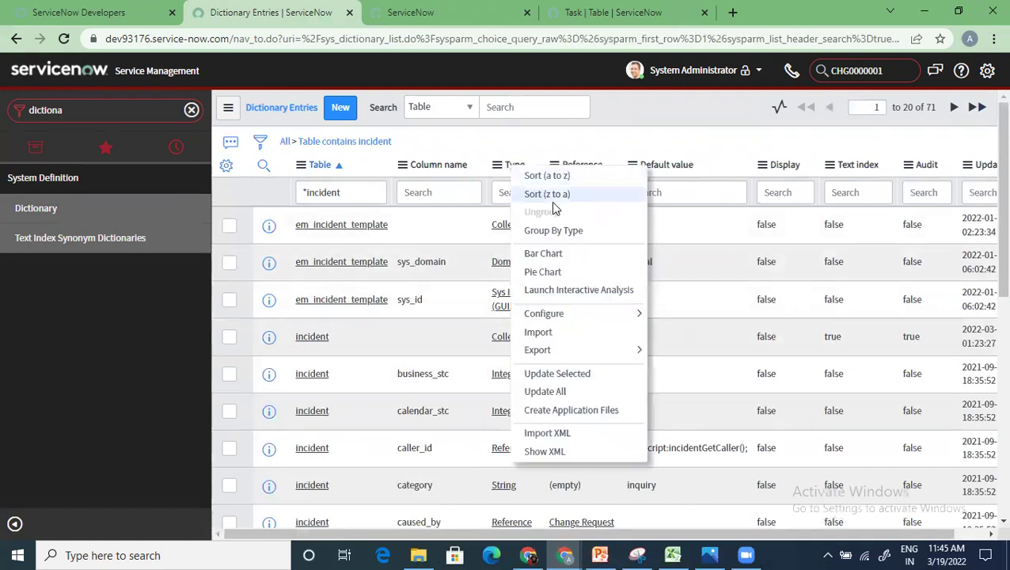
left_click(565, 236)
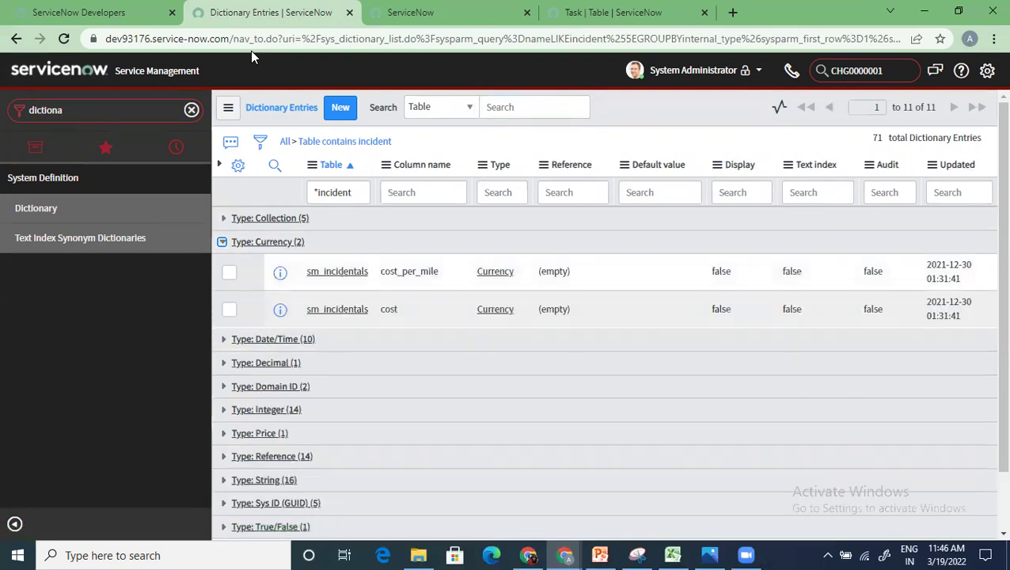
right_click(431, 164)
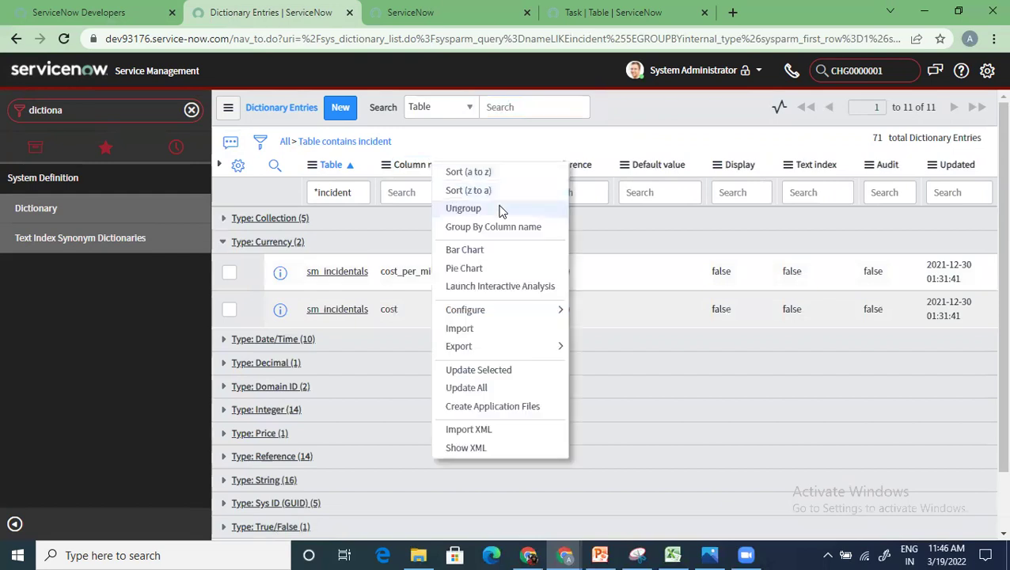
left_click(502, 211)
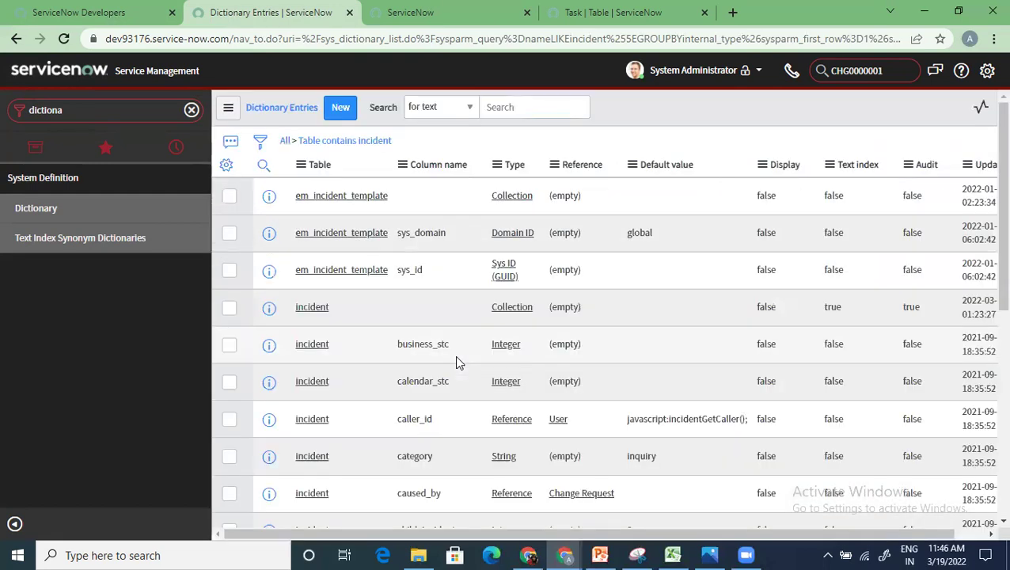
scroll(455, 361, "down", 3)
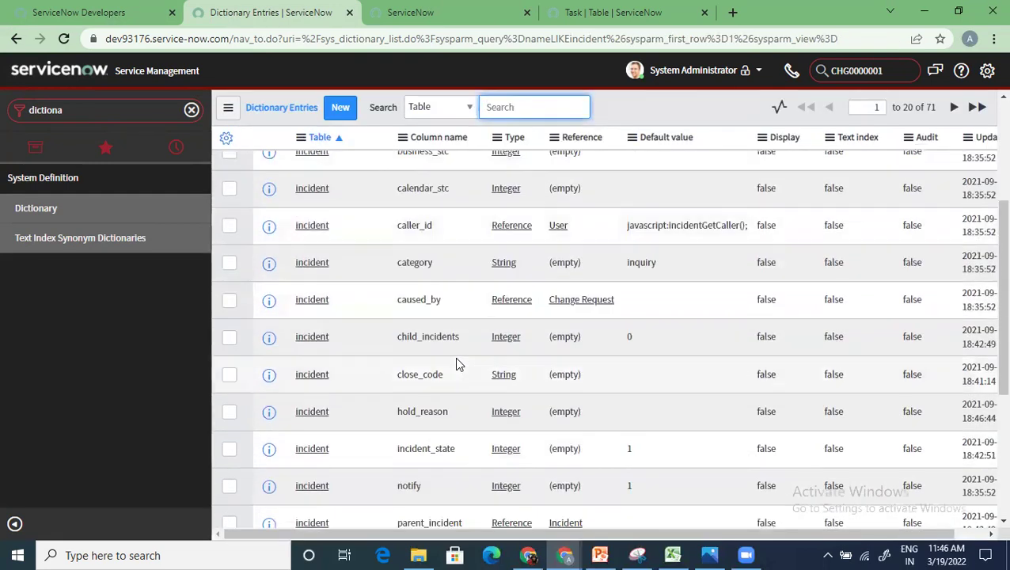
scroll(451, 367, "down", 2)
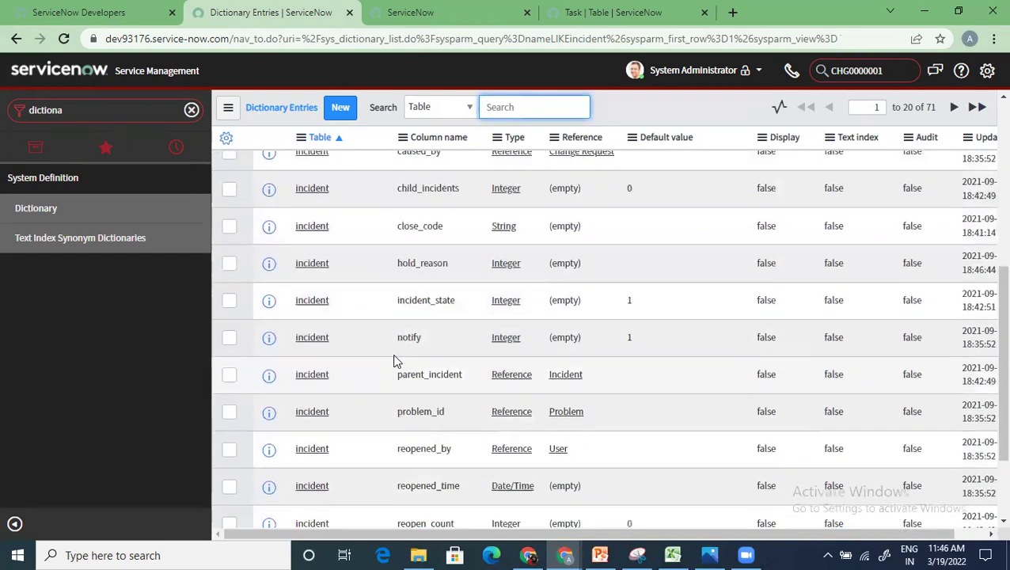
Step: Open the Incident close_code dictionary entry and review its Default Value and Choice List Specification settings
left_click(315, 228)
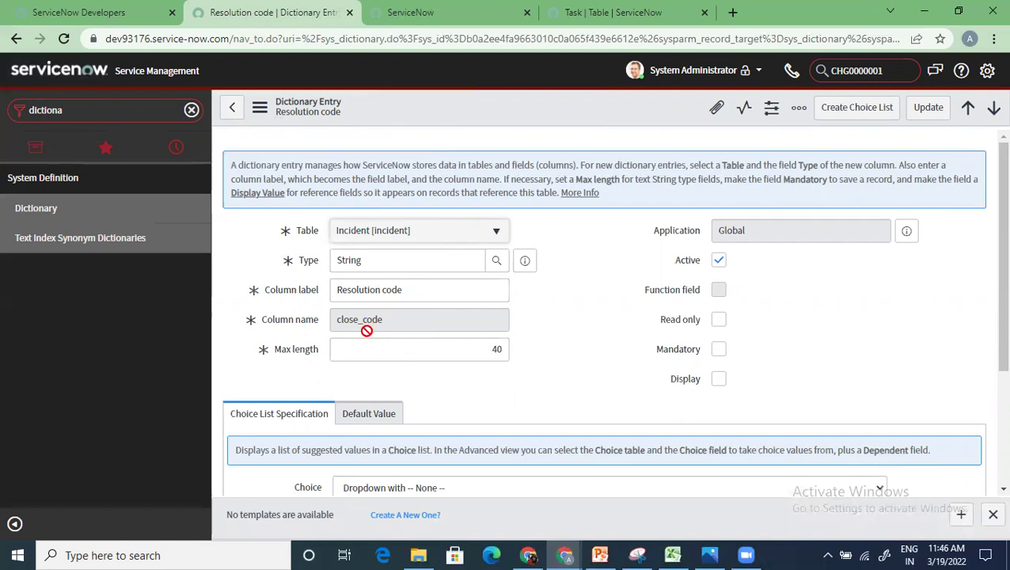
scroll(367, 331, "down", 1)
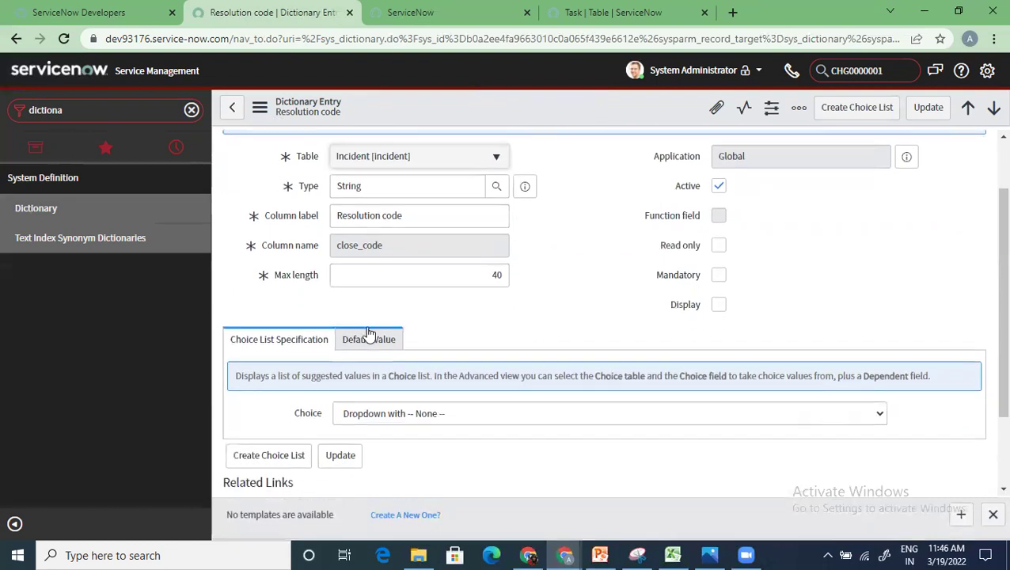
scroll(384, 352, "down", 2)
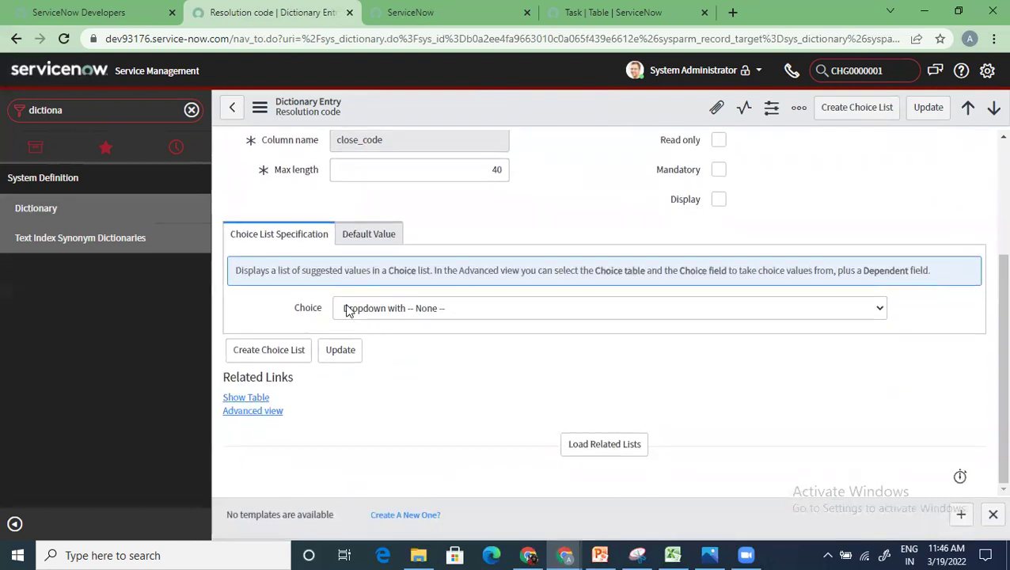
left_click(358, 236)
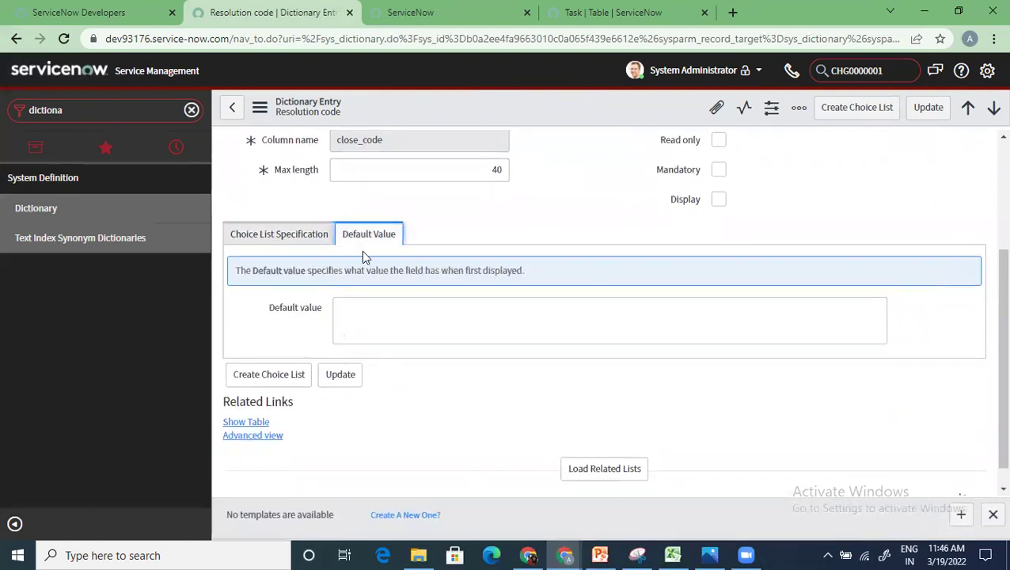
left_click(266, 236)
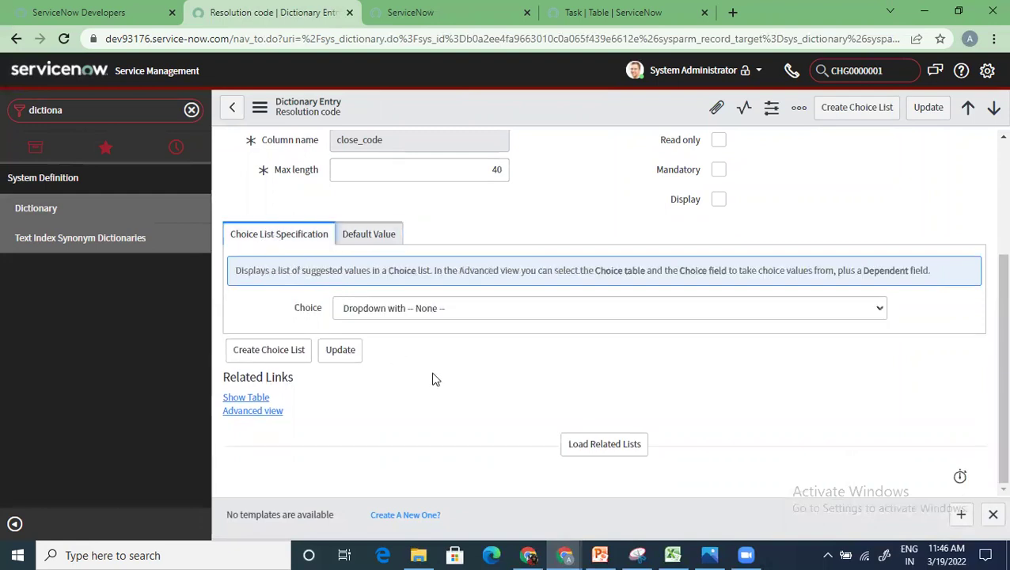
scroll(440, 386, "up", 2)
scroll(440, 387, "down", 2)
Step: Load the related lists for the Resolution code dictionary entry
left_click(600, 449)
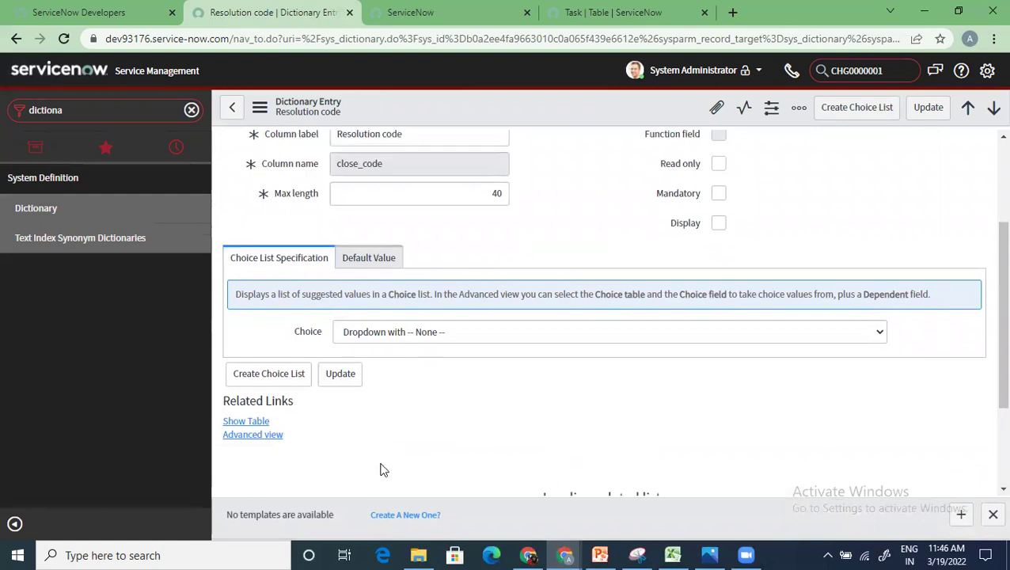
scroll(378, 475, "down", 3)
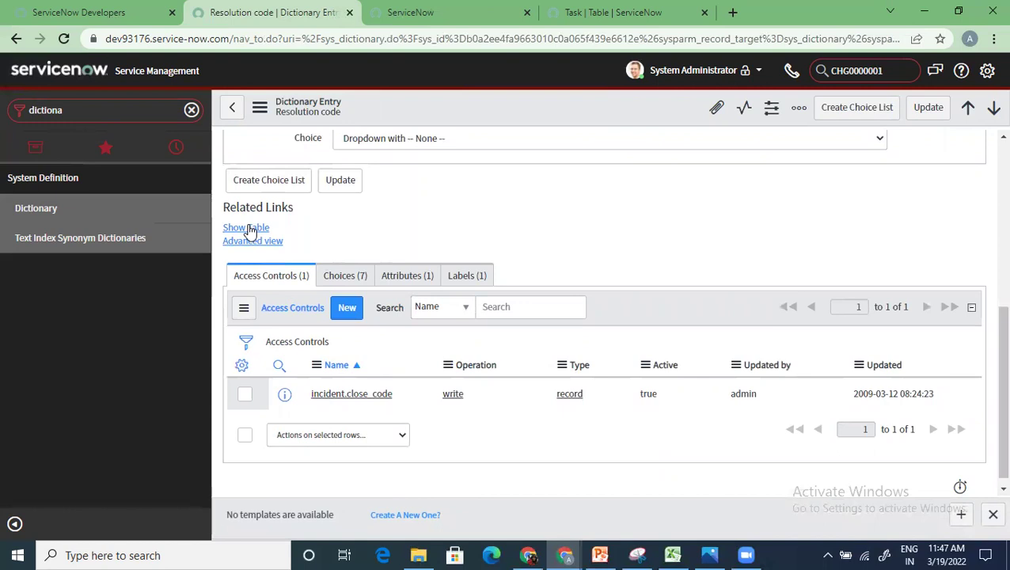
scroll(356, 326, "up", 5)
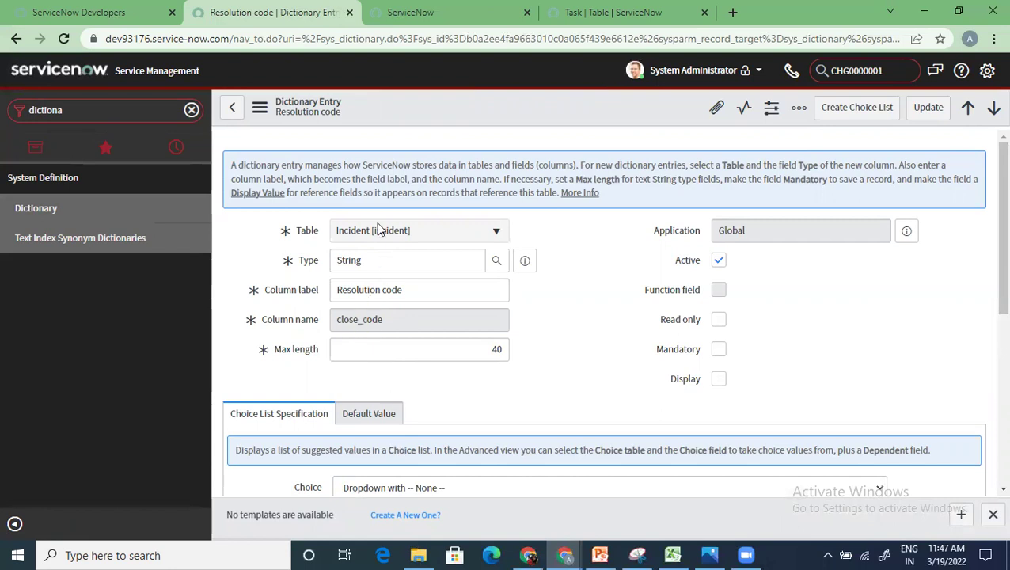
Step: Tick Mandatory on the Resolution code entry and review its 7 choices, attribute and label
left_click(718, 350)
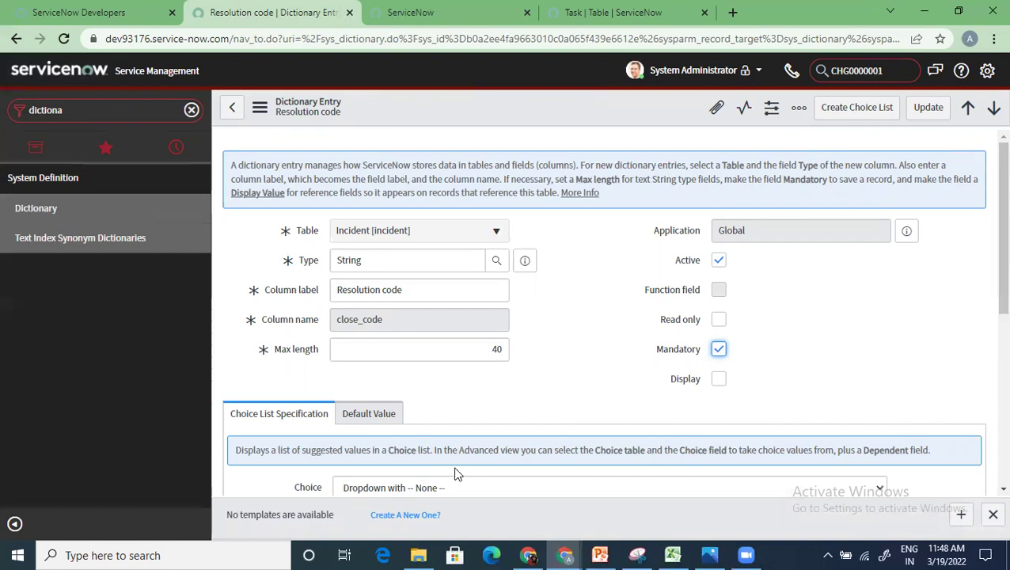
scroll(455, 474, "down", 5)
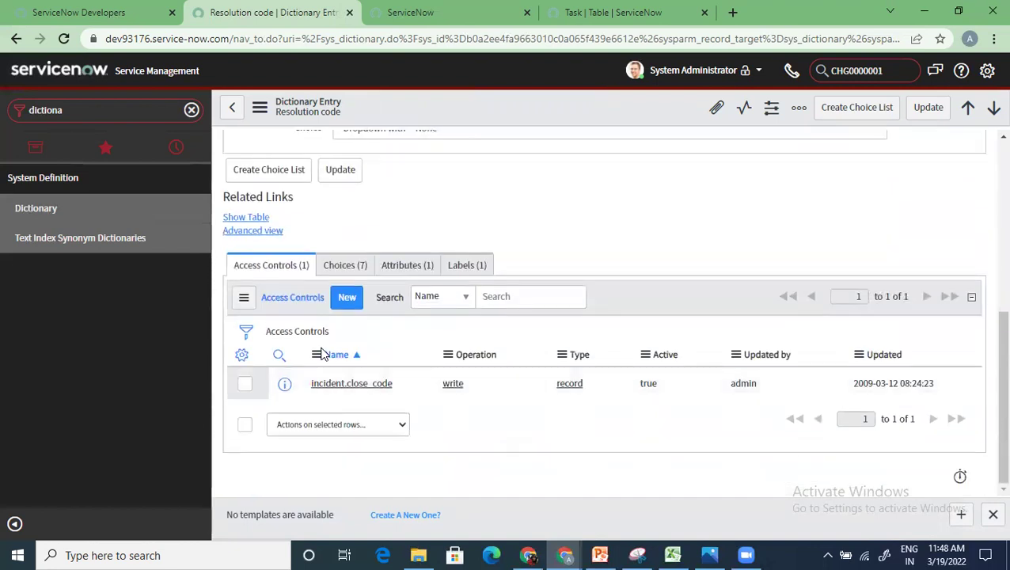
scroll(326, 336, "up", 6)
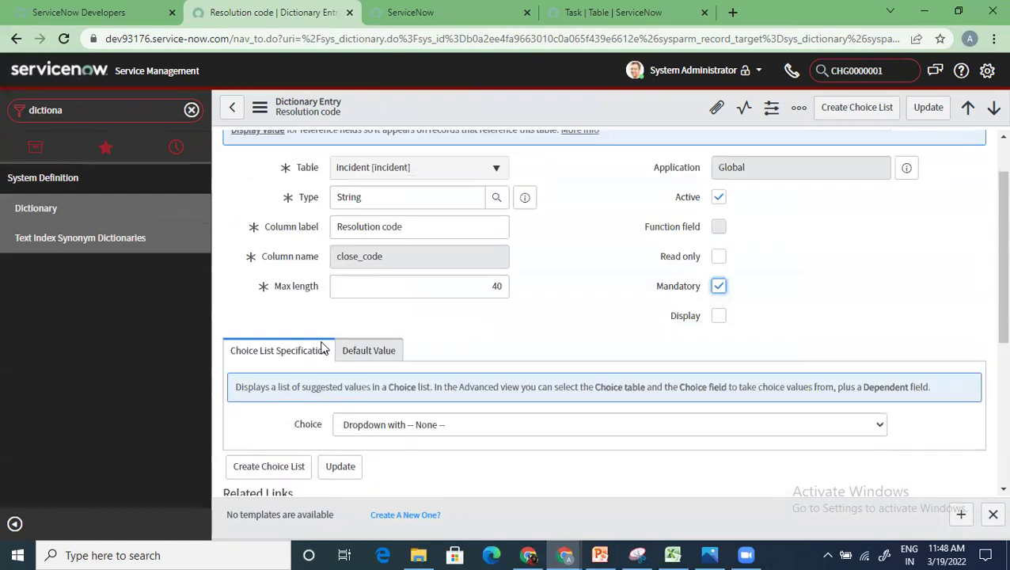
scroll(347, 341, "down", 5)
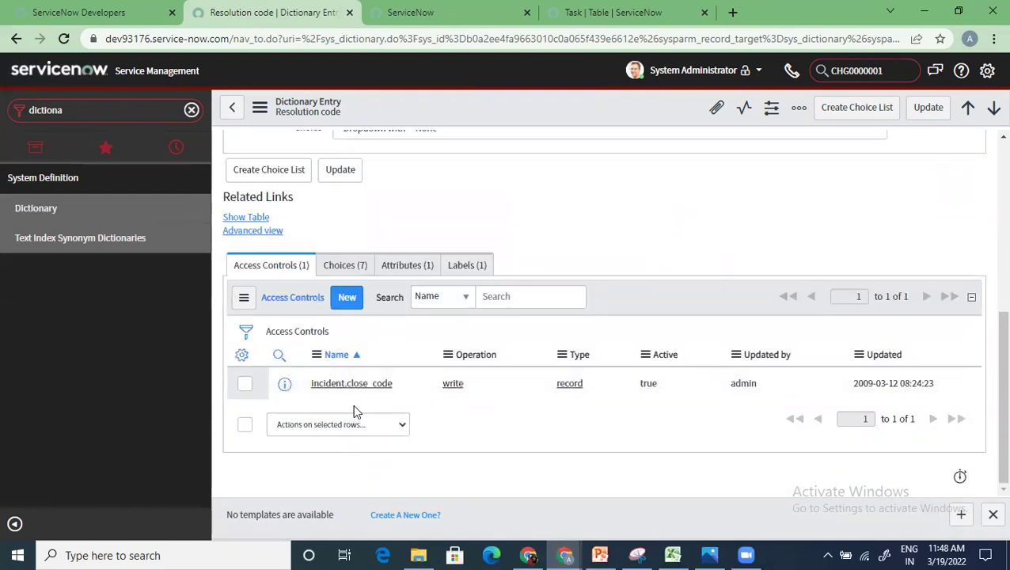
left_click(344, 267)
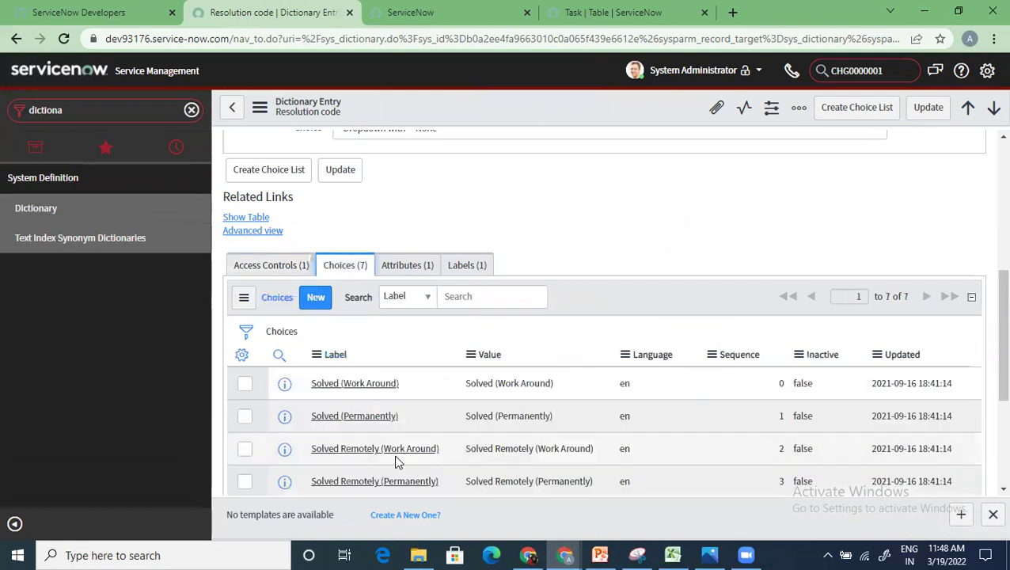
scroll(388, 429, "down", 3)
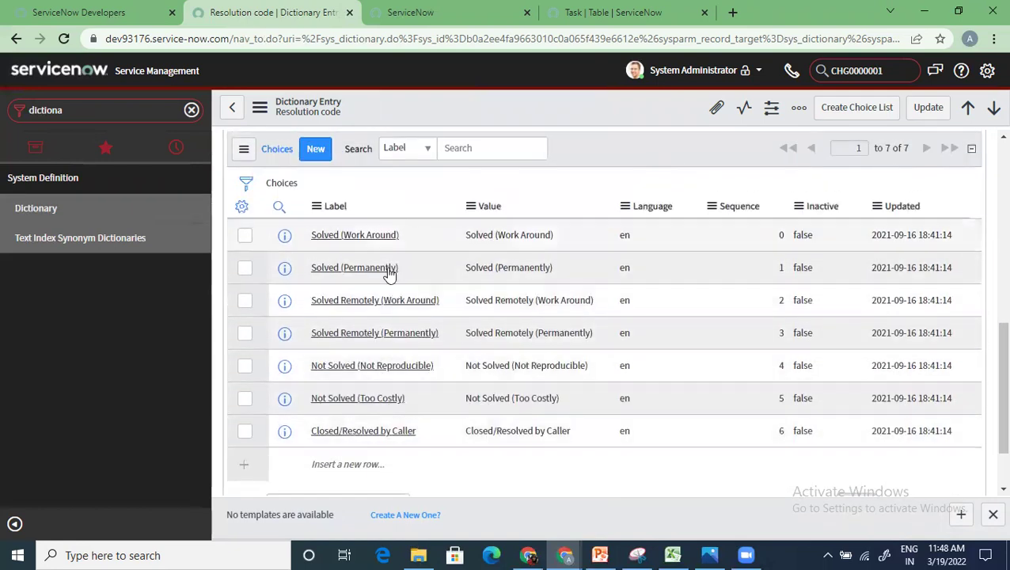
scroll(357, 430, "up", 2)
scroll(356, 430, "down", 2)
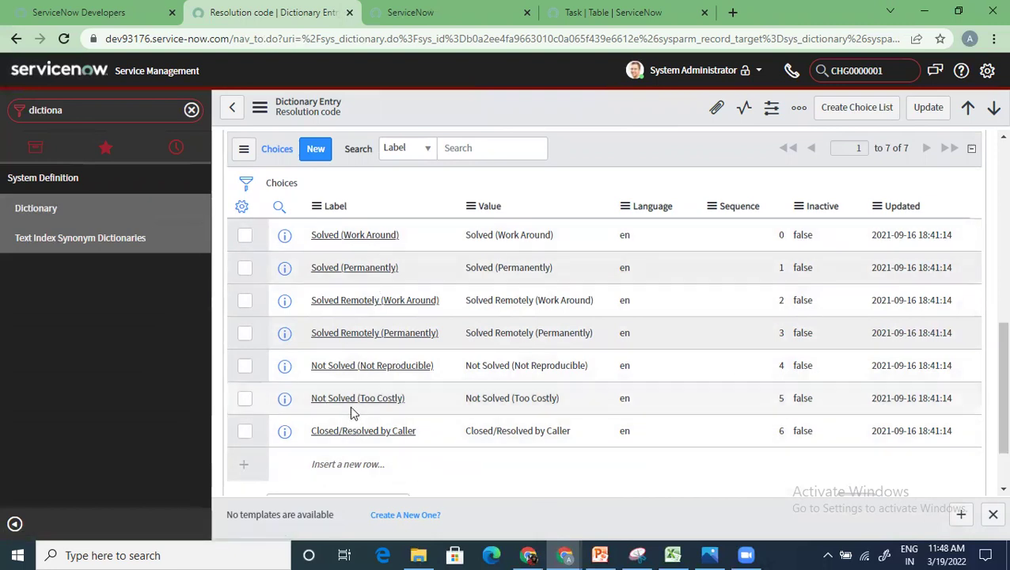
scroll(349, 380, "up", 3)
left_click(411, 265)
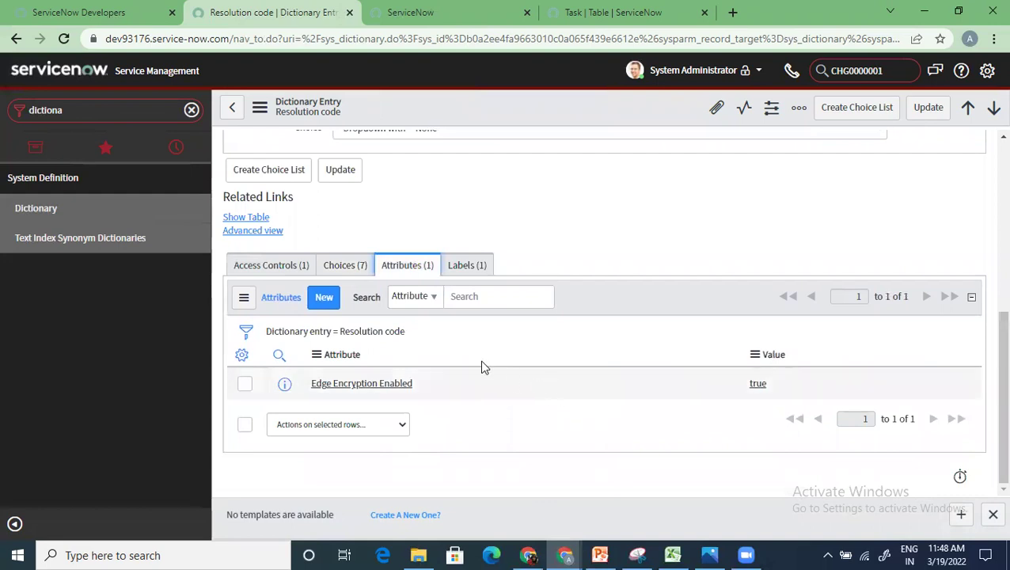
left_click(475, 271)
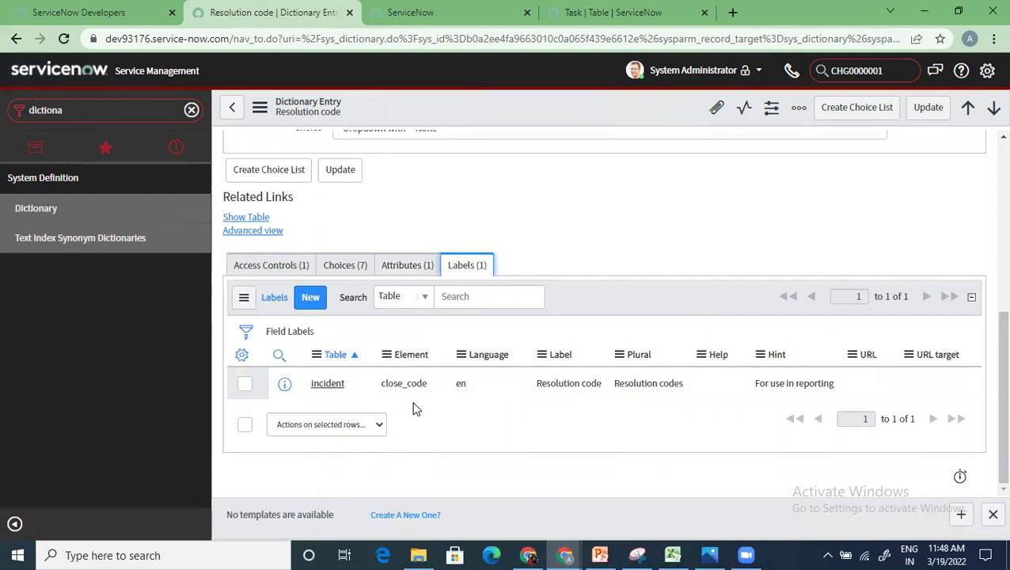
left_click_drag(600, 382, 525, 401)
left_click(494, 473)
left_click(270, 266)
scroll(466, 393, "up", 5)
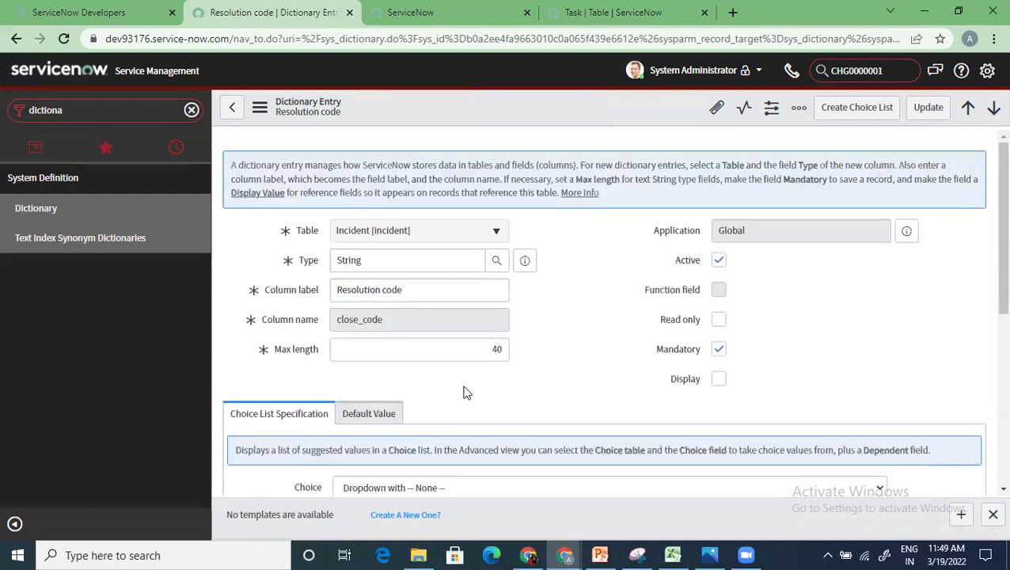
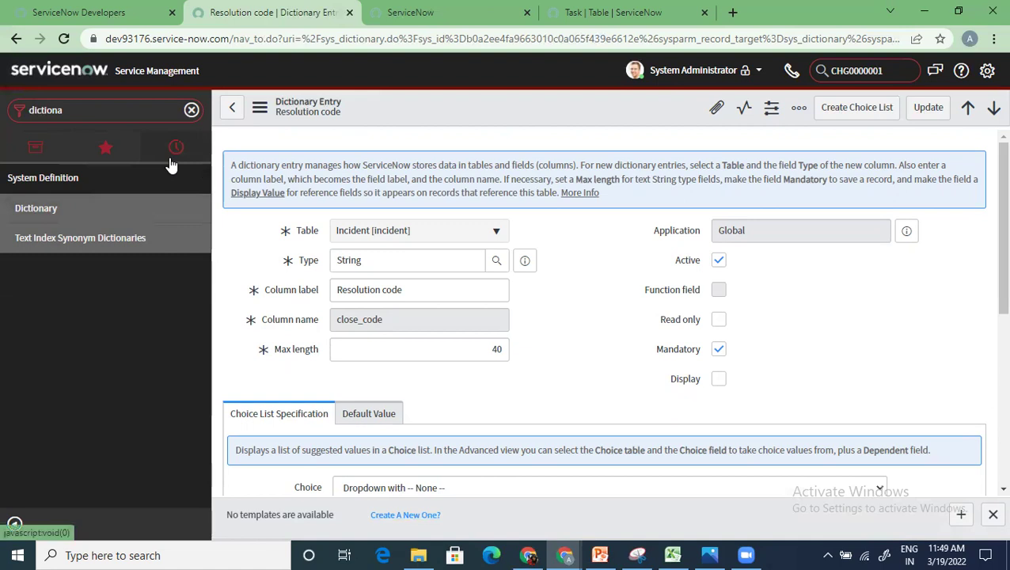
Step: Clear 'dictiona' from the navigator filter and put the cursor back in the empty box
left_click(192, 111)
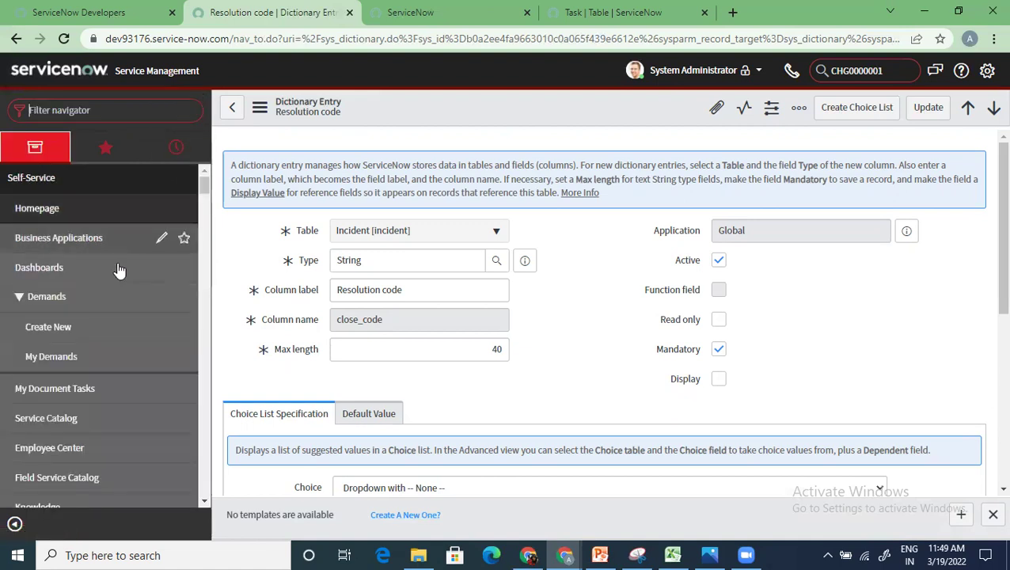
left_click(119, 110)
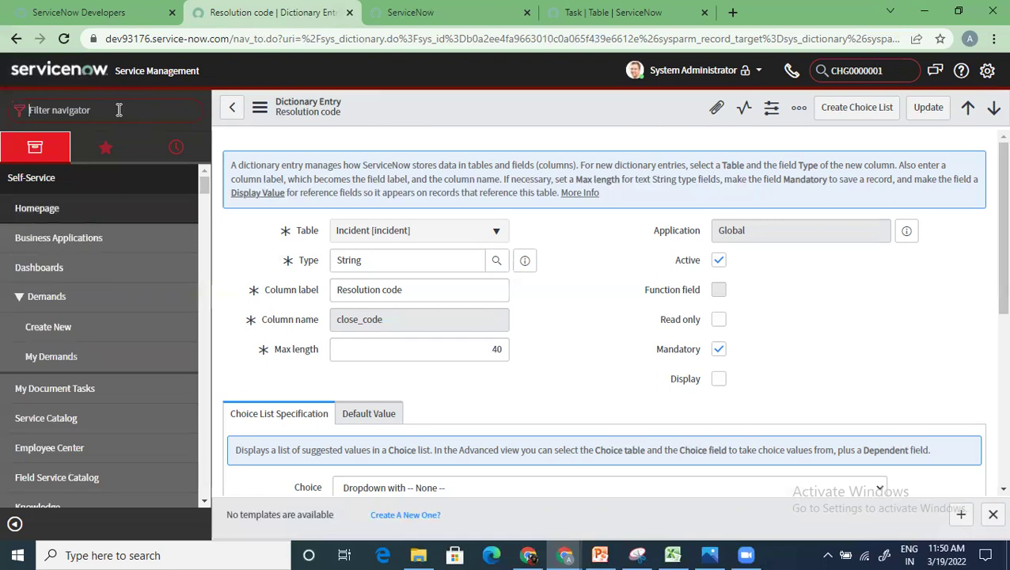
Step: Open the Number Maintenance module and leave the unsaved dictionary entry
type("number mainten")
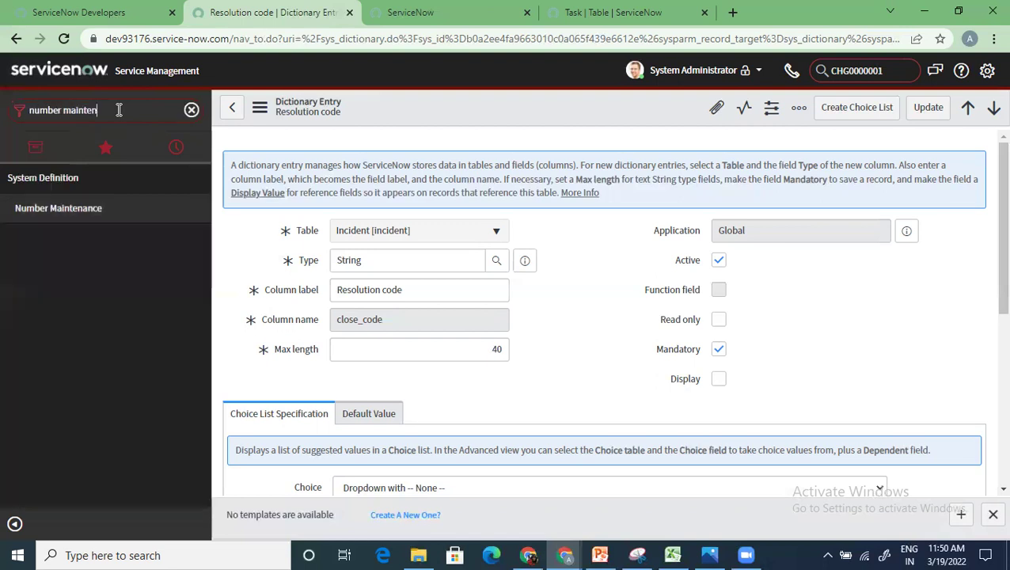
left_click(72, 210)
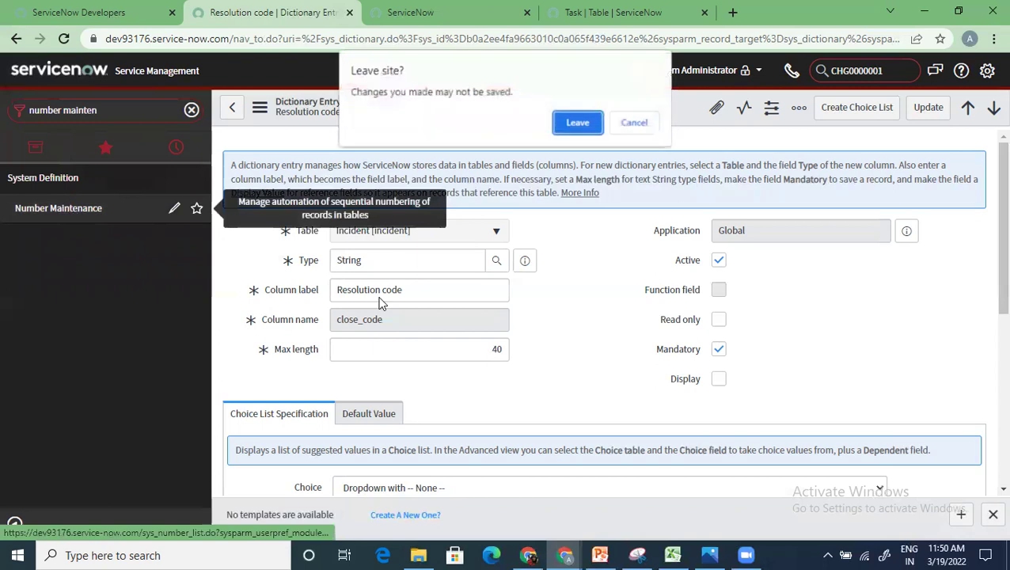
left_click(578, 124)
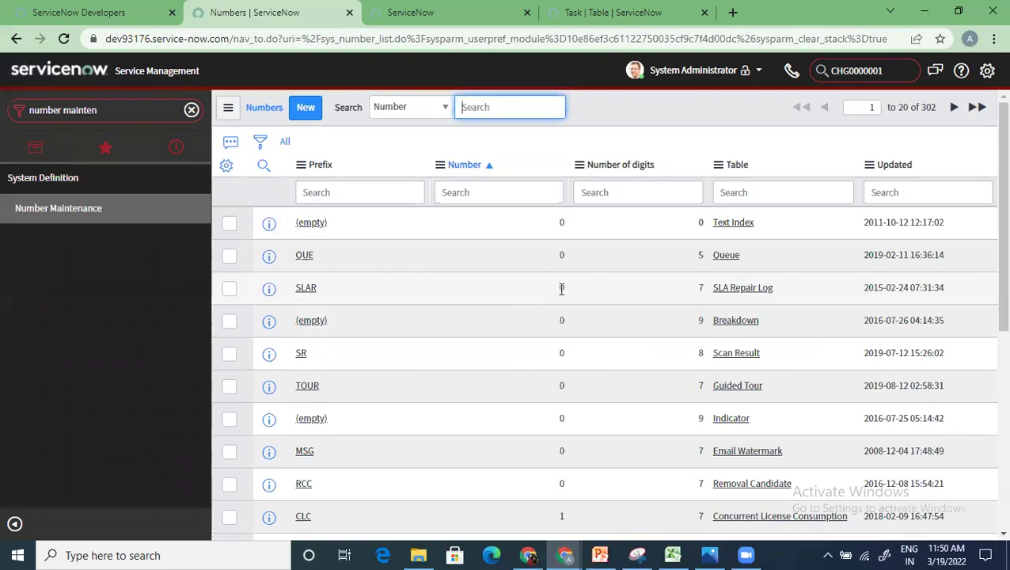
Step: Filter the number records by Table *Incident and open the INC record
left_click(749, 192)
type("*")
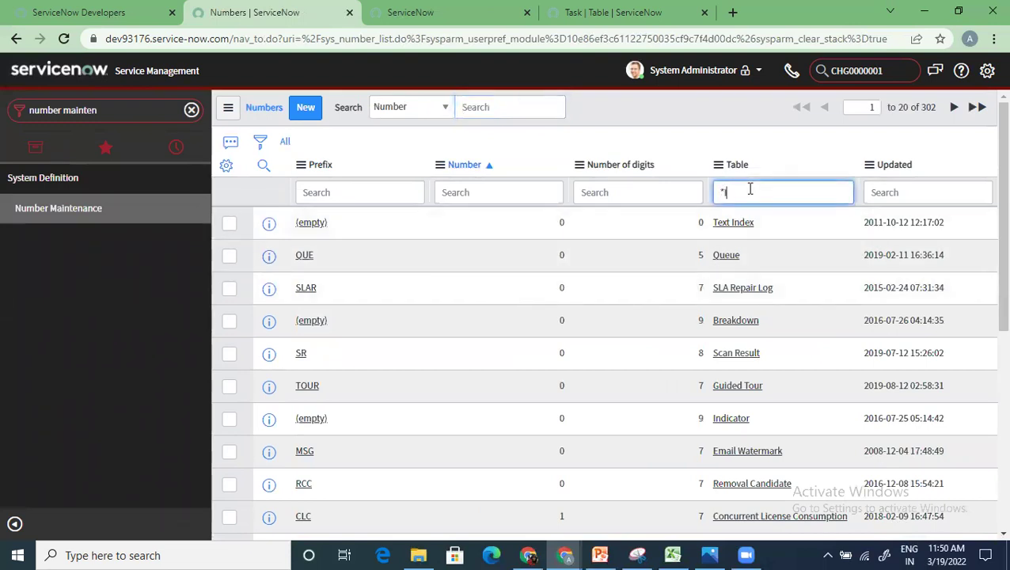
type("Incident")
key("Return")
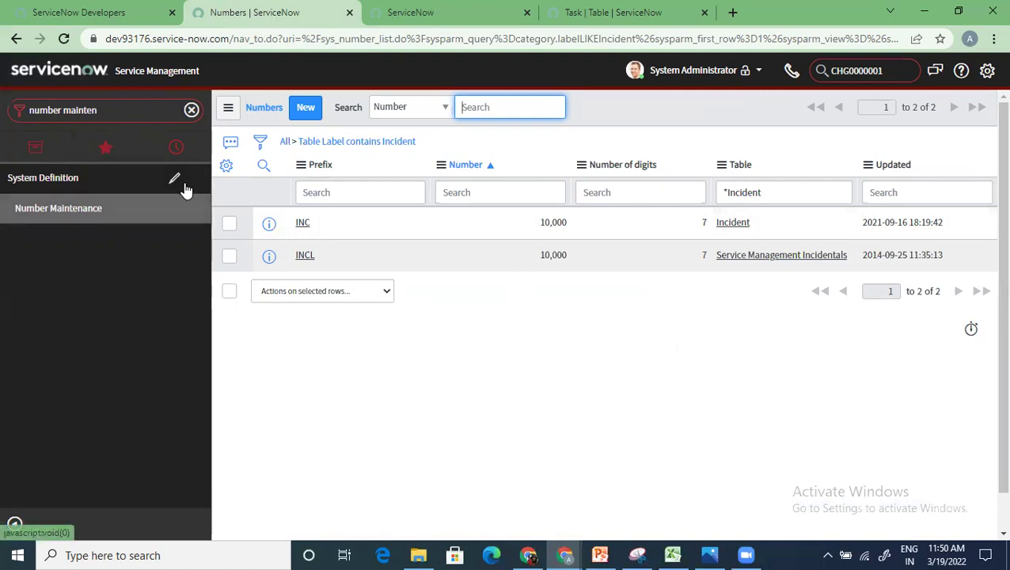
left_click(306, 224)
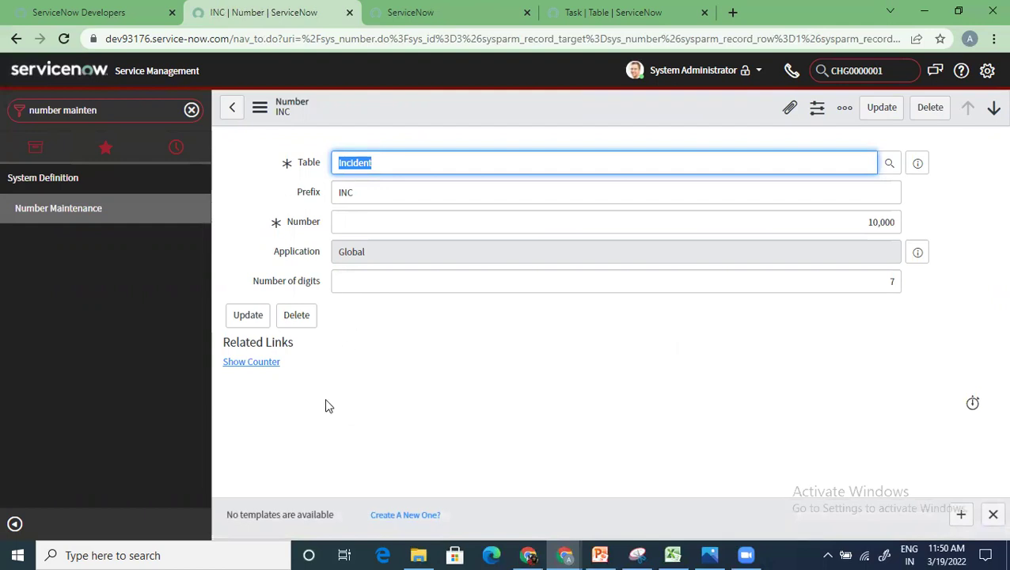
Step: Open incident INC0010012 from Incident > All and select its sys_id in the address bar
left_click(191, 110)
type("incident")
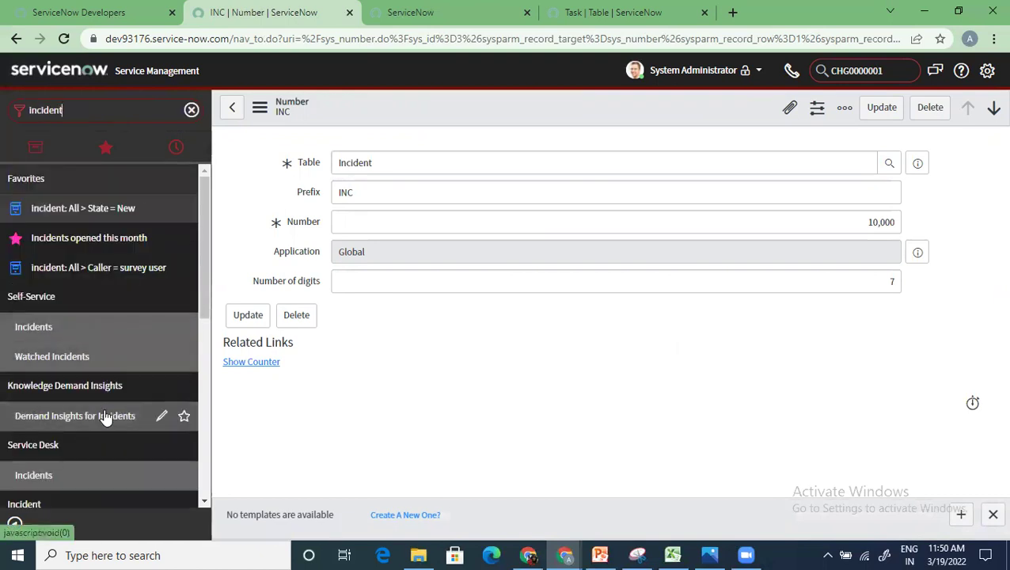
scroll(103, 418, "down", 2)
scroll(88, 443, "down", 2)
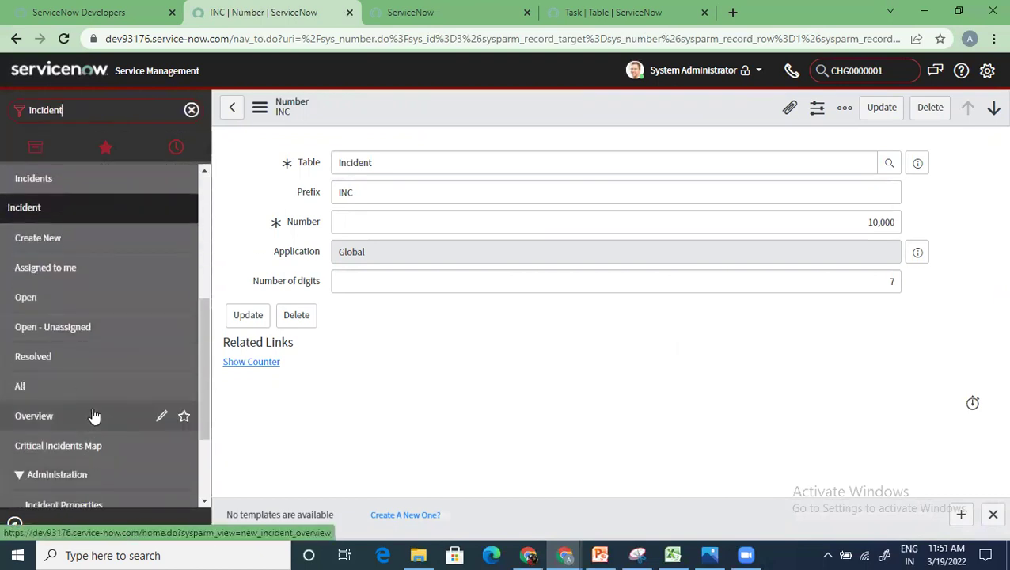
left_click(99, 396)
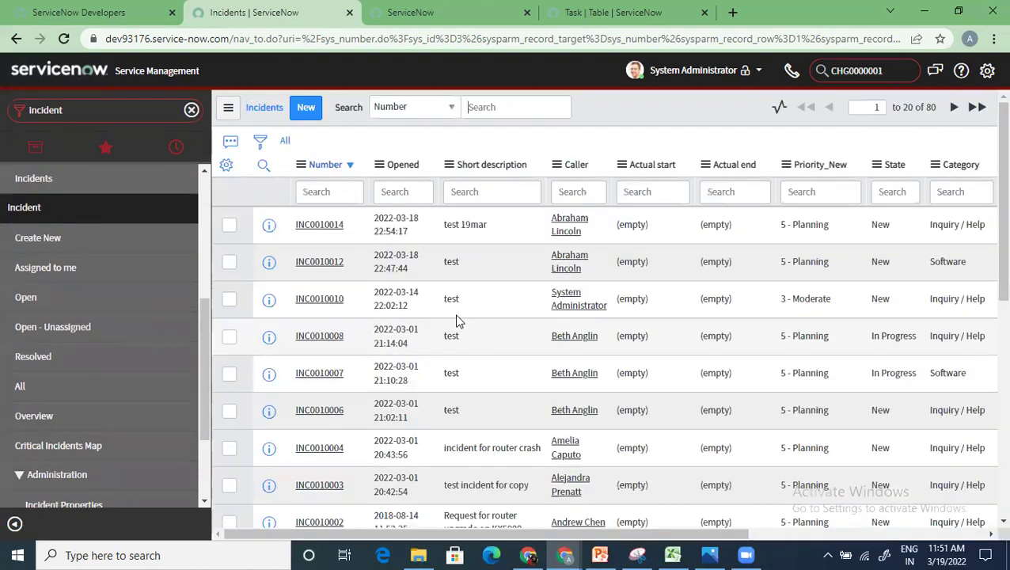
left_click(321, 259)
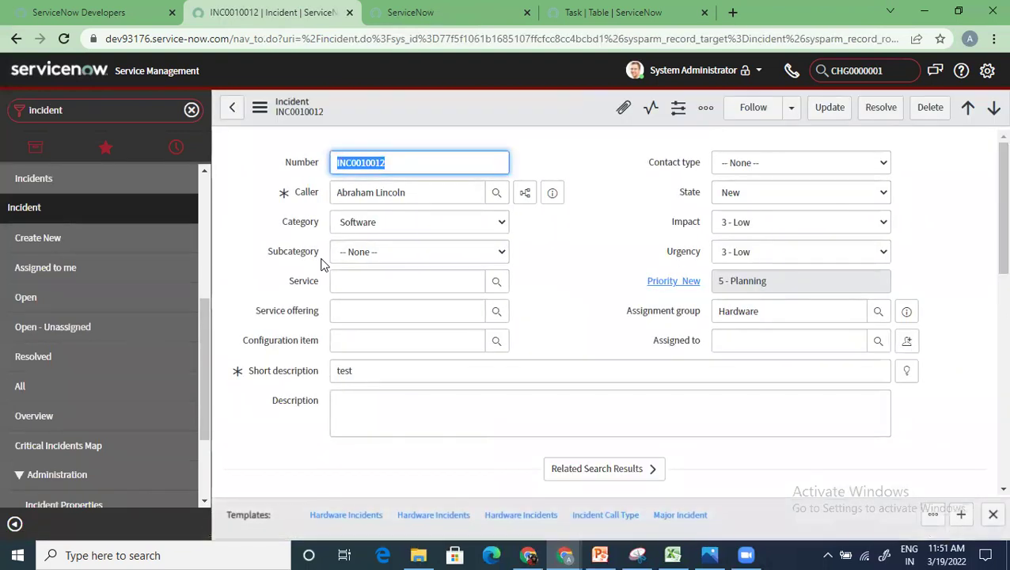
double_click(493, 41)
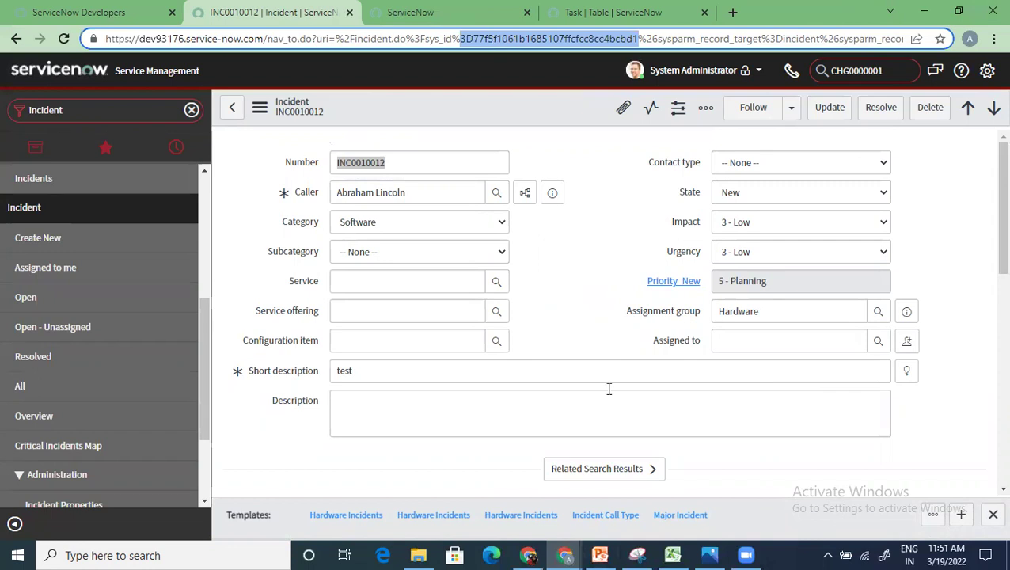
Step: Delete the Caller value and the Hardware assignment group from incident INC0010012
left_click_drag(408, 193, 309, 194)
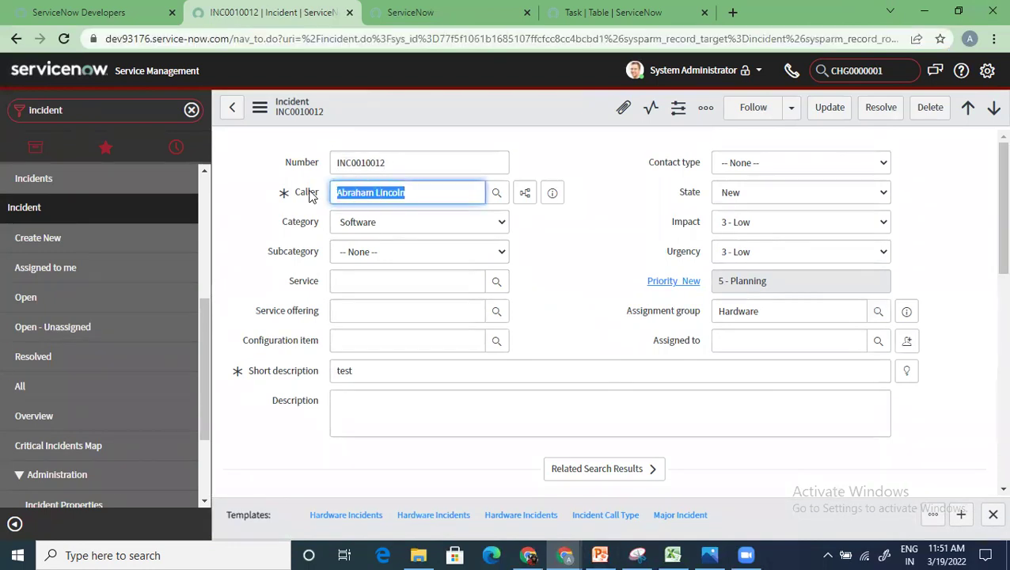
key("BackSpace")
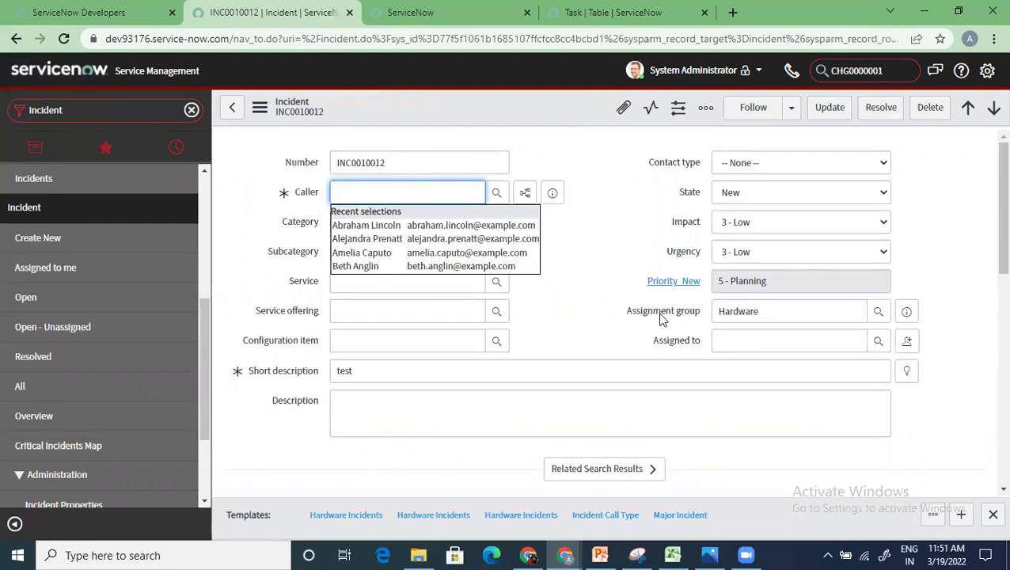
double_click(748, 312)
key("BackSpace")
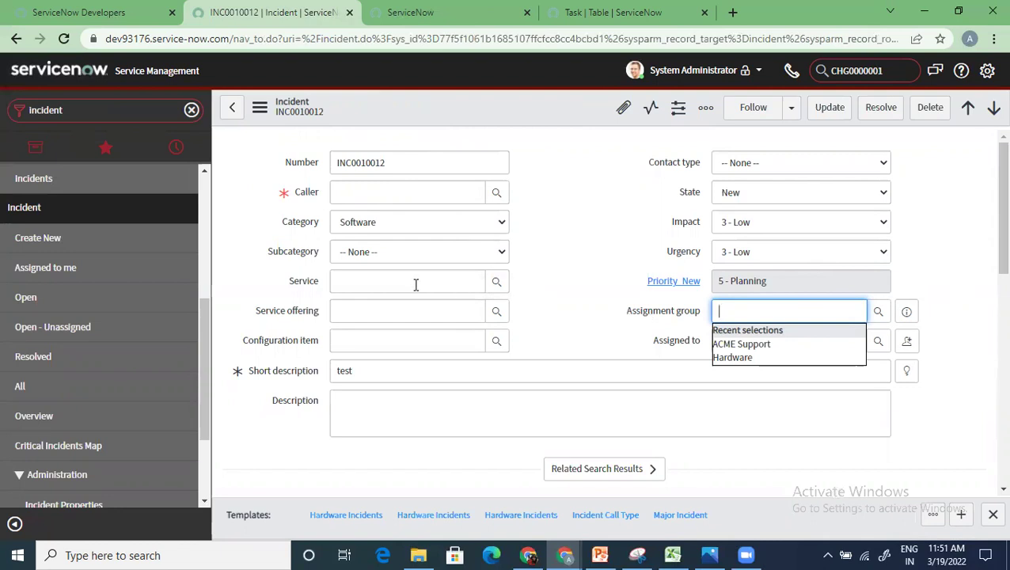
left_click(641, 325)
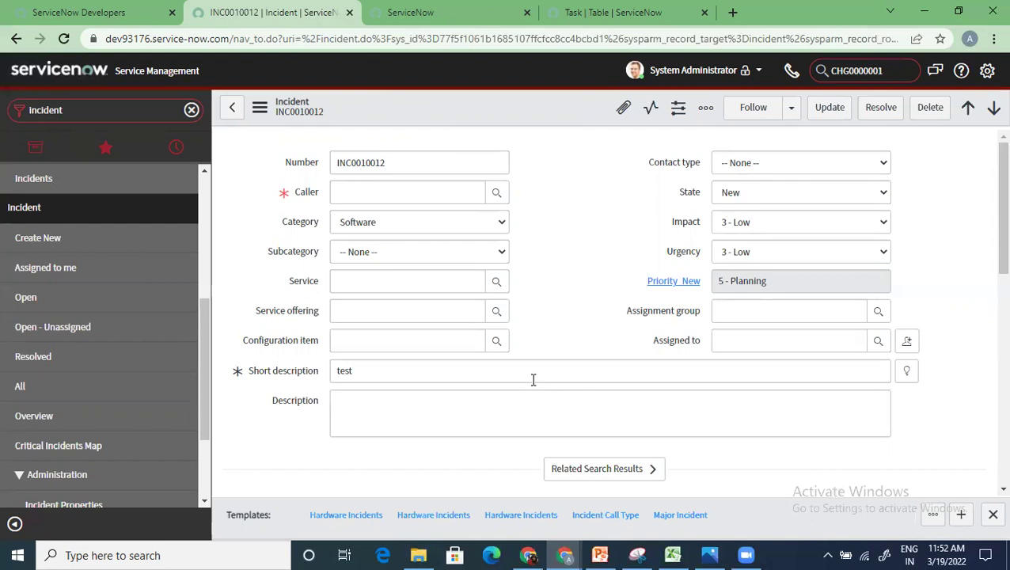
Step: Copy 'sys_user_list' from the Caller lookup popup's URL and paste it into the navigator filter
left_click(496, 193)
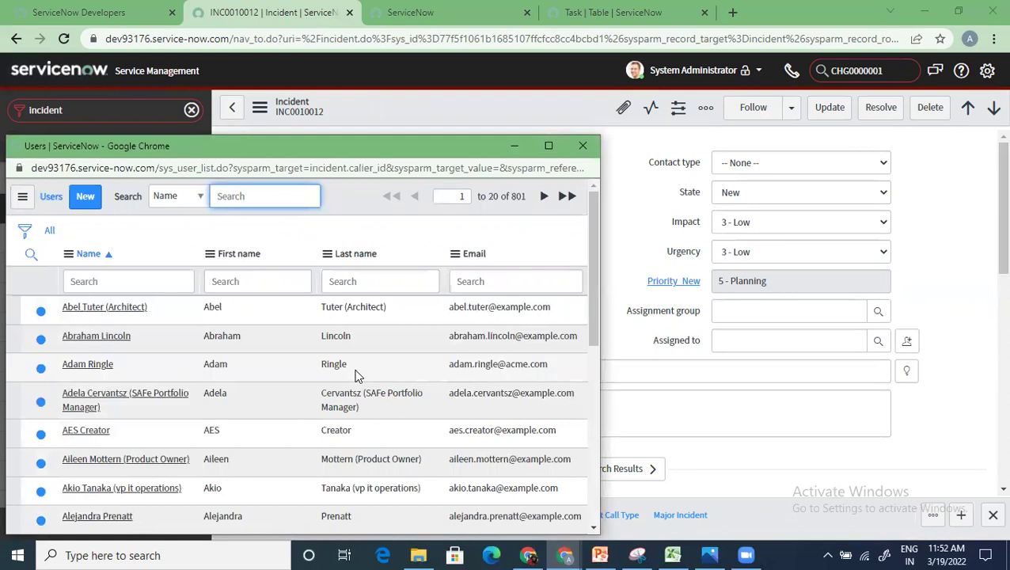
double_click(189, 174)
key("ctrl+c")
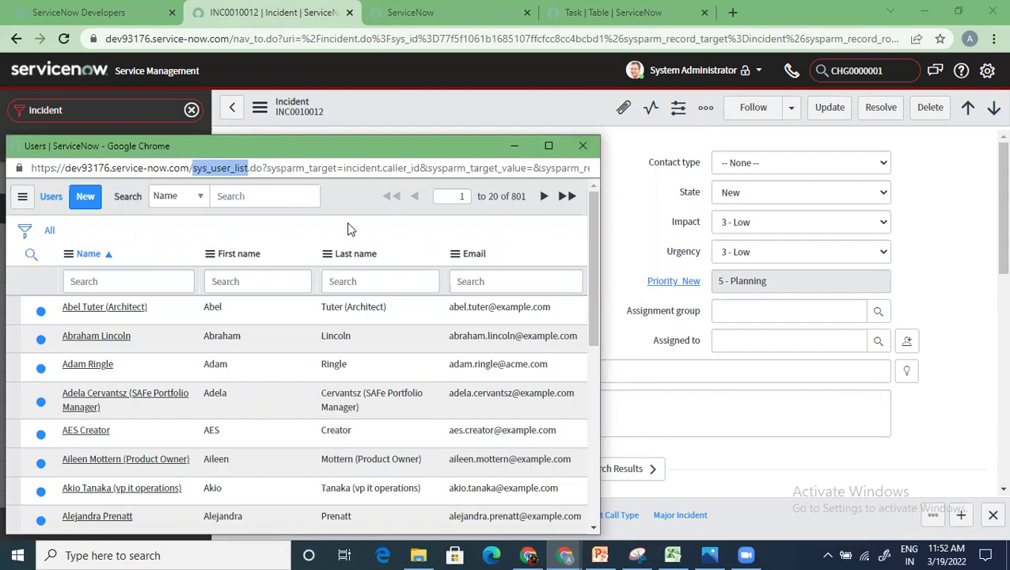
left_click(586, 145)
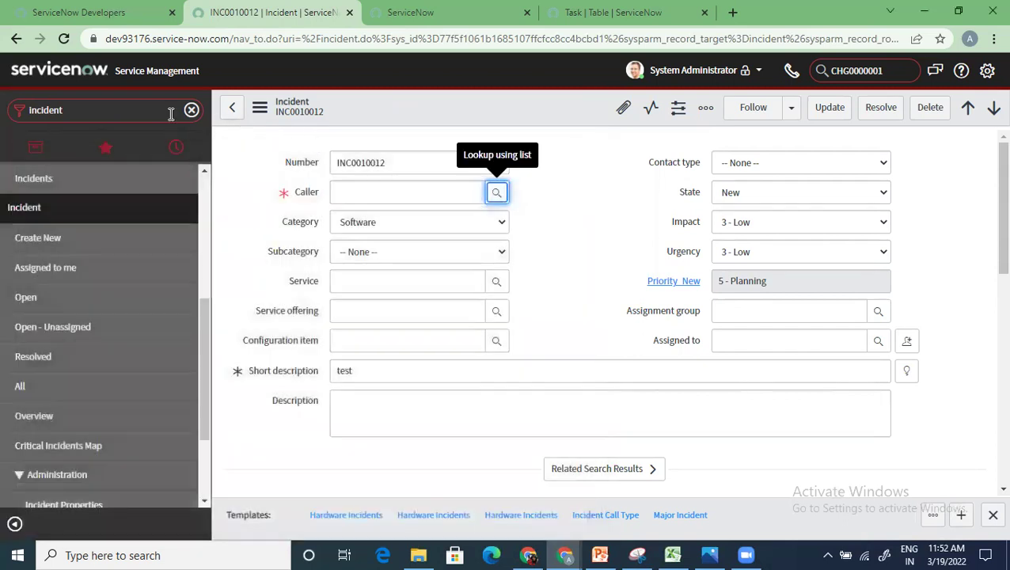
left_click(137, 117)
key("ctrl+v")
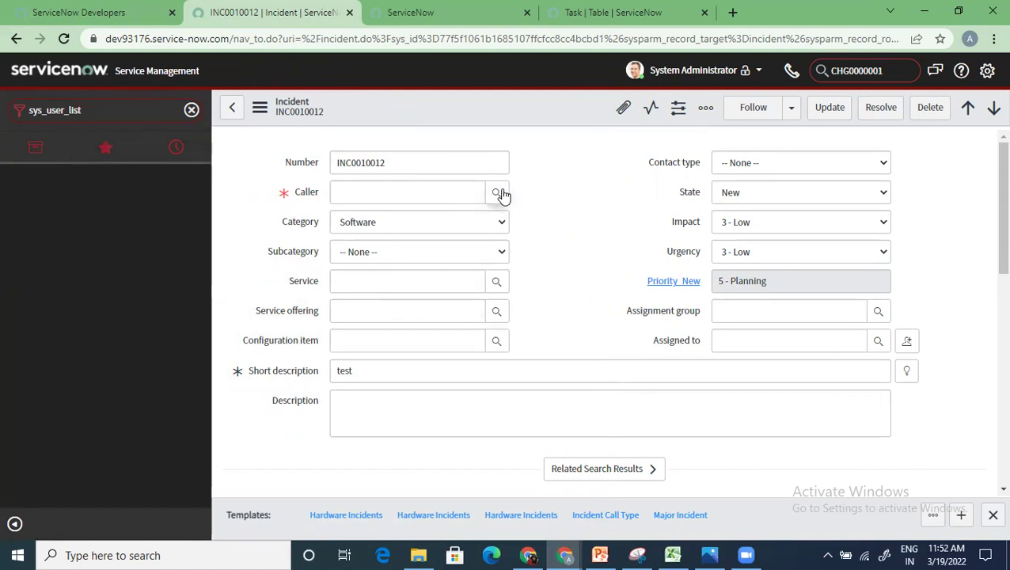
Step: Open sys_user.LIST in a new tab to review the Users list, then return to the incident
left_click(100, 110)
key("BackSpace")
key("BackSpace")
key("BackSpace")
key("BackSpace")
key("BackSpace")
type(".l")
type("ST")
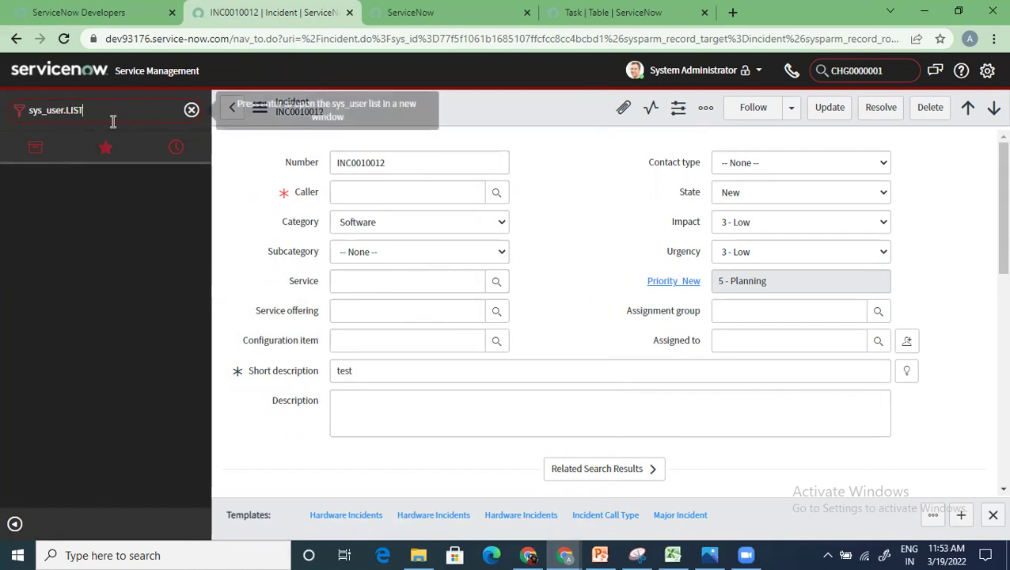
key("Return")
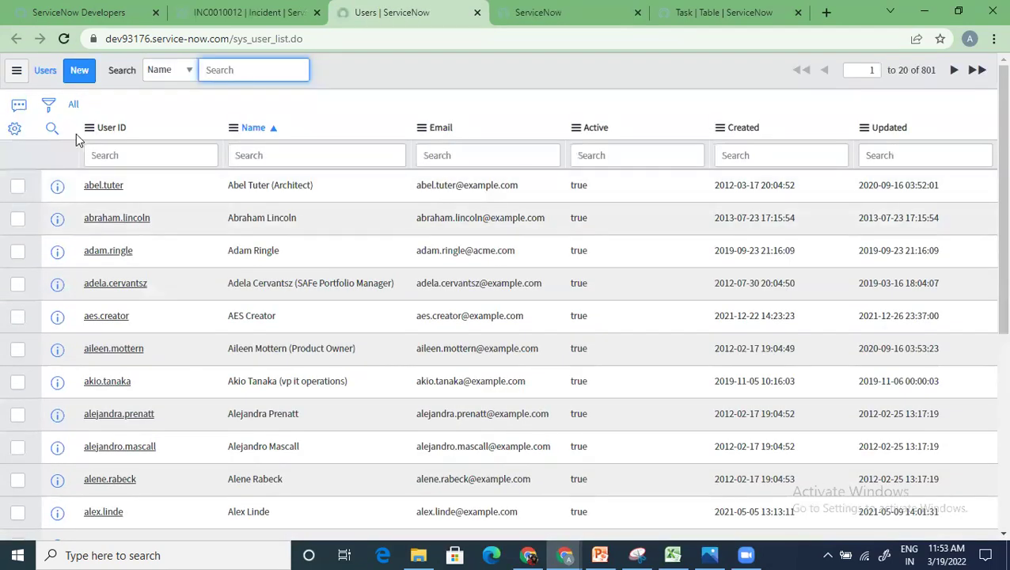
scroll(136, 260, "down", 5)
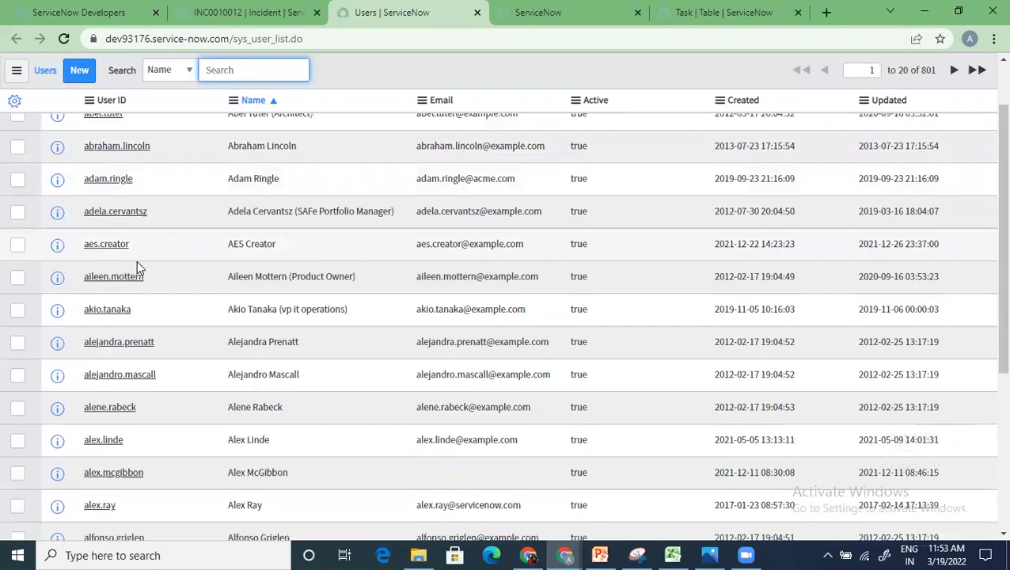
scroll(136, 260, "up", 5)
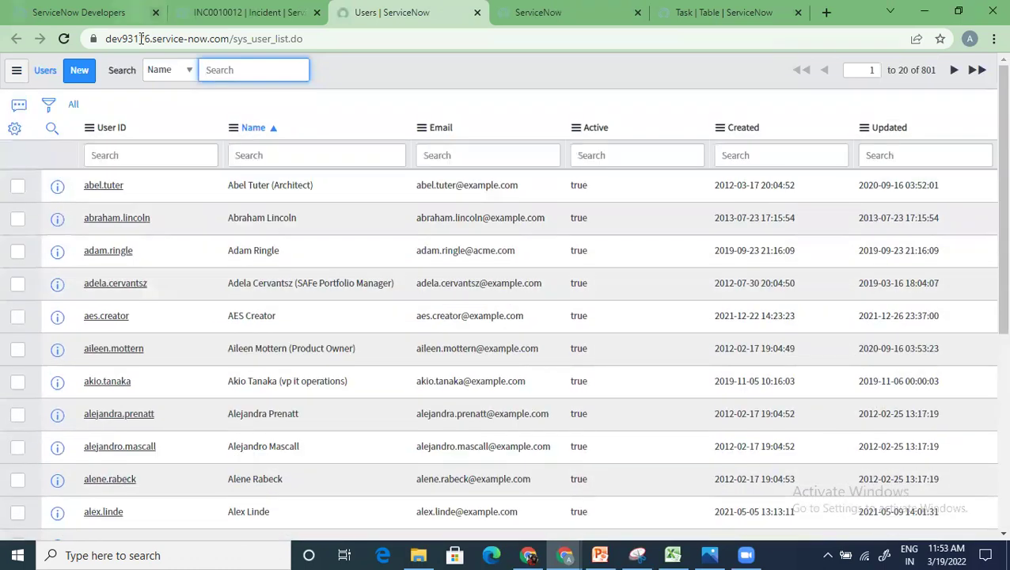
left_click(241, 12)
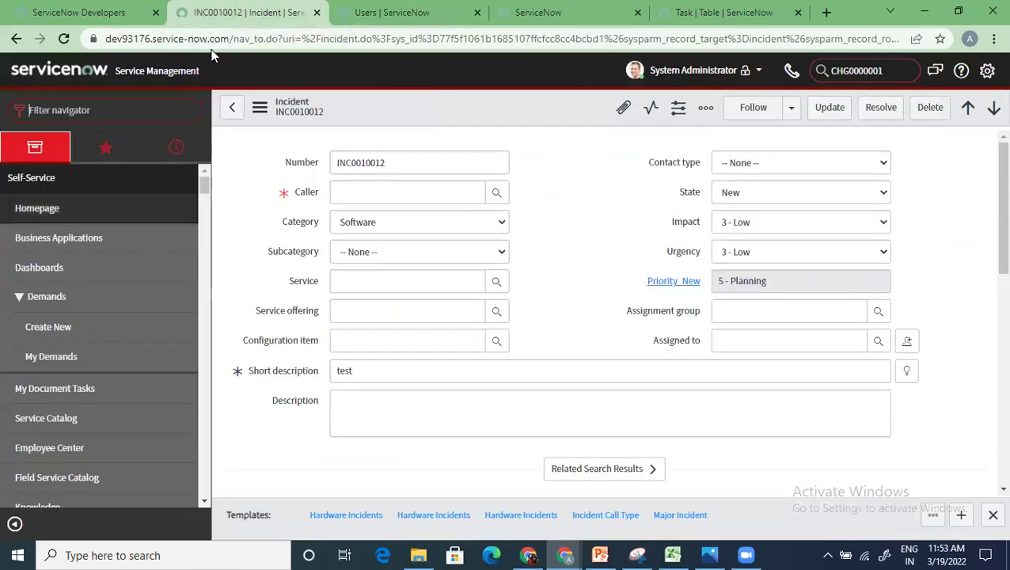
Step: Load sys_user.list in the incident's tab, leaving the unsaved incident form
key("ctrl+v")
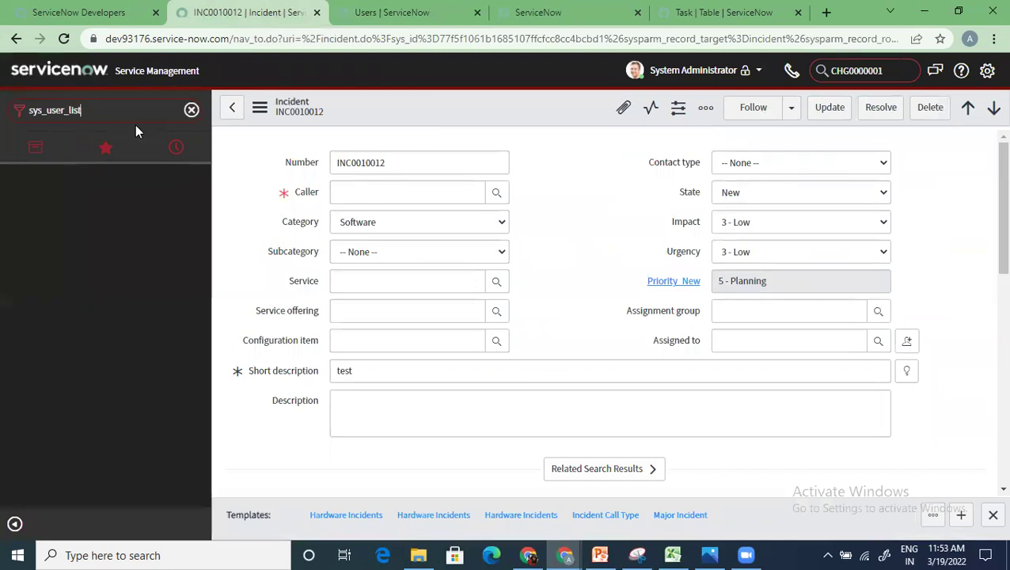
key("BackSpace")
key("BackSpace")
key("BackSpace")
key("BackSpace")
key("BackSpace")
type(".list")
key("Return")
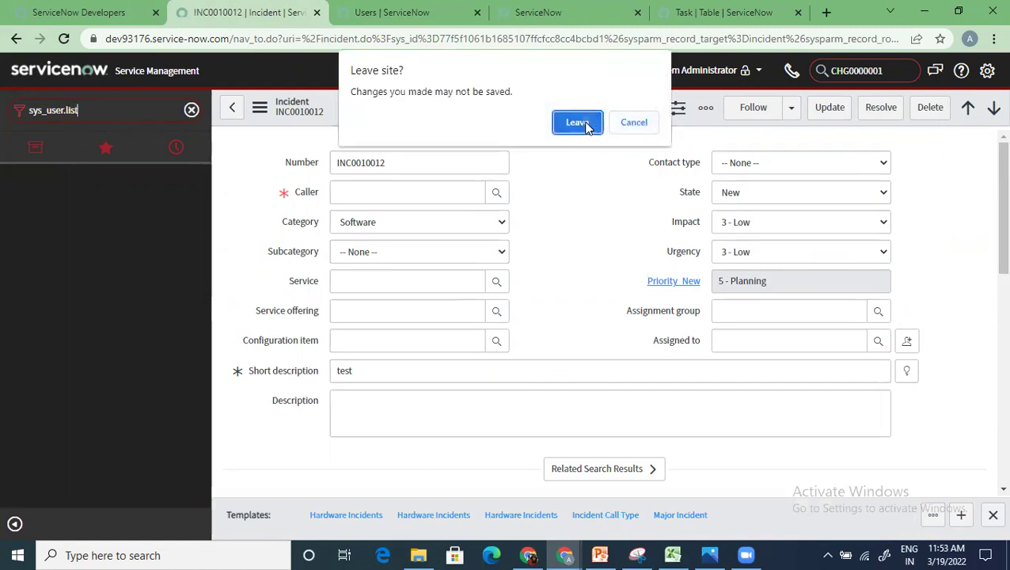
left_click(586, 124)
left_click(576, 151)
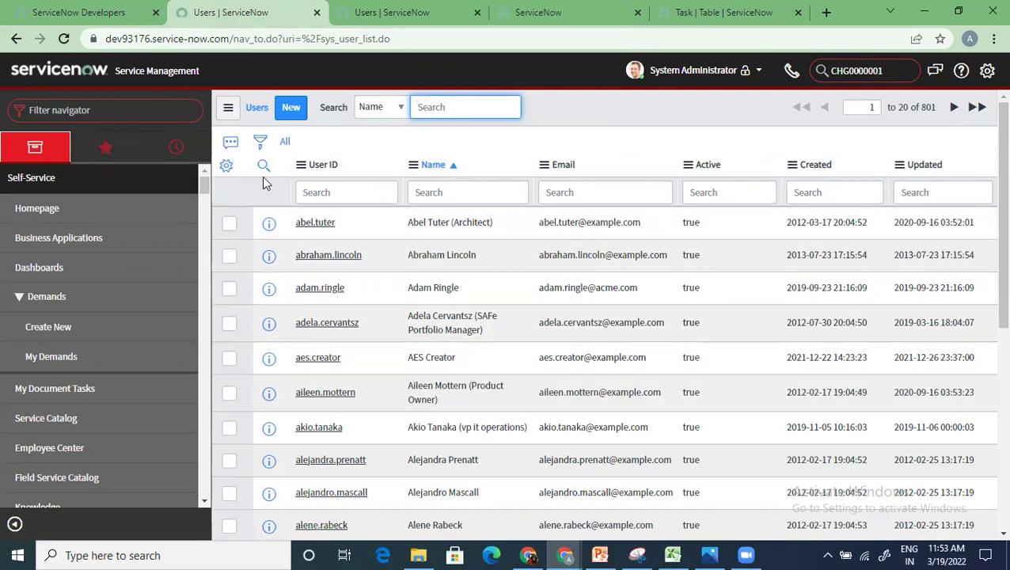
left_click(154, 111)
Step: Enter incident.CONFIG in the navigator to open the incident Configurations page in a new tab
type("incident.")
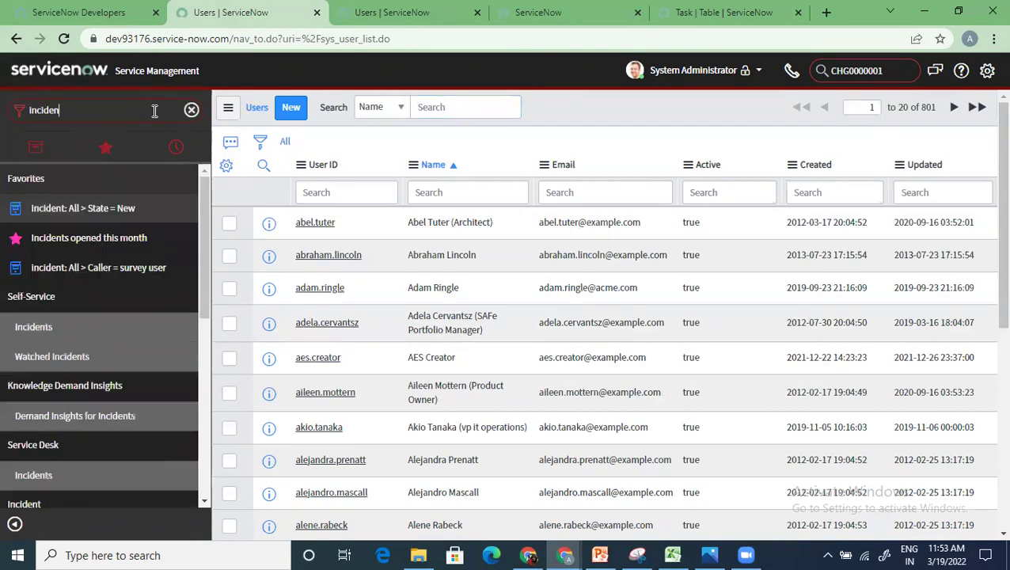
type("CONFIG")
key("Return")
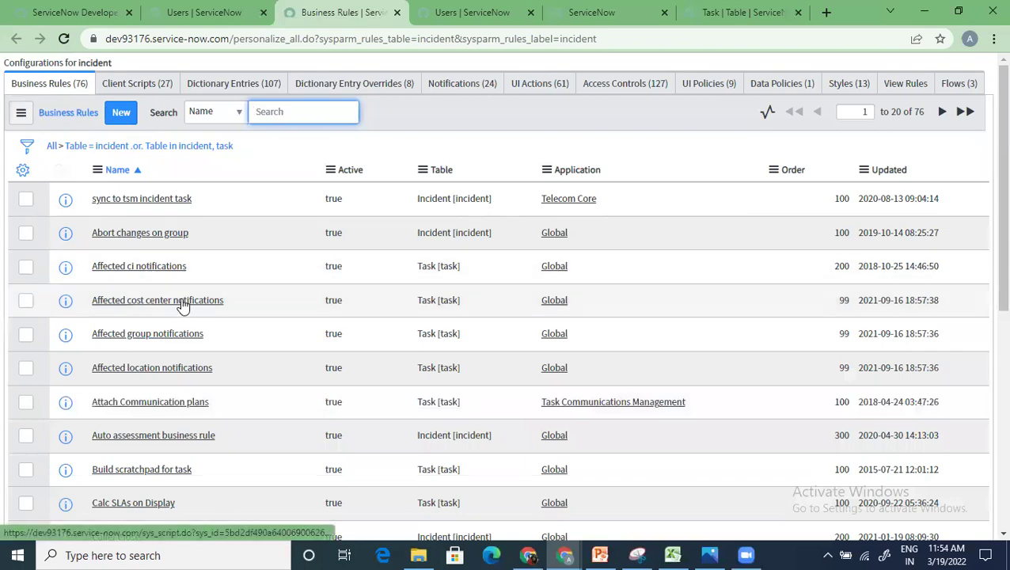
Step: Browse the incident Business Rules, Client Scripts and Dictionary Entries, ending on the 8 Dictionary Entry Overrides
scroll(182, 307, "down", 4)
scroll(182, 304, "down", 2)
scroll(181, 304, "up", 6)
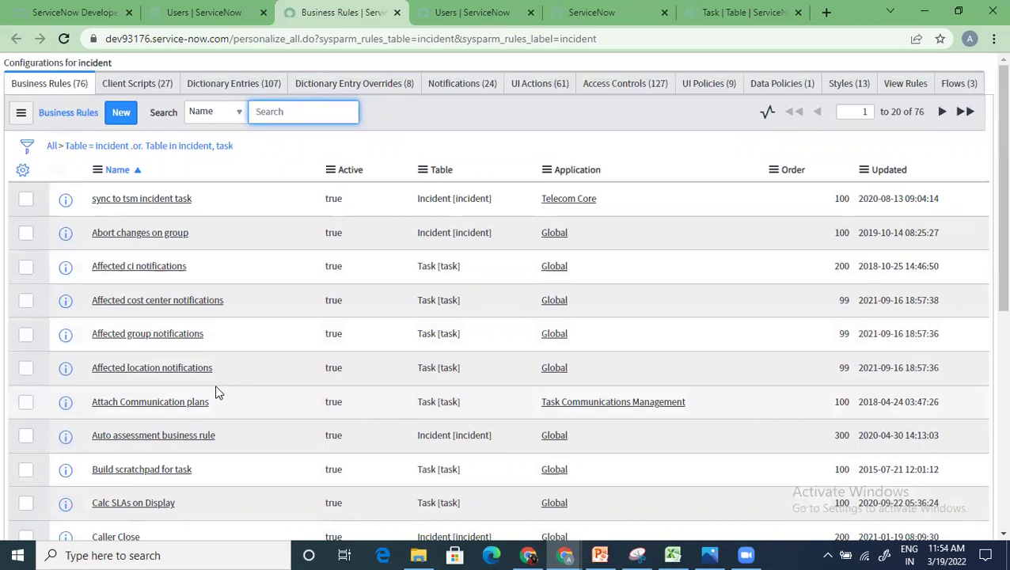
left_click(150, 84)
left_click(227, 83)
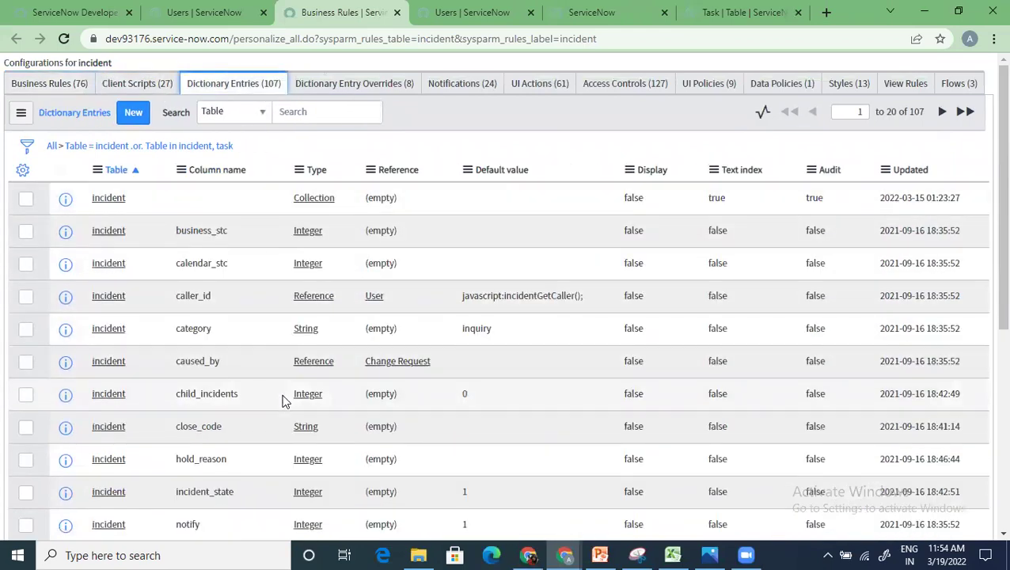
scroll(283, 399, "down", 5)
scroll(283, 400, "up", 5)
left_click(345, 84)
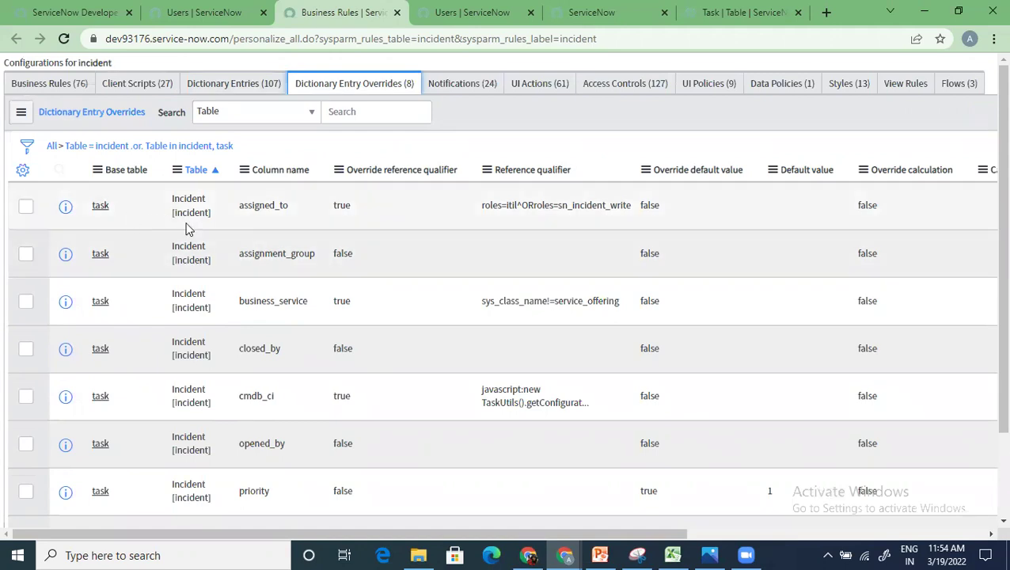
left_click_drag(292, 207, 238, 216)
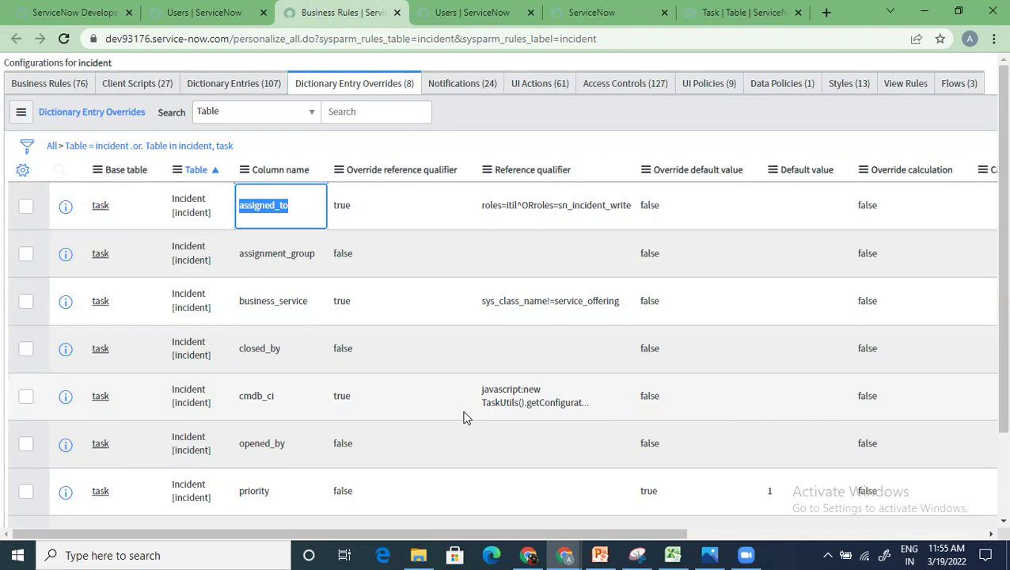
scroll(466, 418, "down", 2)
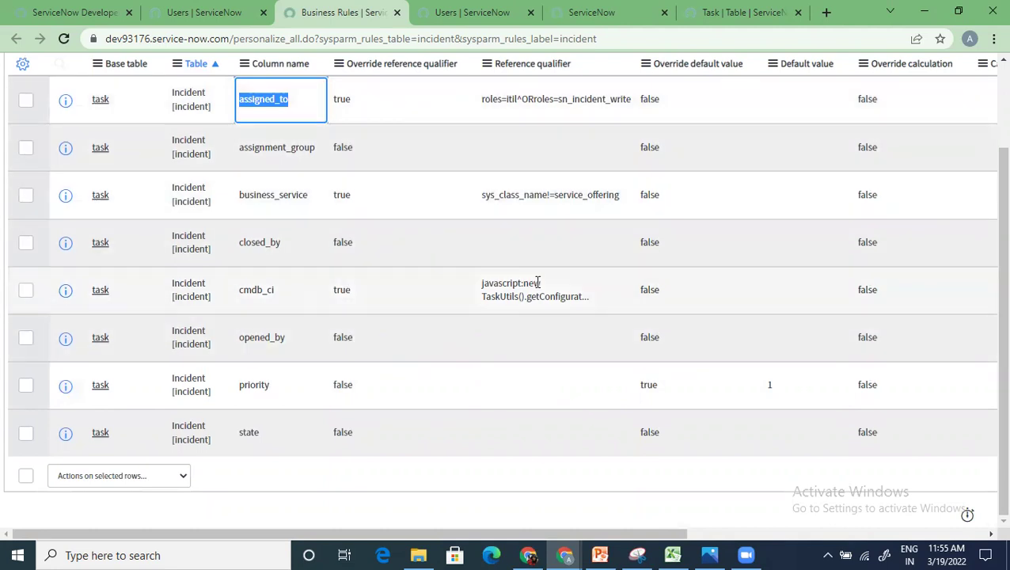
scroll(467, 361, "up", 2)
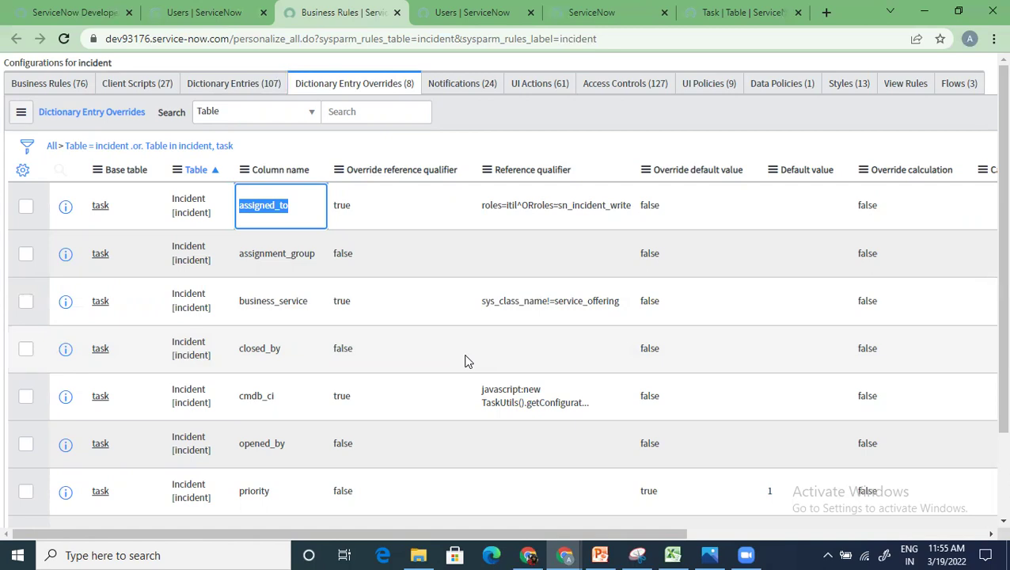
scroll(178, 237, "down", 2)
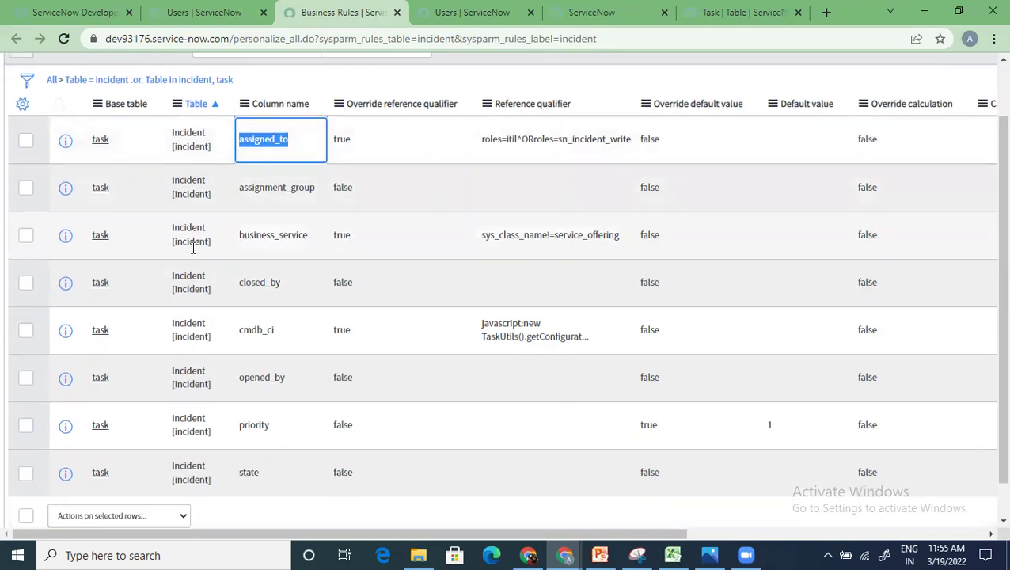
scroll(178, 285, "up", 2)
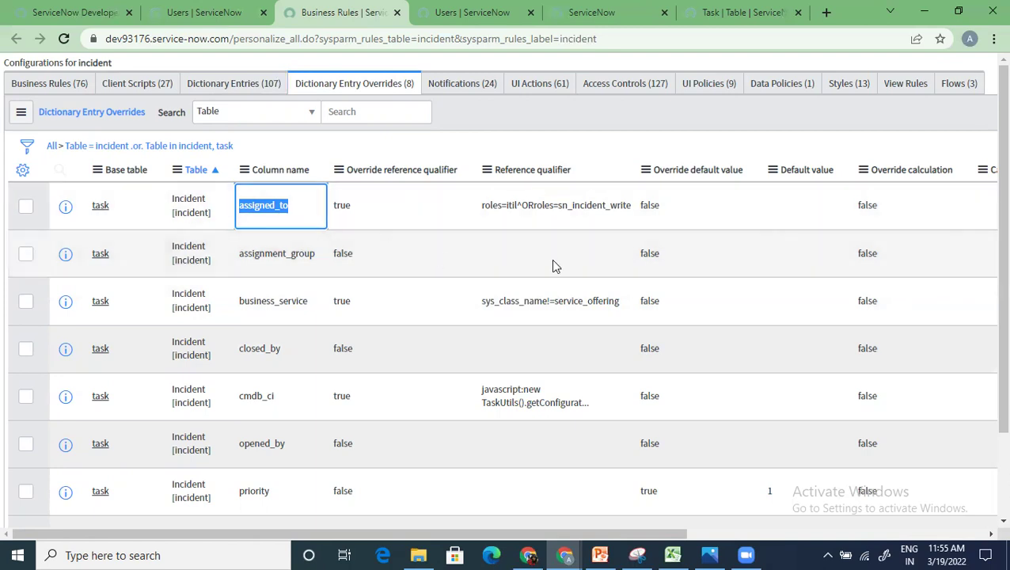
Step: Review the incident Notifications and UI Actions, then show the 127 Access Controls
left_click(485, 84)
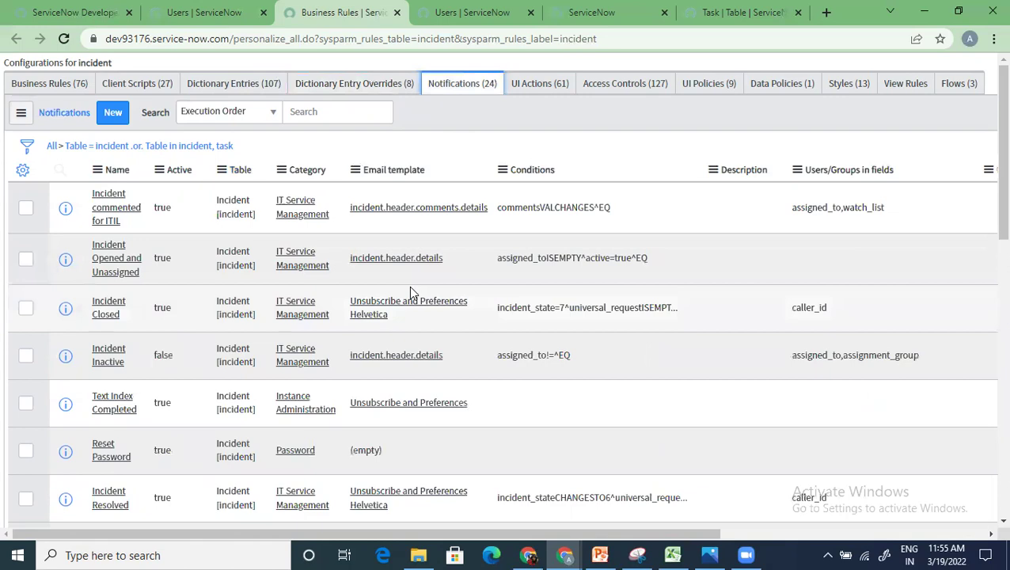
scroll(408, 286, "down", 7)
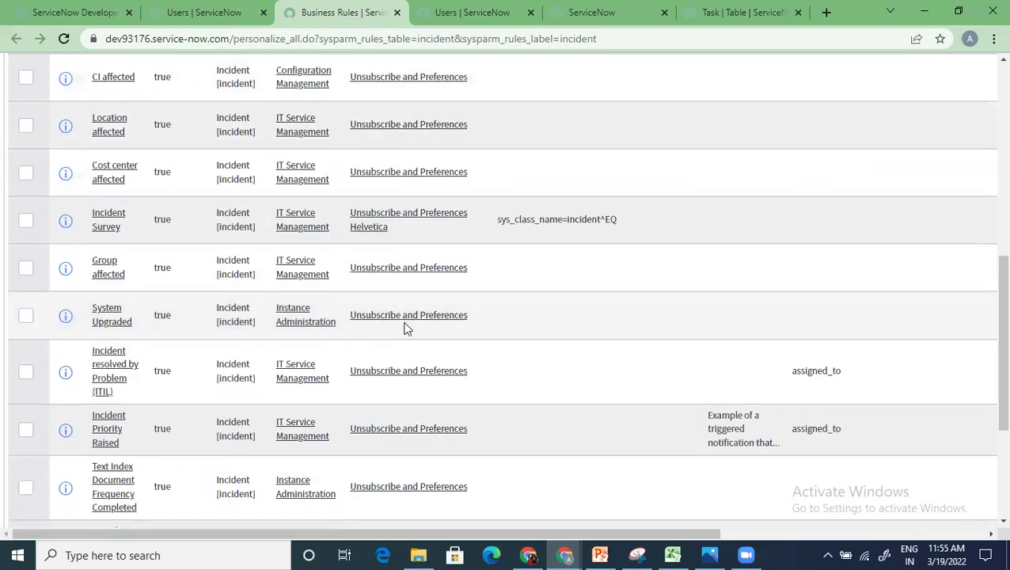
scroll(405, 327, "up", 8)
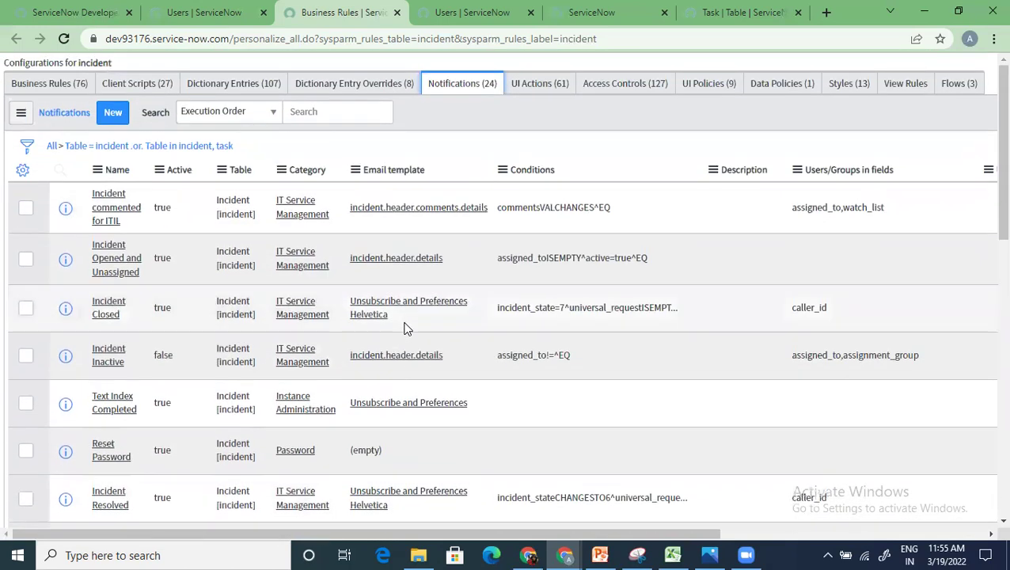
left_click(535, 85)
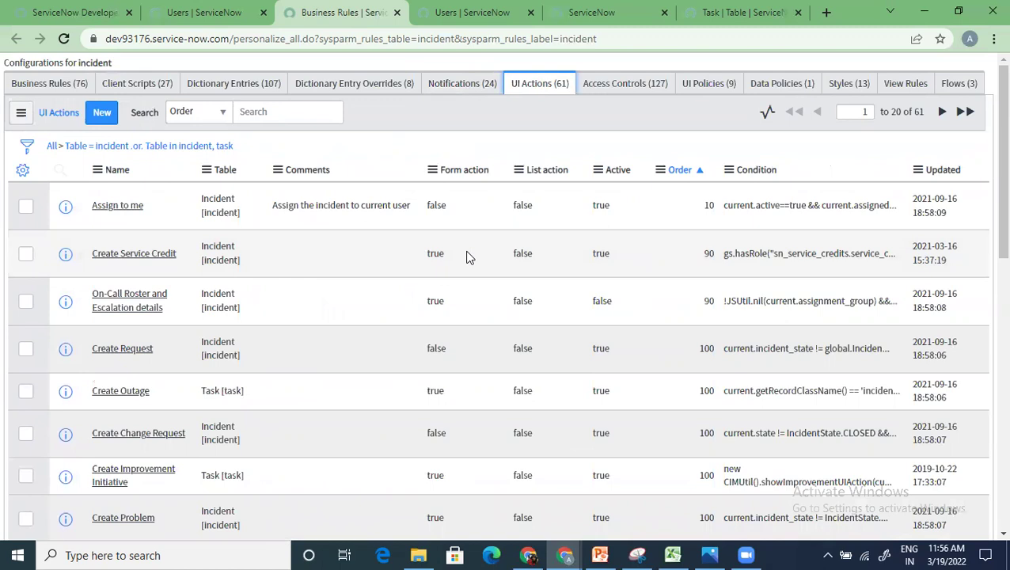
scroll(467, 257, "down", 3)
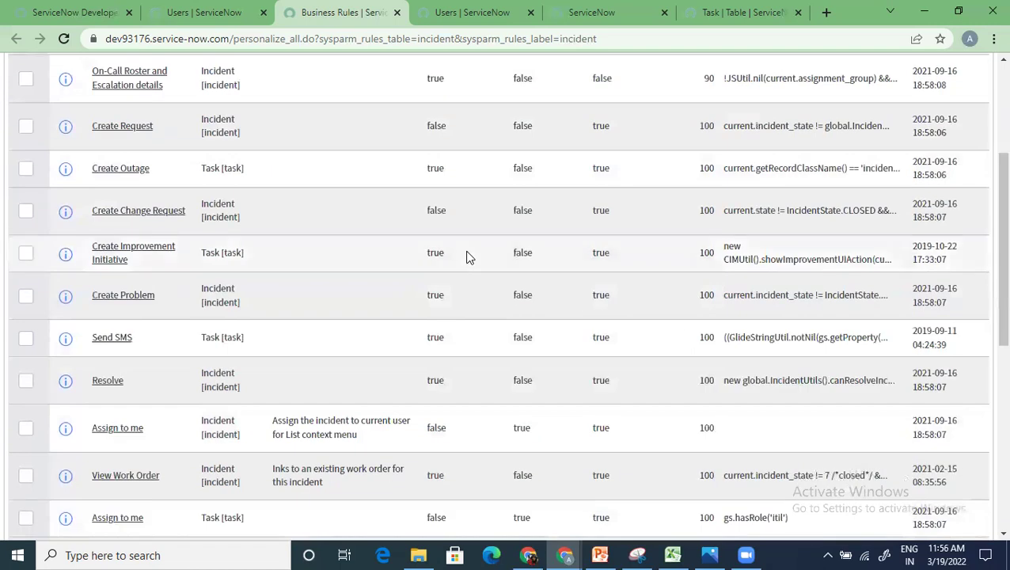
scroll(467, 257, "up", 3)
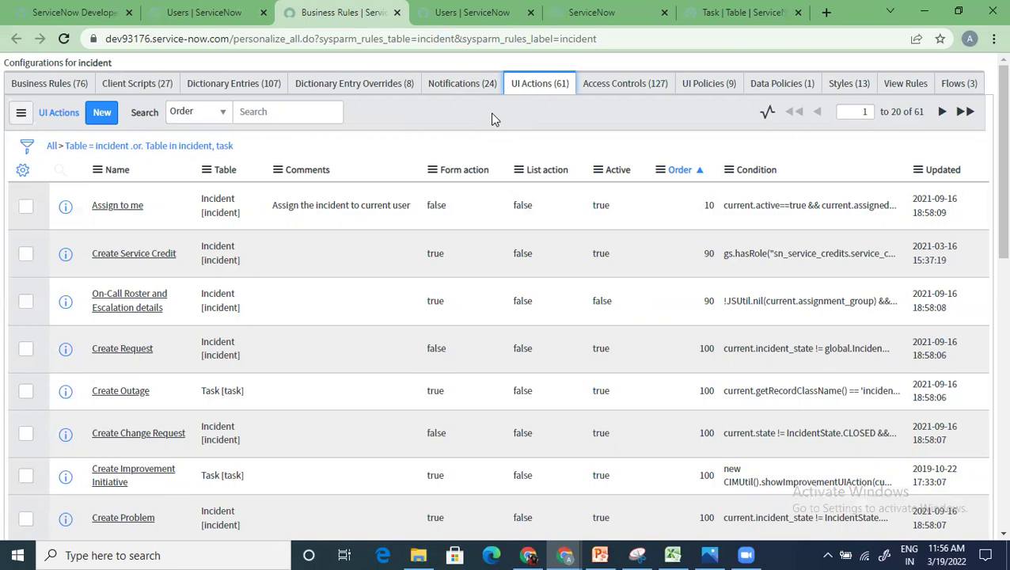
left_click(626, 86)
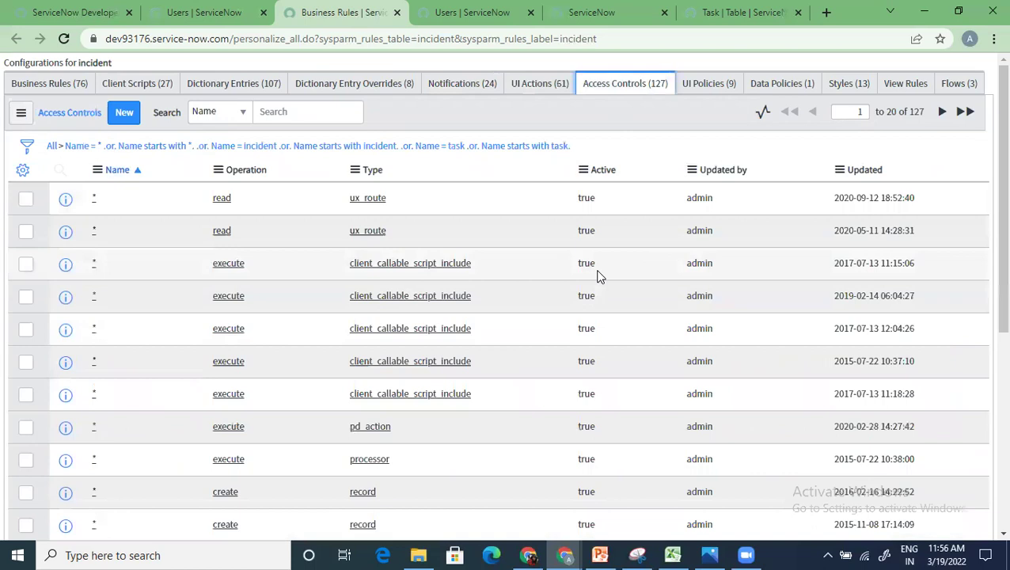
Step: View the incident UI Policies, Data Policies, Styles, View Rules and Flows, then return to the 76 Business Rules
left_click(700, 85)
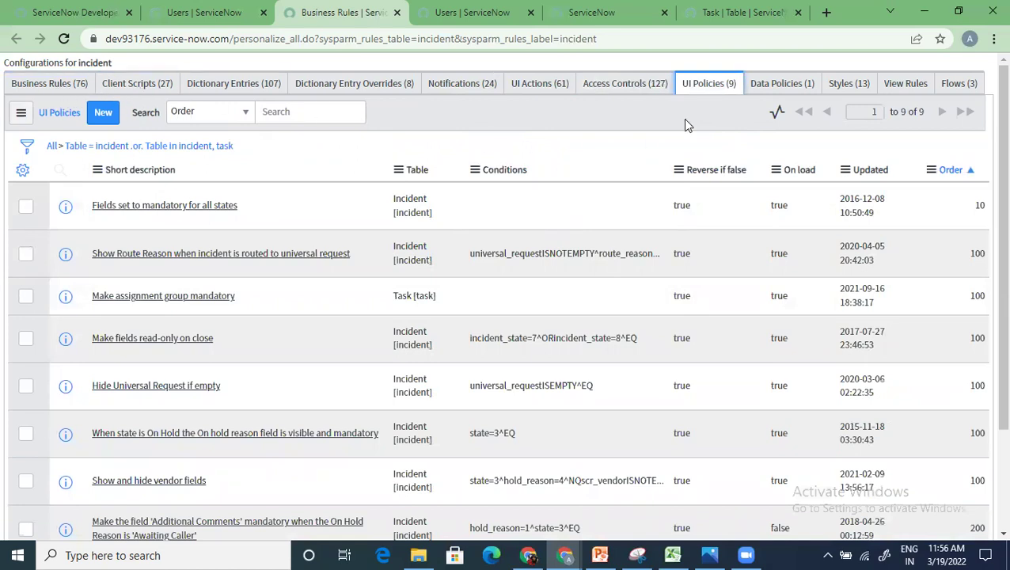
left_click(772, 85)
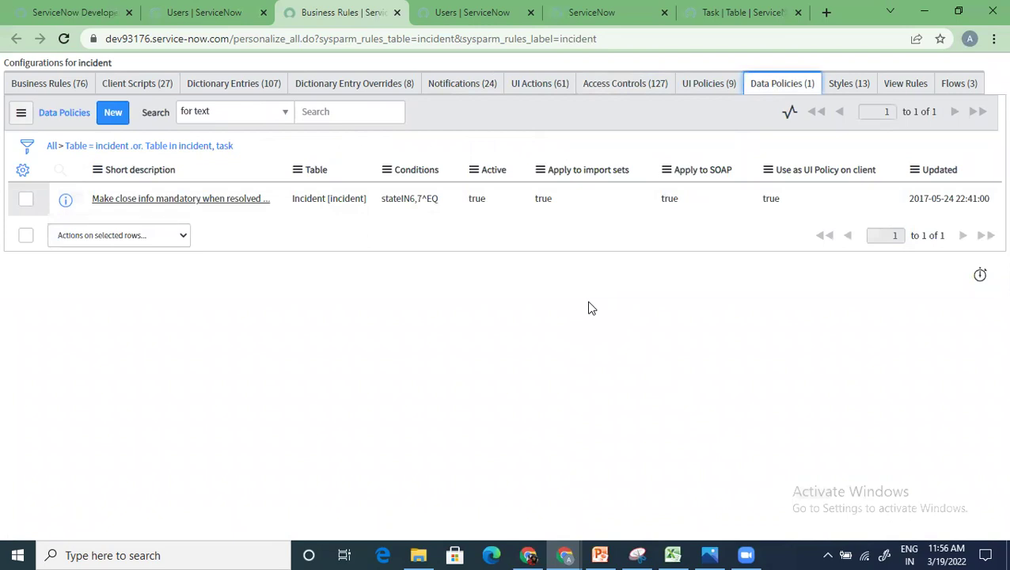
left_click(850, 84)
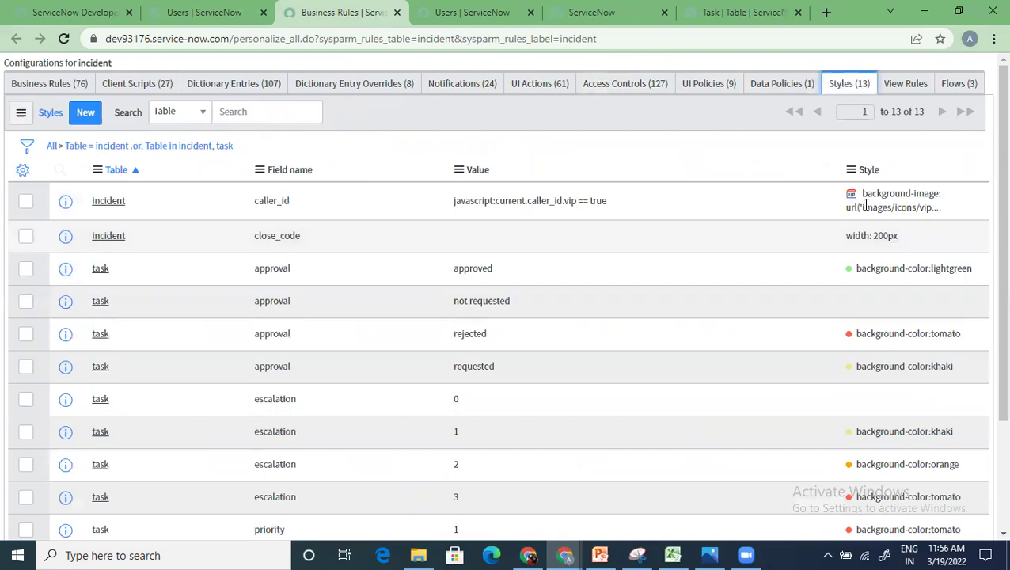
scroll(881, 241, "down", 3)
scroll(883, 237, "up", 3)
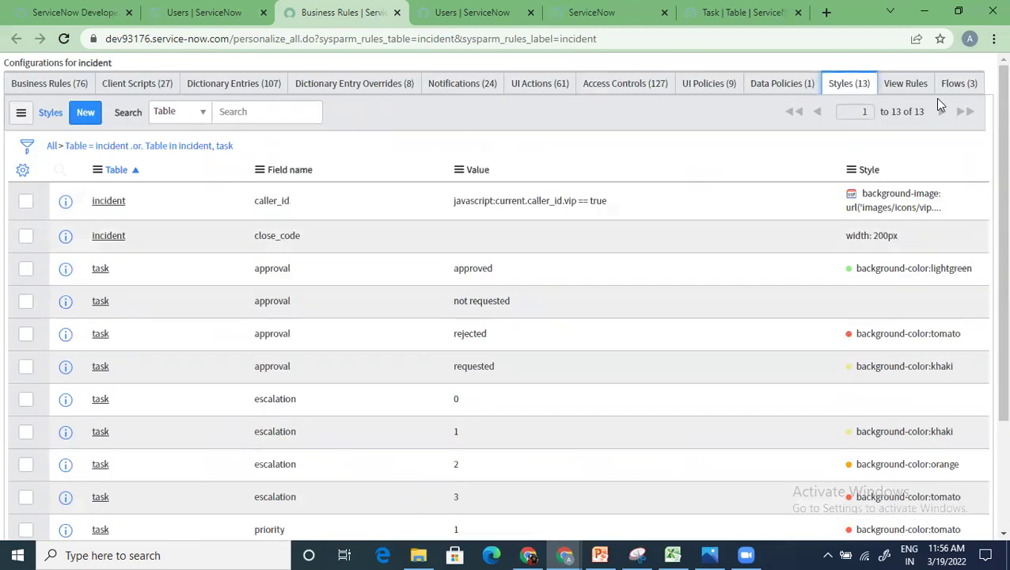
left_click(904, 89)
left_click(946, 87)
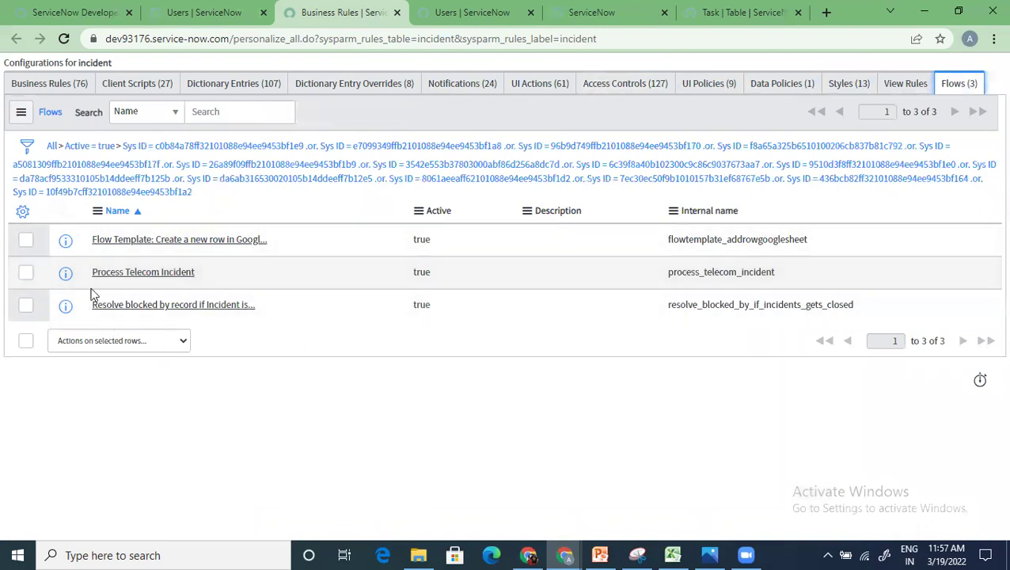
left_click(49, 84)
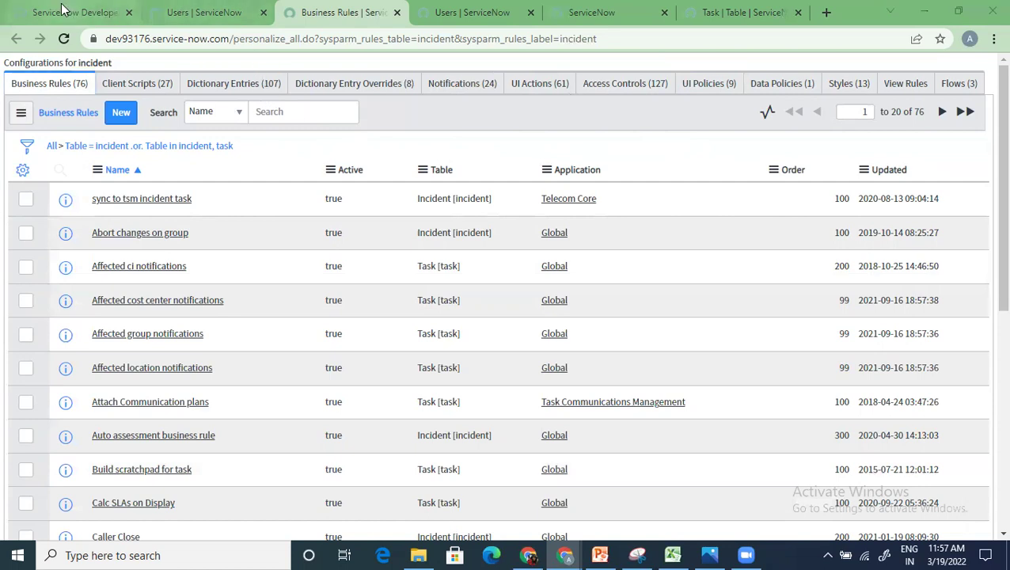
Step: Try opening the Configurations page for table 'change' with change.CONFIG in the Filter navigator
left_click(92, 17)
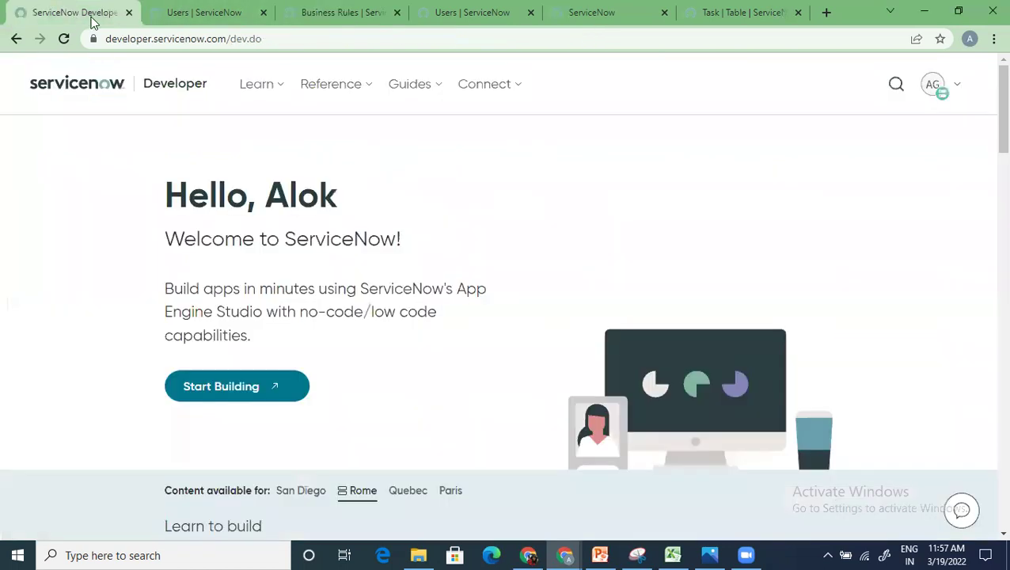
left_click(191, 16)
type("change.CON")
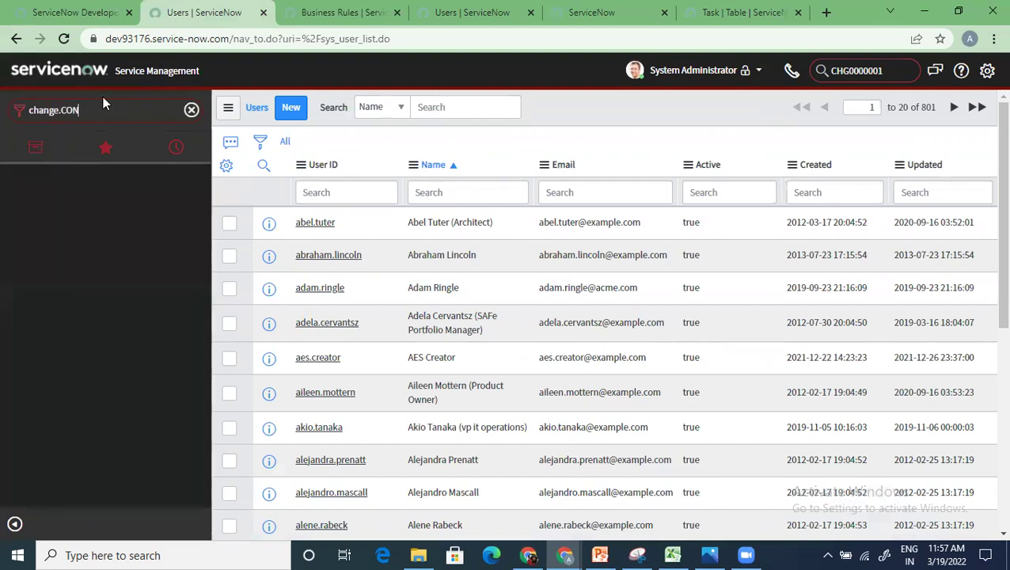
type("FIG")
key("Return")
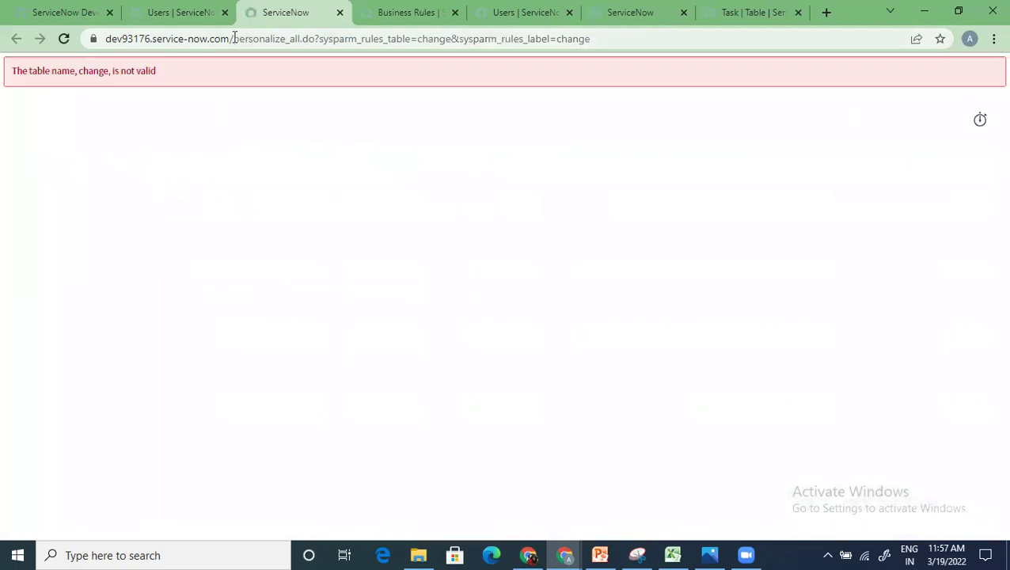
Step: Open the change_request Configurations page with change_request.CONFIG, then restore down the browser window
left_click(182, 14)
left_click(104, 112)
type("ch")
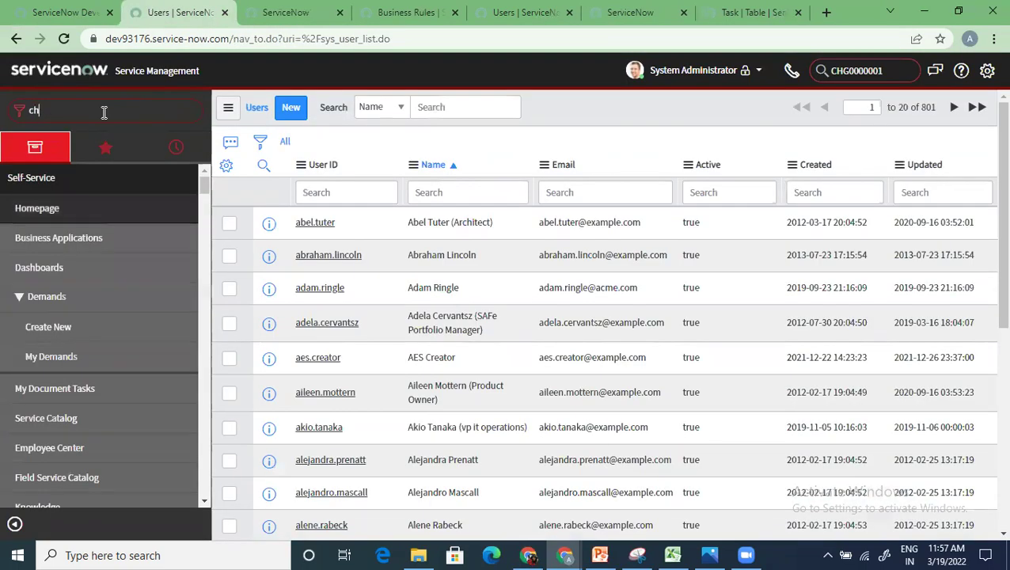
type("ange_reque")
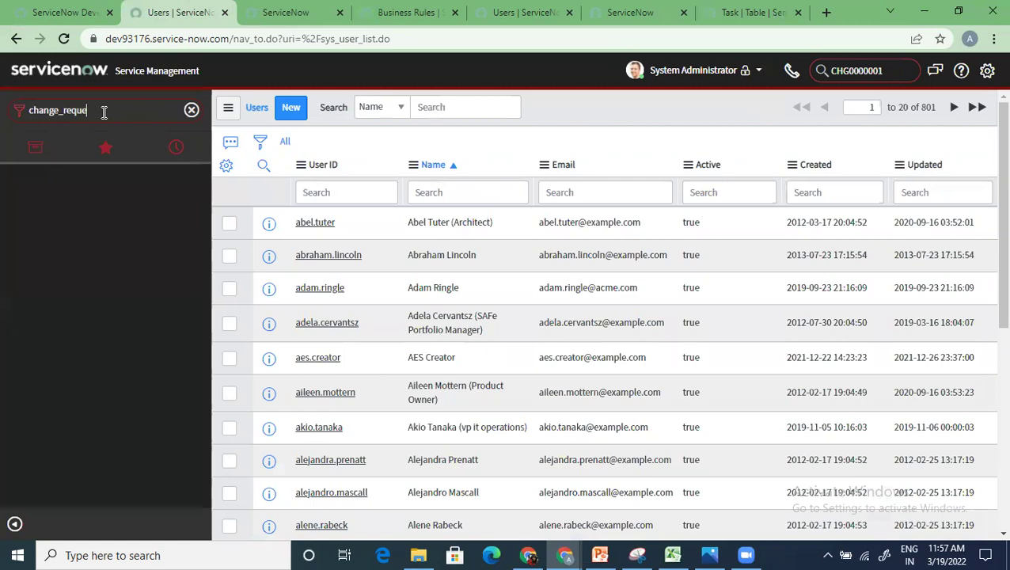
type("st.CONFIG")
key("Return")
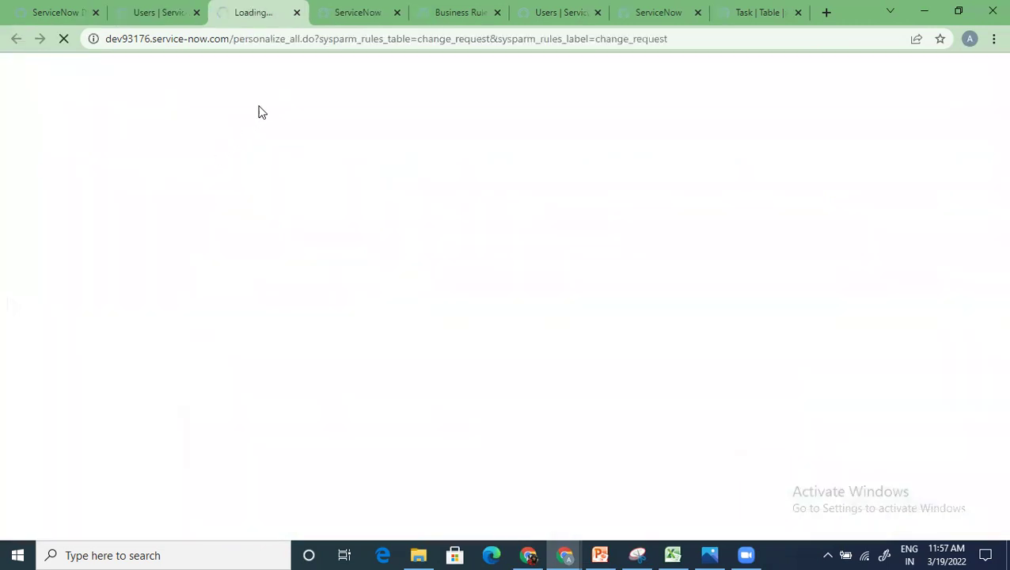
left_click(348, 13)
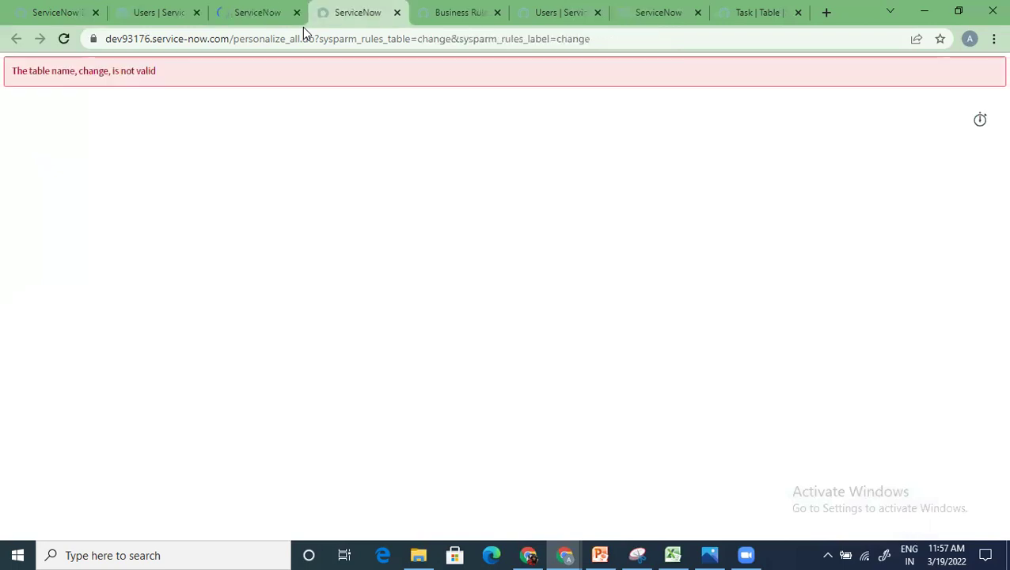
left_click(956, 12)
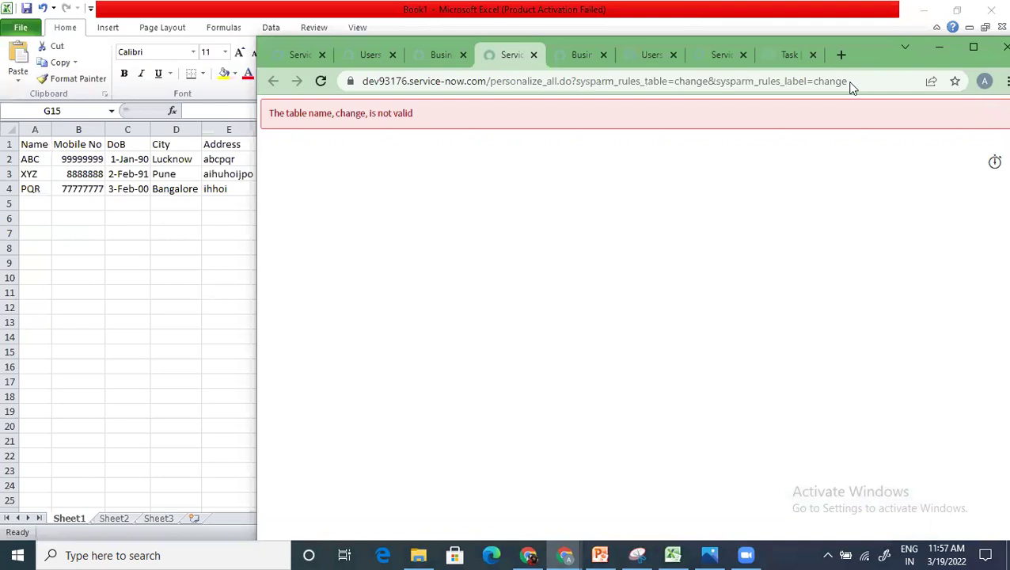
Step: Close the invalid-table error, review change_request's 118 business rules, maximize the browser, and head back toward Users
left_click_drag(862, 45, 850, 86)
left_click(519, 95)
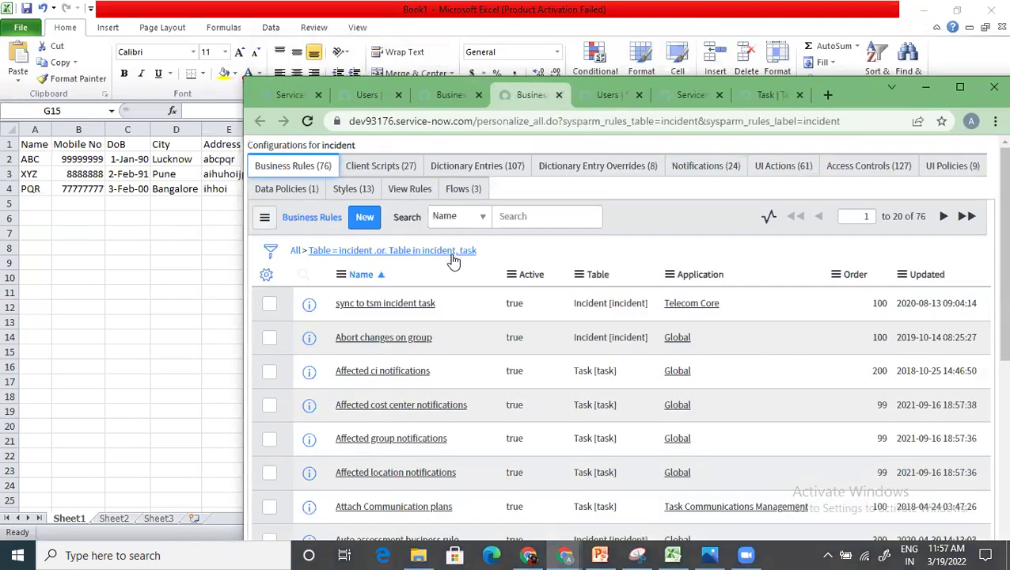
left_click(455, 89)
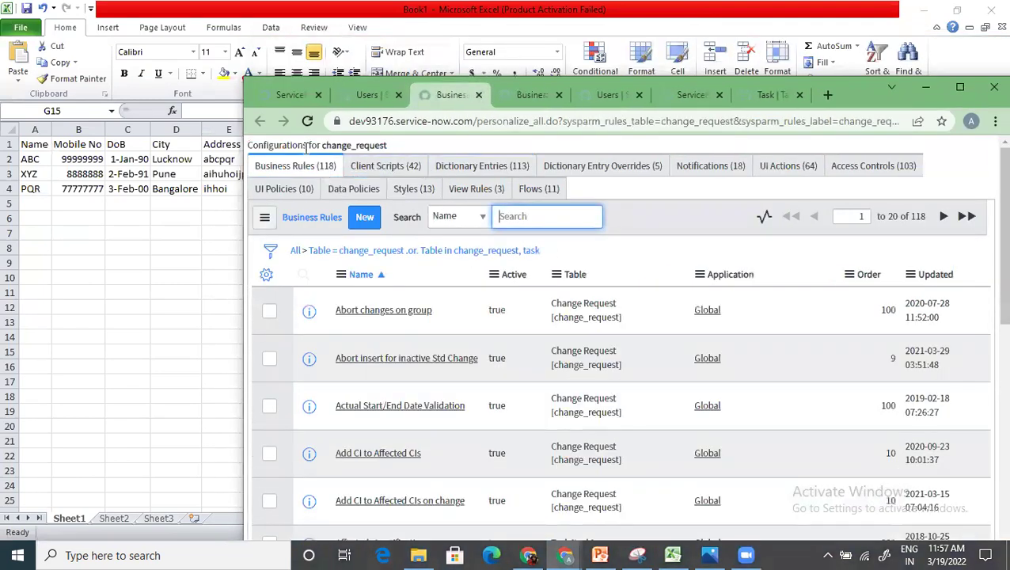
left_click(959, 86)
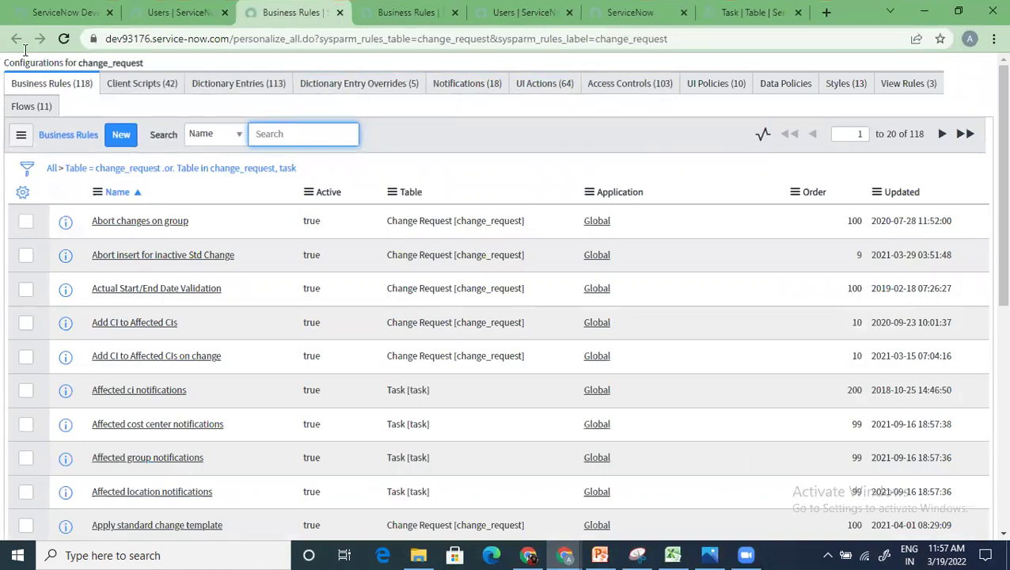
left_click(67, 12)
left_click(176, 12)
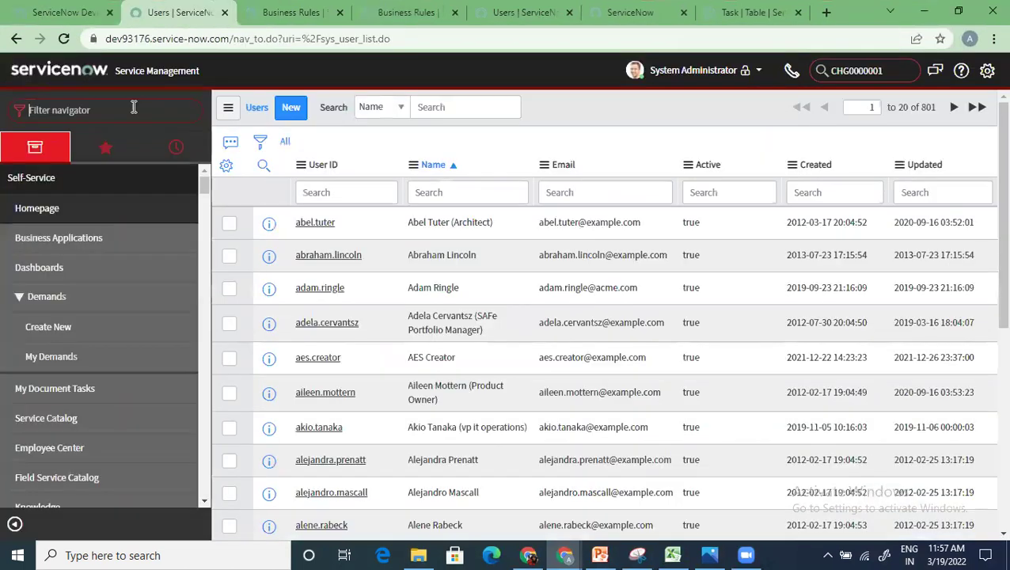
left_click(134, 110)
left_click(134, 108)
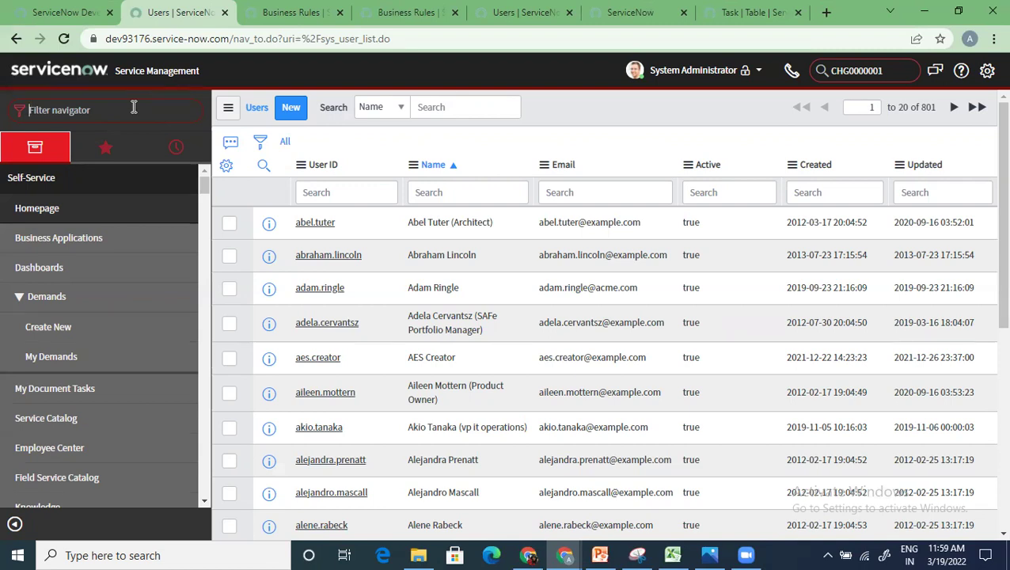